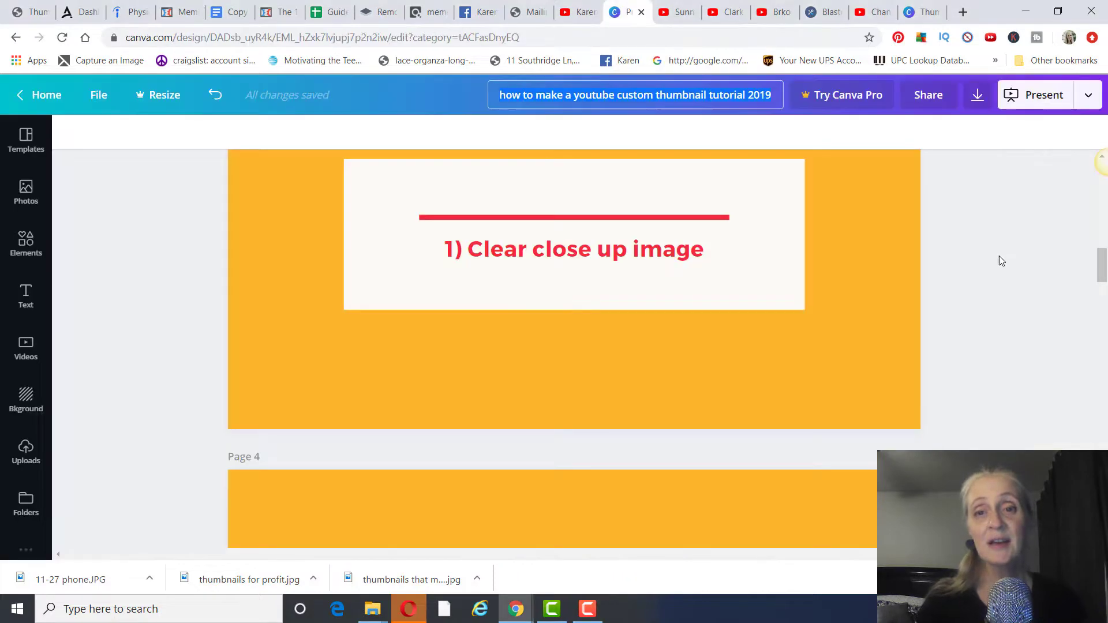
# Review the thumbnail tip slides in the presentation from page 3 through page 6.
pyautogui.scroll(5, 1052, 314)
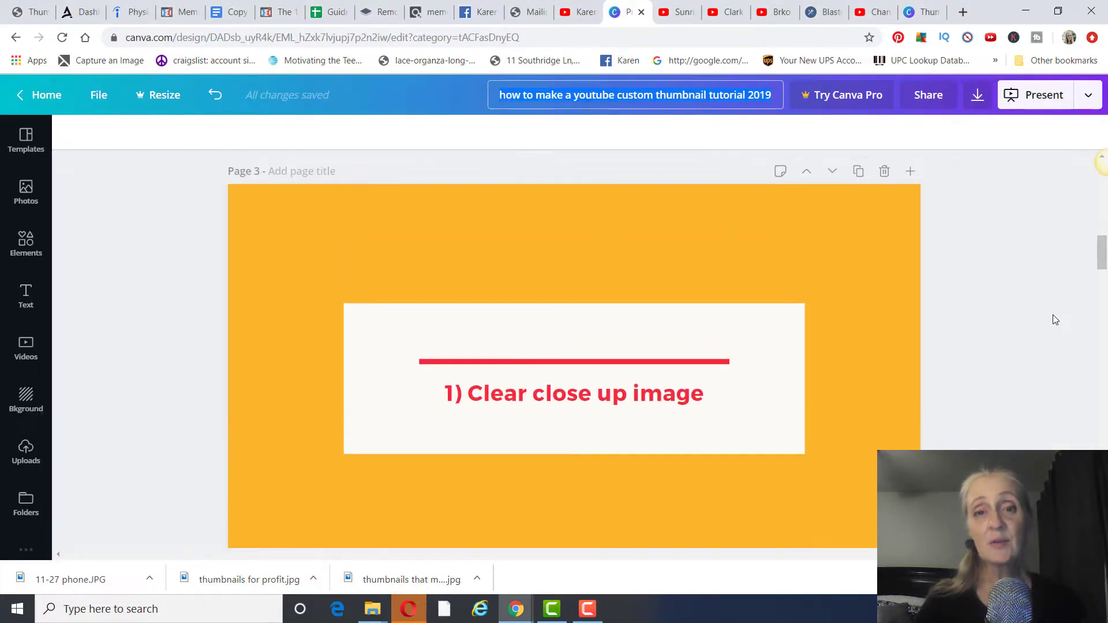
pyautogui.scroll(-5, 1052, 316)
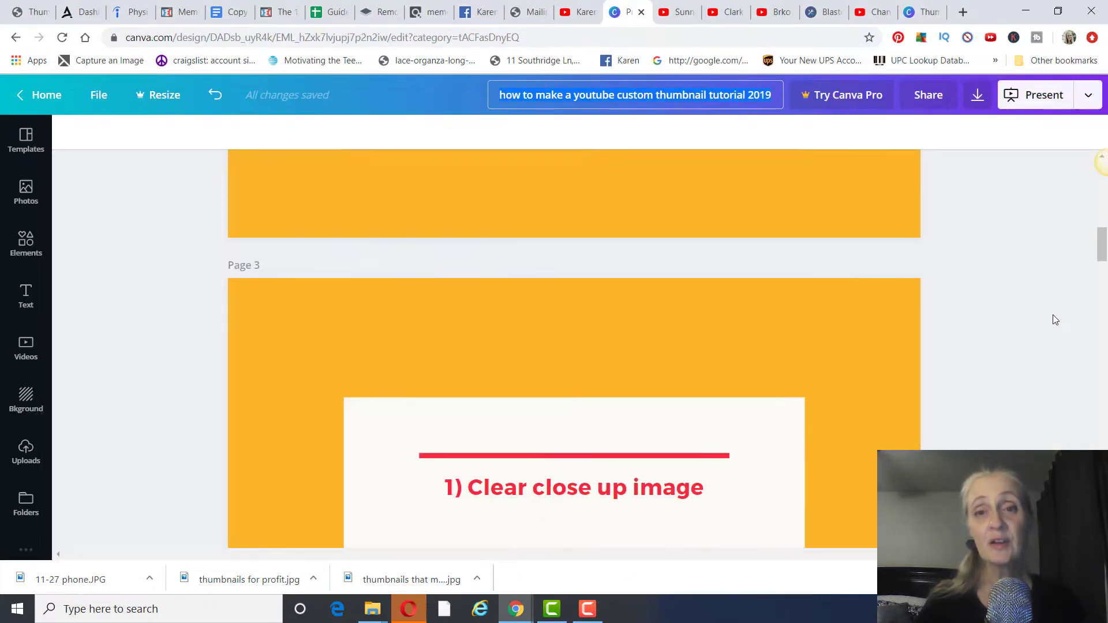
pyautogui.scroll(-1, 1052, 315)
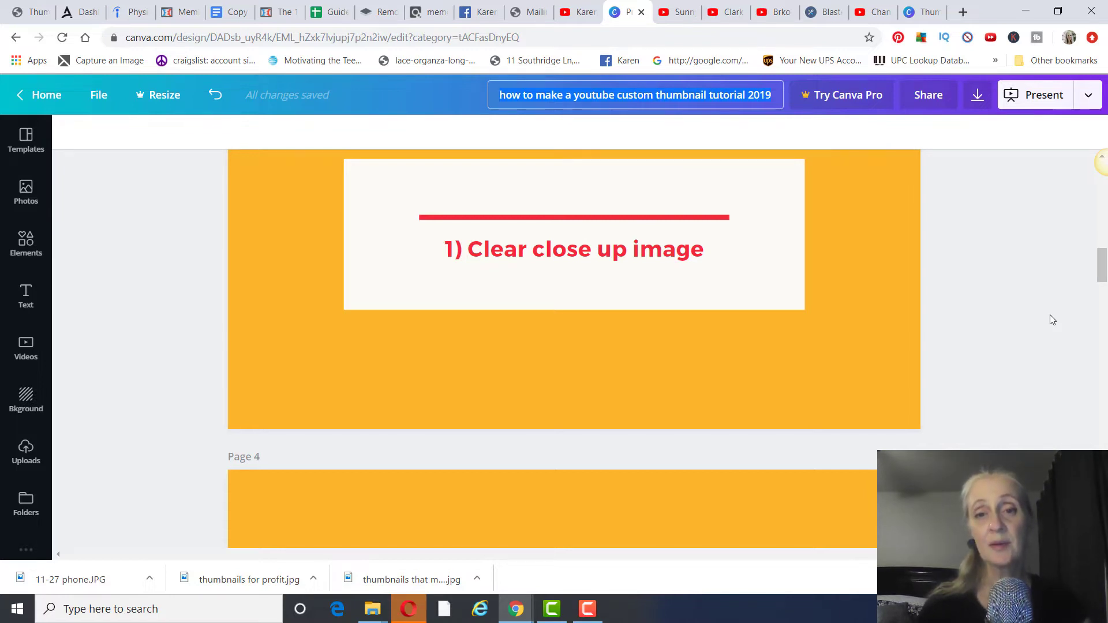
pyautogui.scroll(-5, 1050, 319)
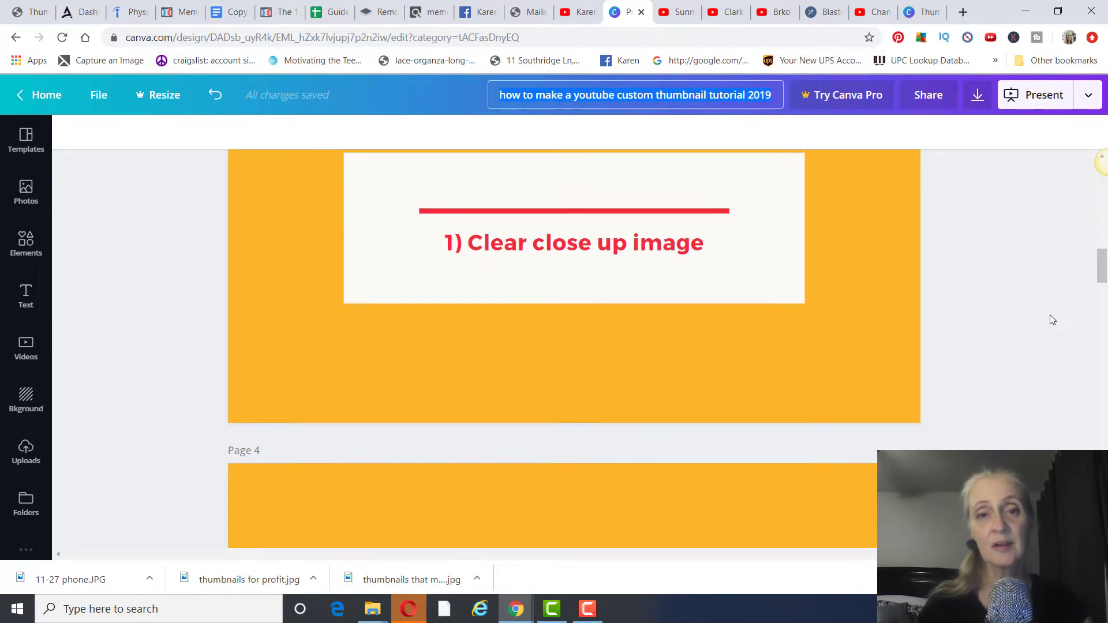
pyautogui.scroll(-1, 1052, 319)
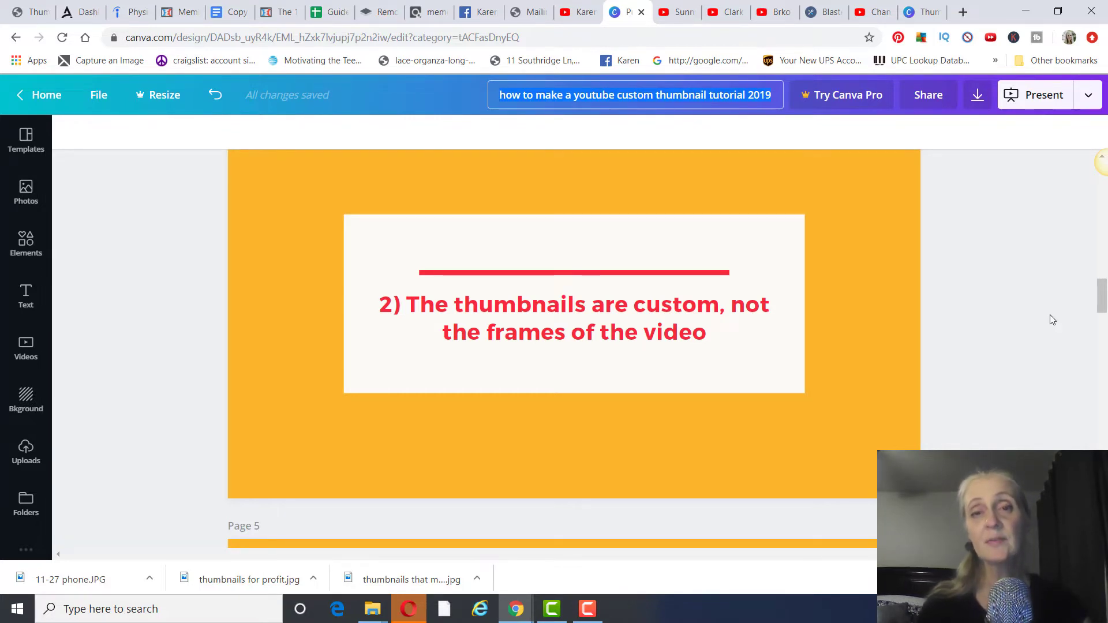
pyautogui.scroll(-6, 1052, 319)
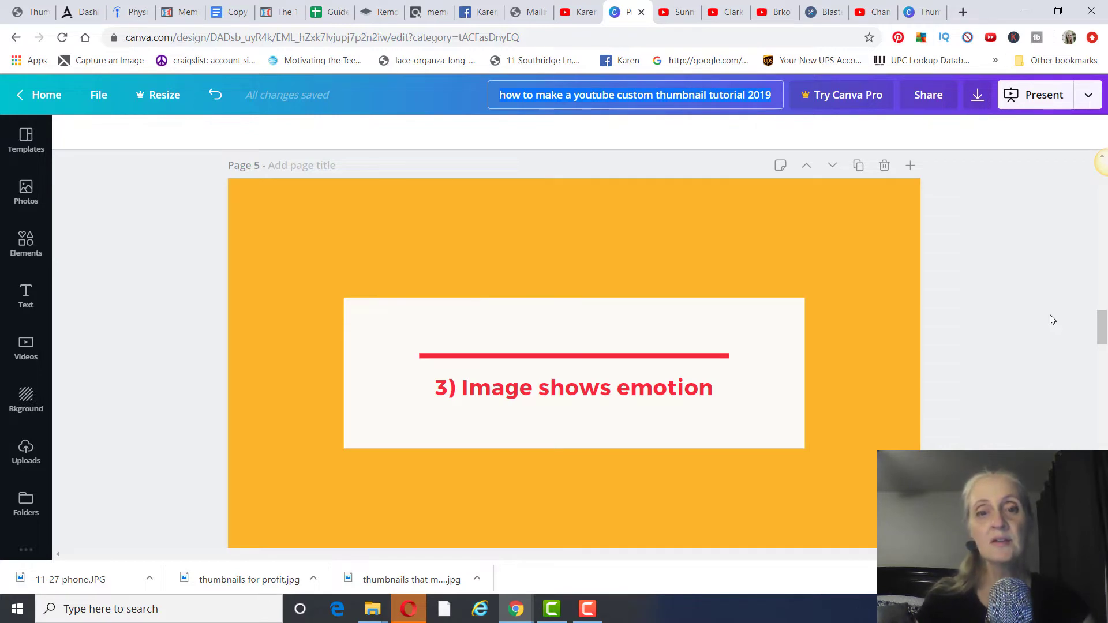
pyautogui.scroll(-1, 1052, 320)
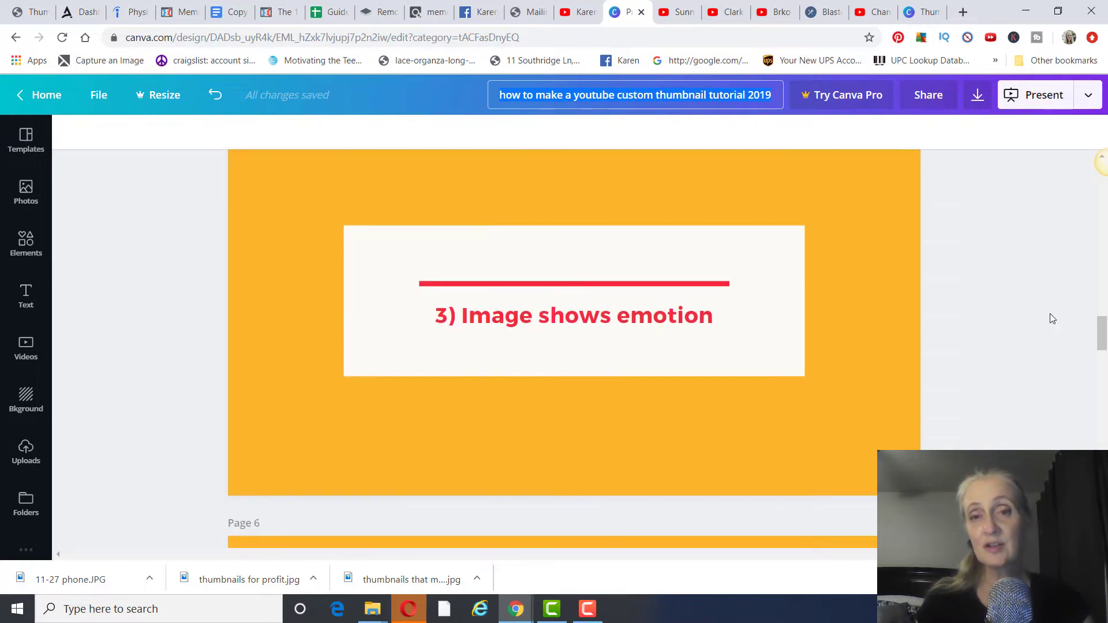
pyautogui.scroll(-5, 1048, 312)
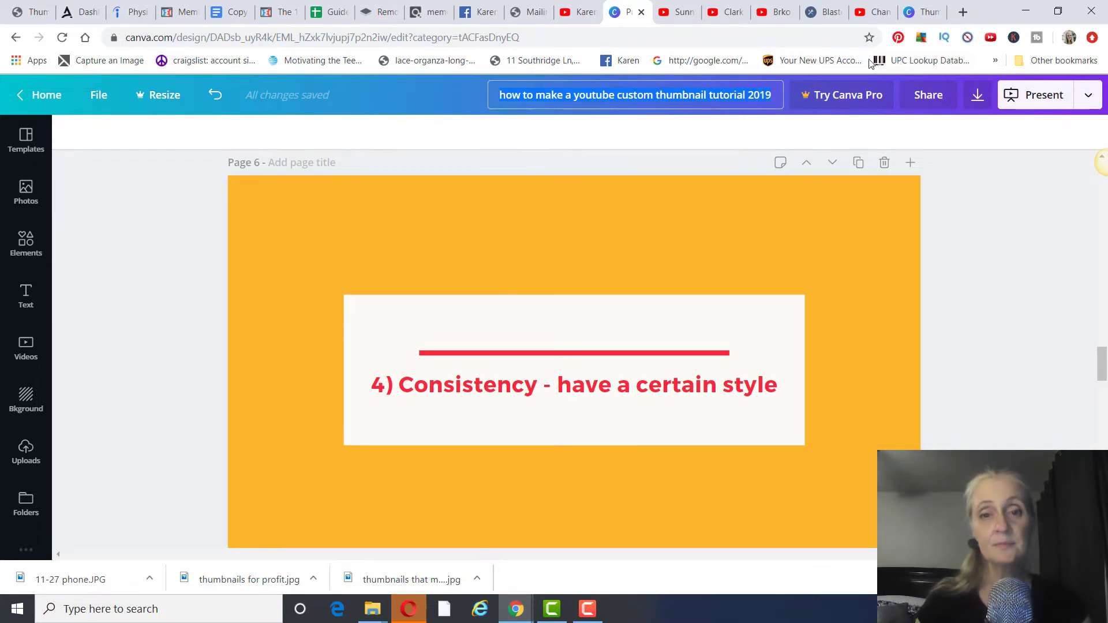
# Switch to the Sunny Lenarduzzi YouTube videos page and examine its thumbnails for a consistent style.
pyautogui.click(662, 19)
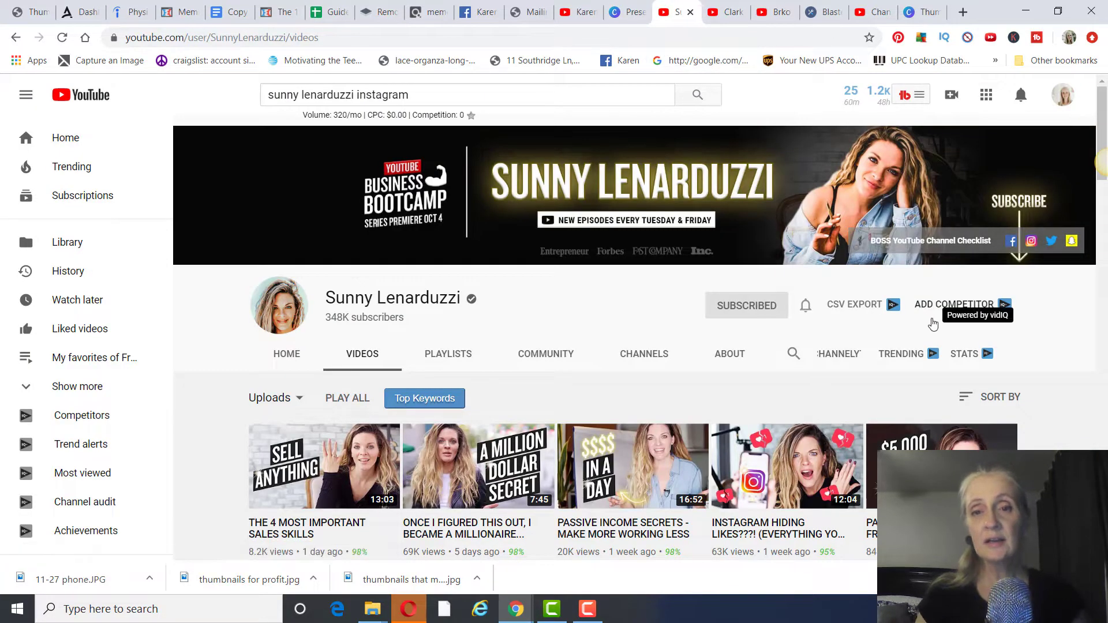
pyautogui.scroll(-2, 981, 335)
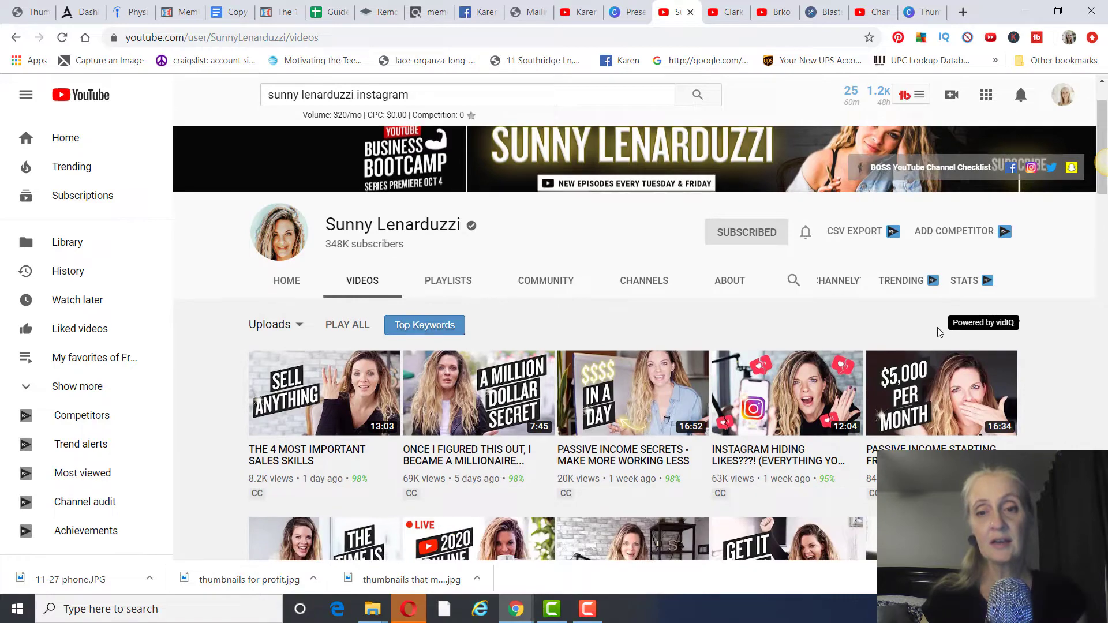
pyautogui.scroll(-5, 993, 338)
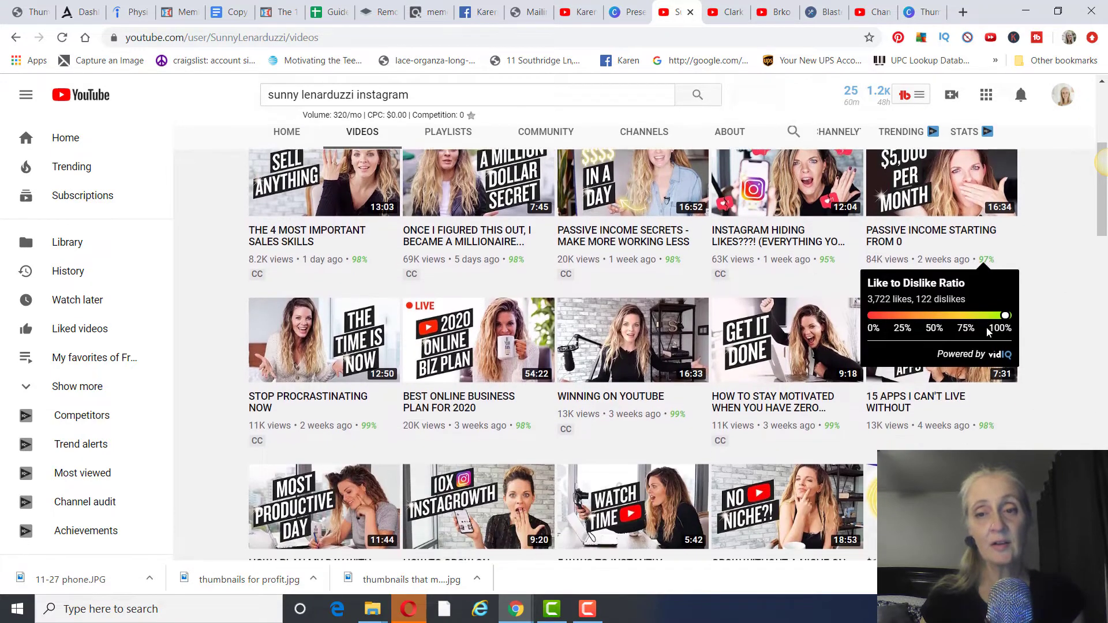
pyautogui.scroll(-4, 985, 328)
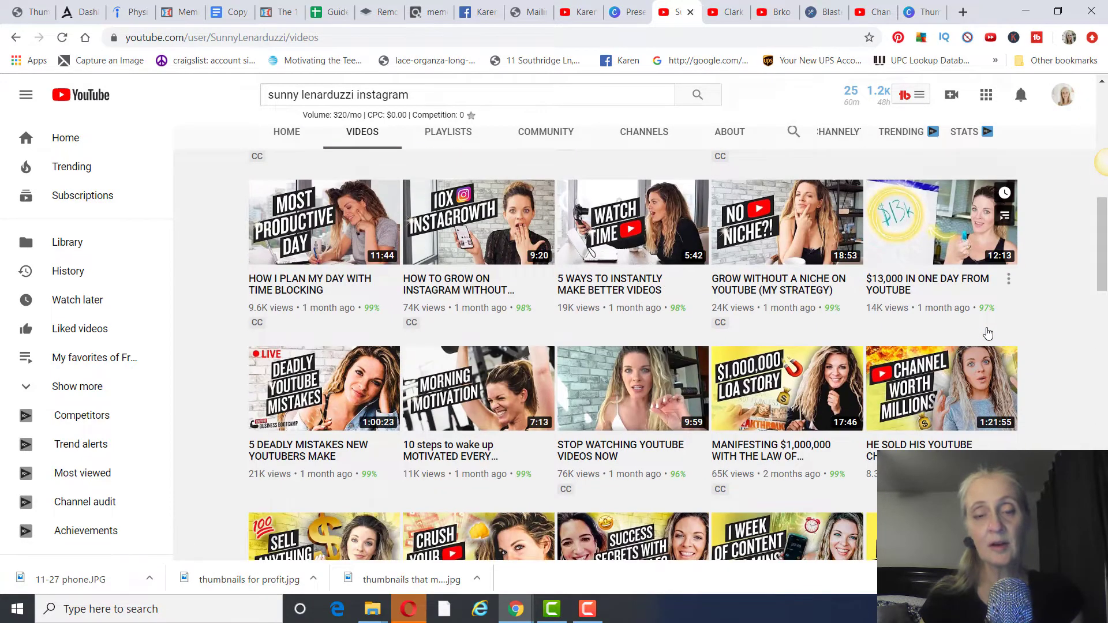
pyautogui.scroll(-3, 985, 327)
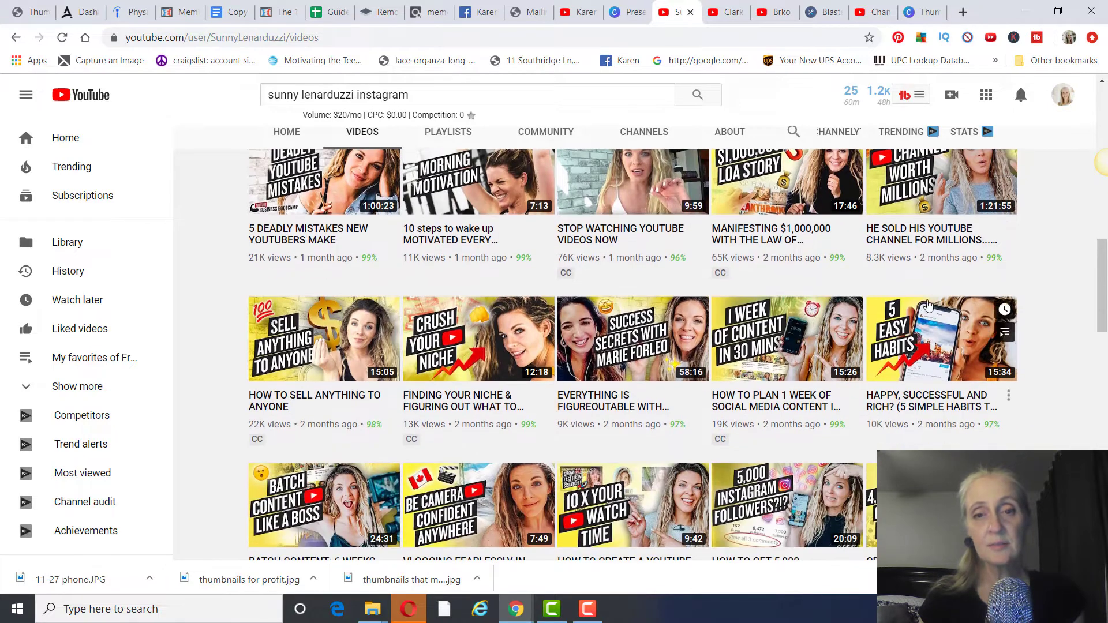
pyautogui.scroll(1, 519, 260)
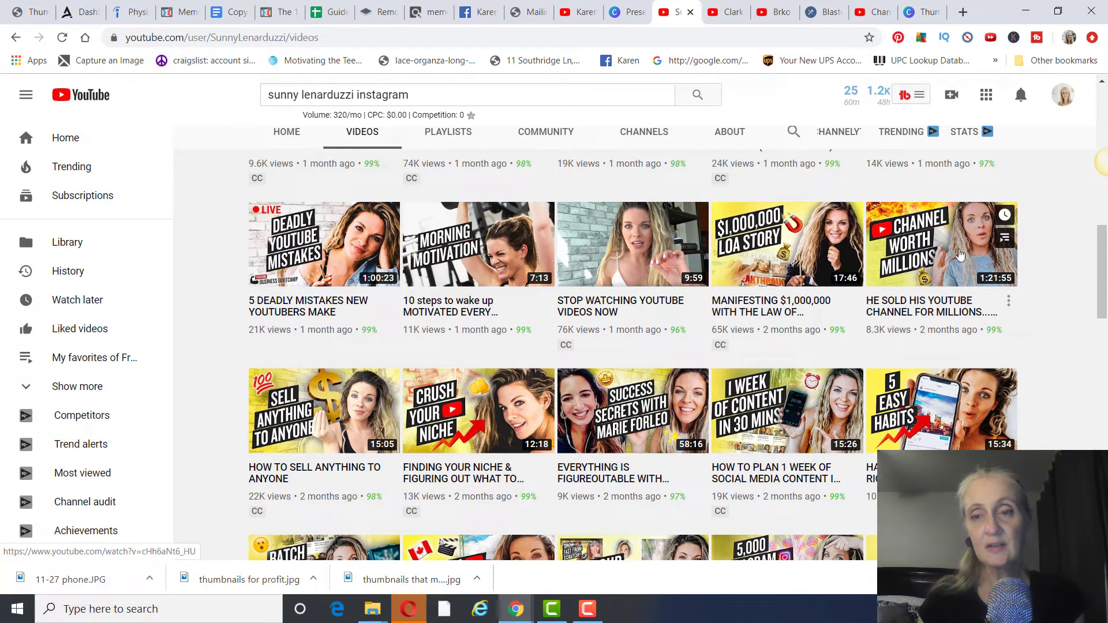
pyautogui.scroll(-6, 1044, 314)
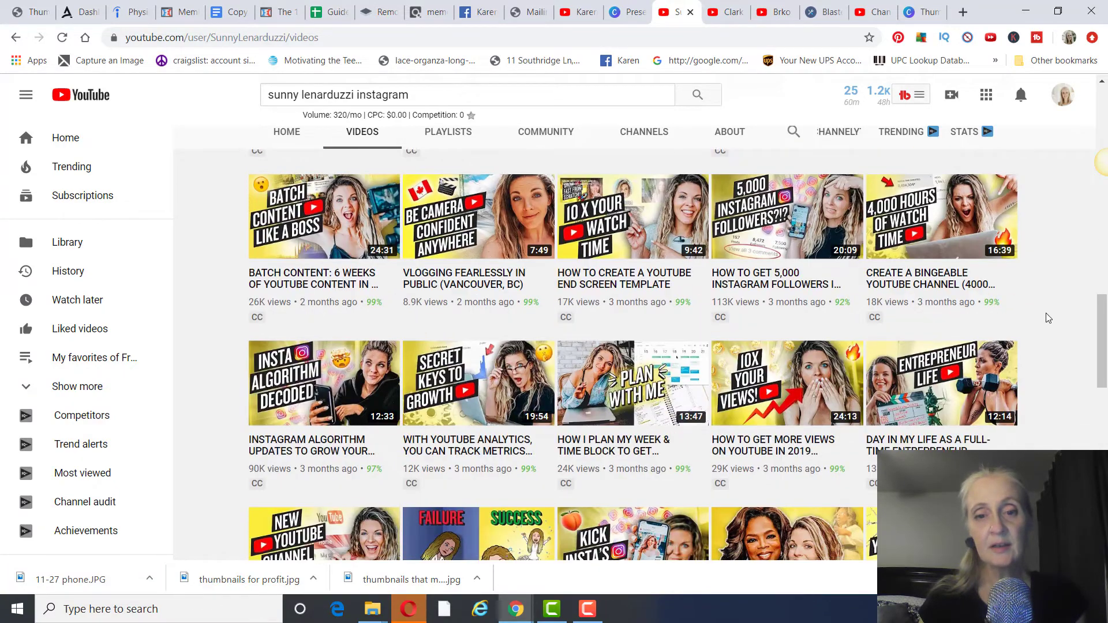
# Open the Clark Kegley YouTube videos page and examine the style of its thumbnails.
pyautogui.click(721, 13)
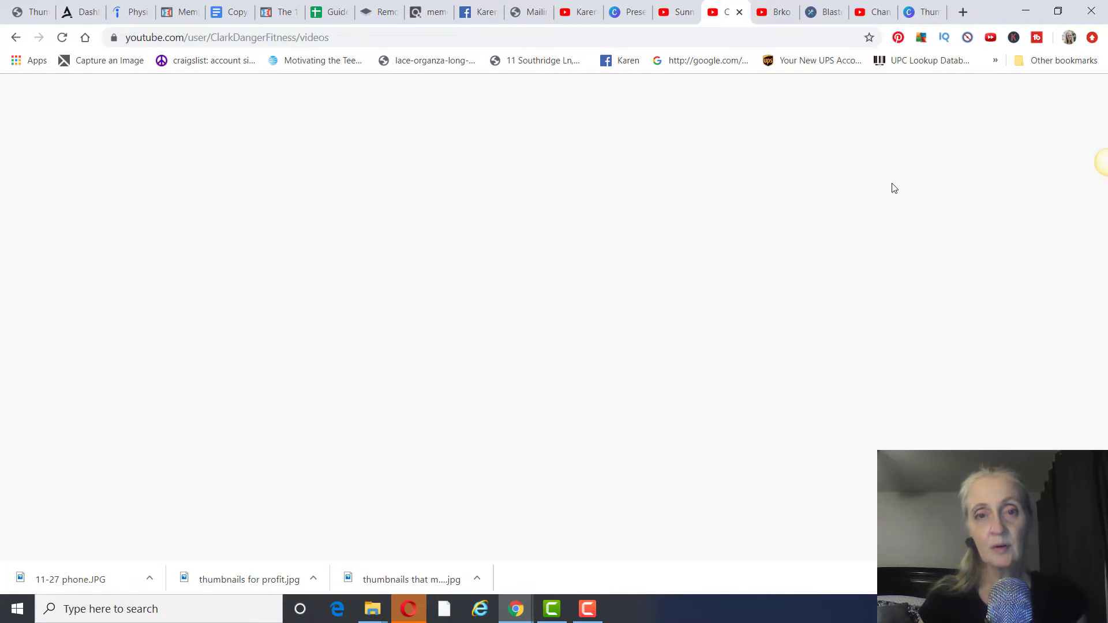
pyautogui.scroll(-3, 714, 356)
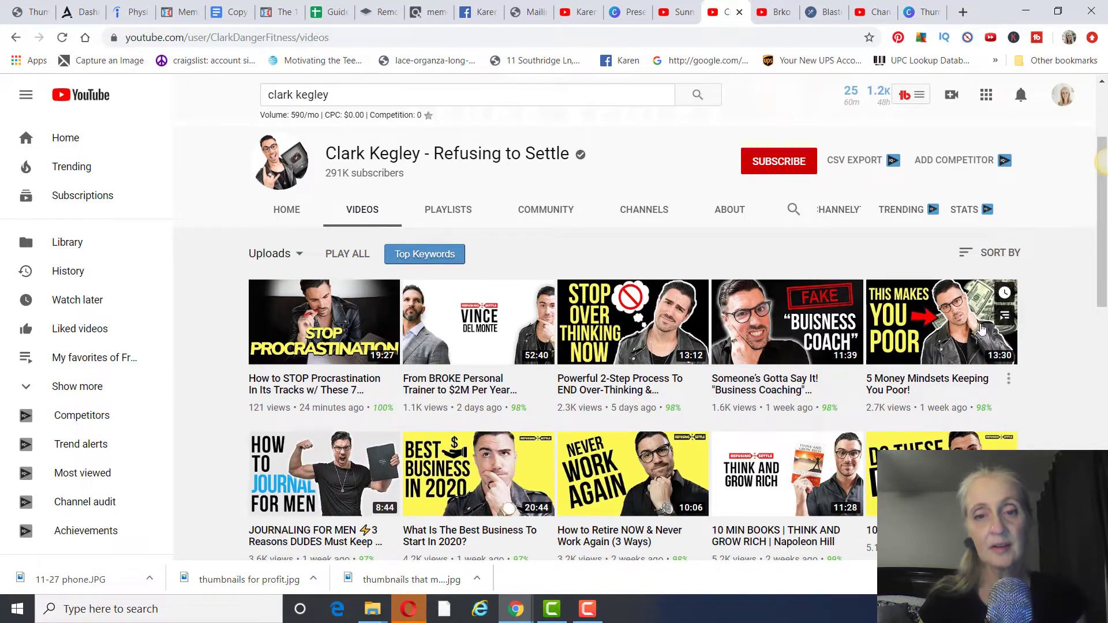
pyautogui.scroll(-3, 1037, 387)
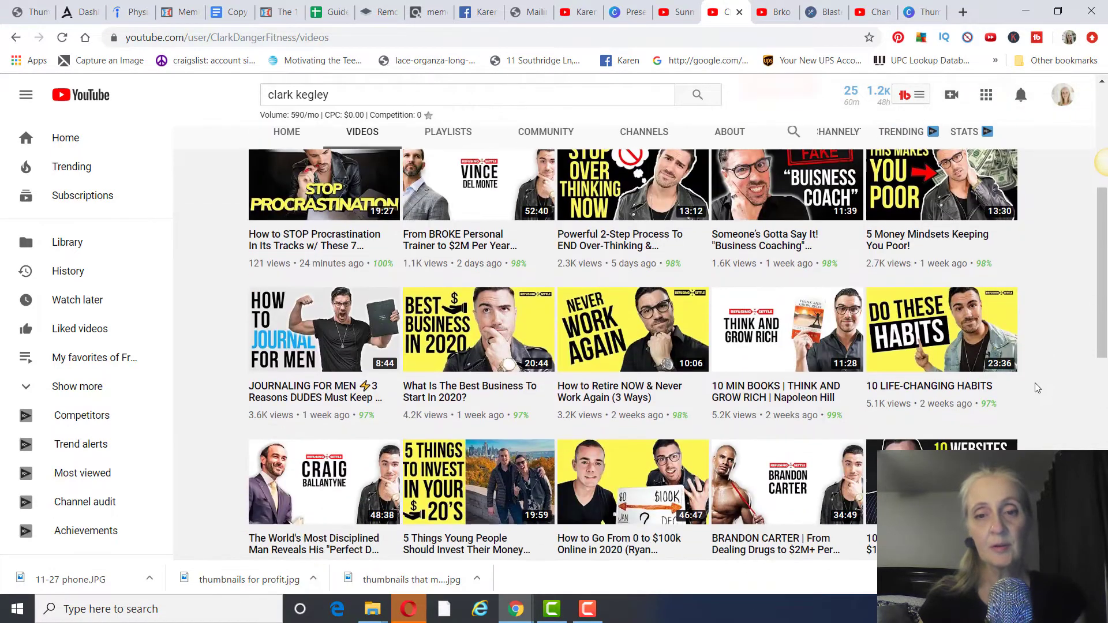
pyautogui.scroll(-4, 1034, 383)
pyautogui.scroll(5, 1016, 367)
pyautogui.scroll(2, 981, 288)
# Return to the Canva presentation and show the page 7 slide about easy-to-read text.
pyautogui.hotkey('ctrl', 'Tab')
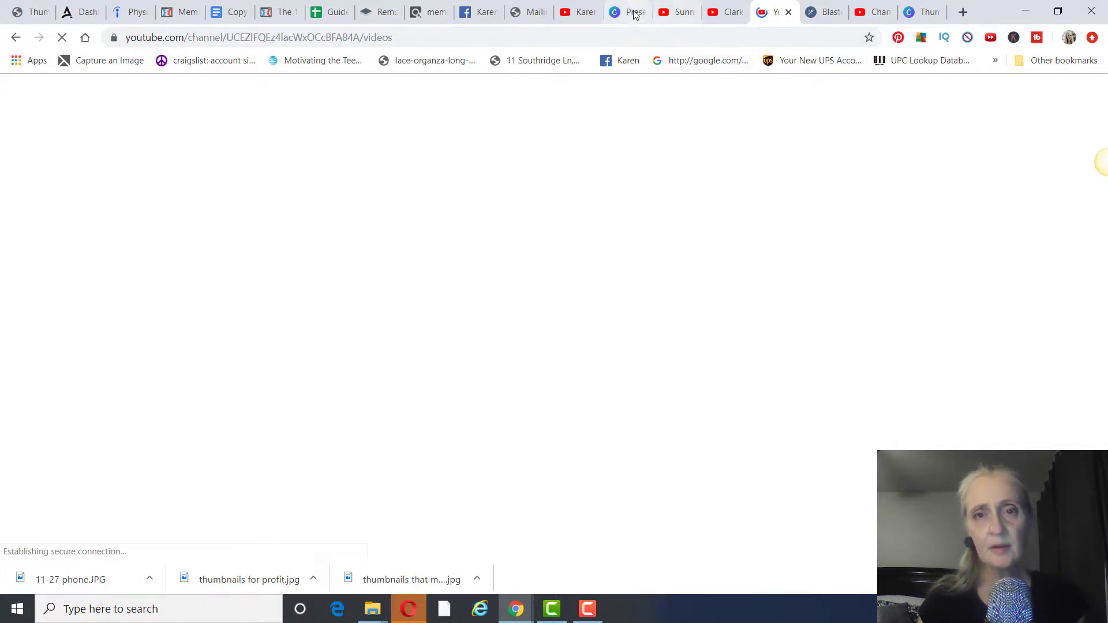
pyautogui.hotkey('ctrl', 'pageup')
pyautogui.hotkey('ctrl', 'pageup')
pyautogui.hotkey('ctrl', 'pageup')
pyautogui.scroll(-3, 1014, 317)
pyautogui.scroll(-5, 1014, 322)
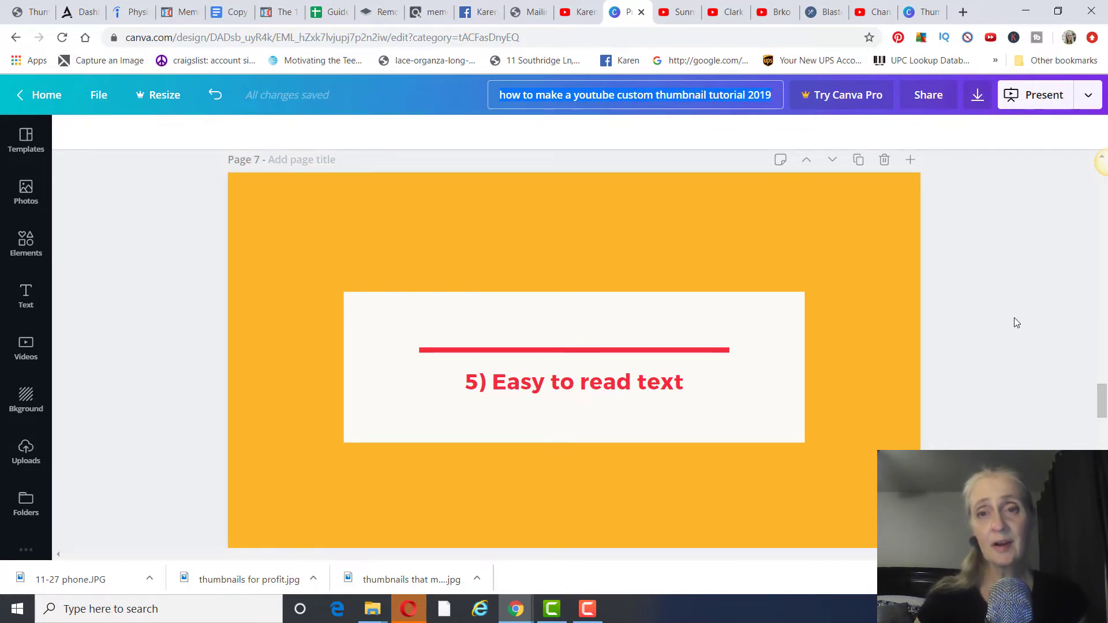
# Switch to the Brko Banks YouTube videos page and examine how readable its thumbnail text is.
pyautogui.click(779, 12)
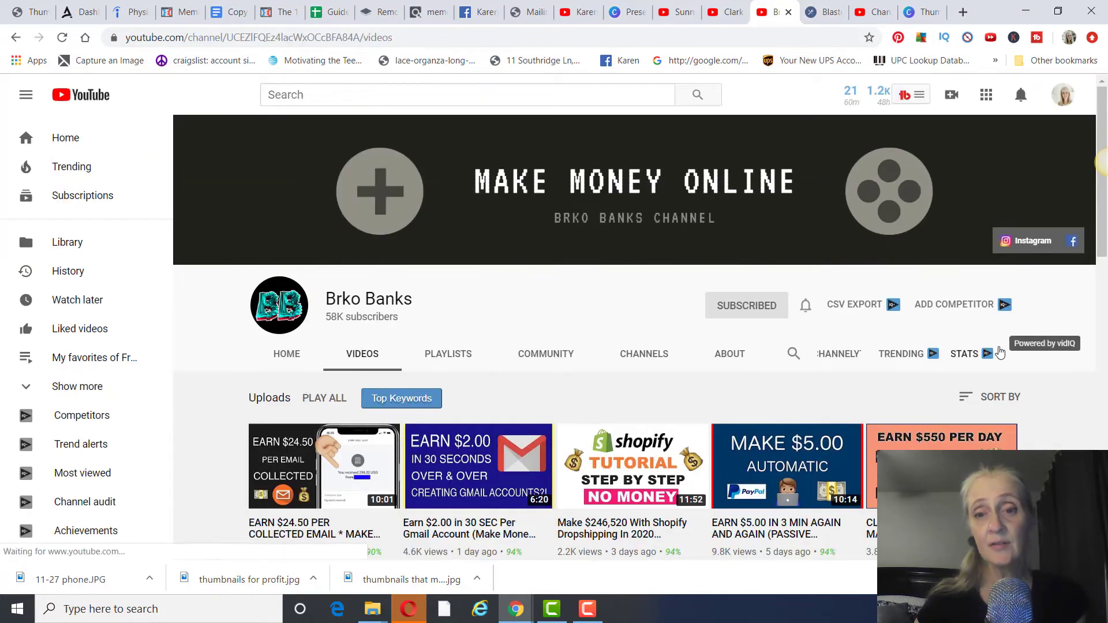
pyautogui.scroll(-3, 1000, 353)
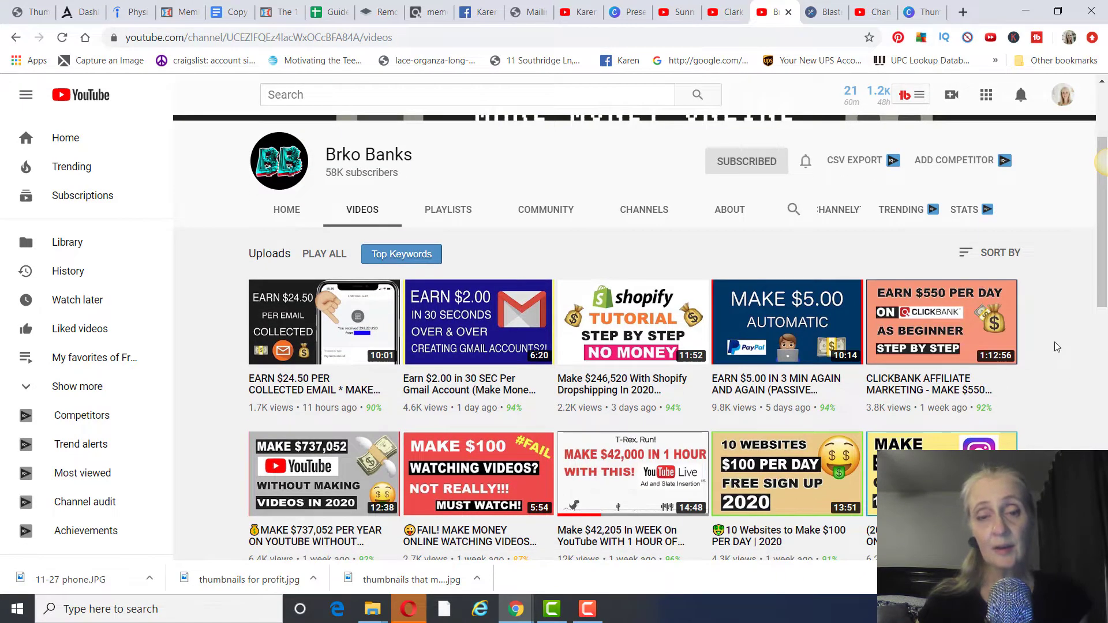
pyautogui.scroll(-4, 1057, 346)
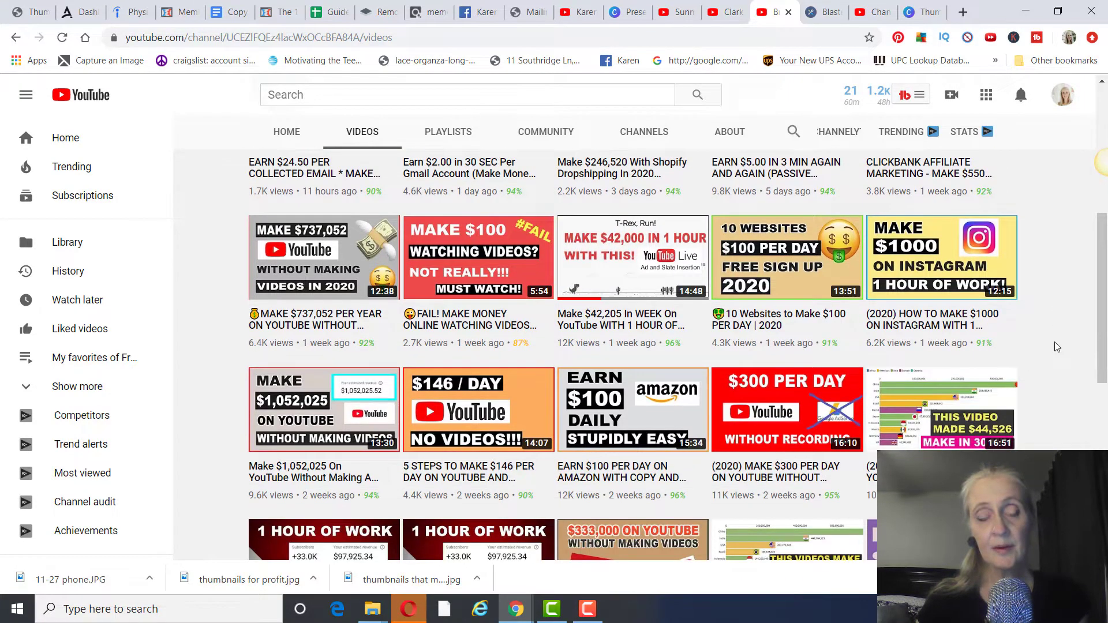
pyautogui.scroll(-1, 1057, 347)
pyautogui.scroll(-1, 1056, 347)
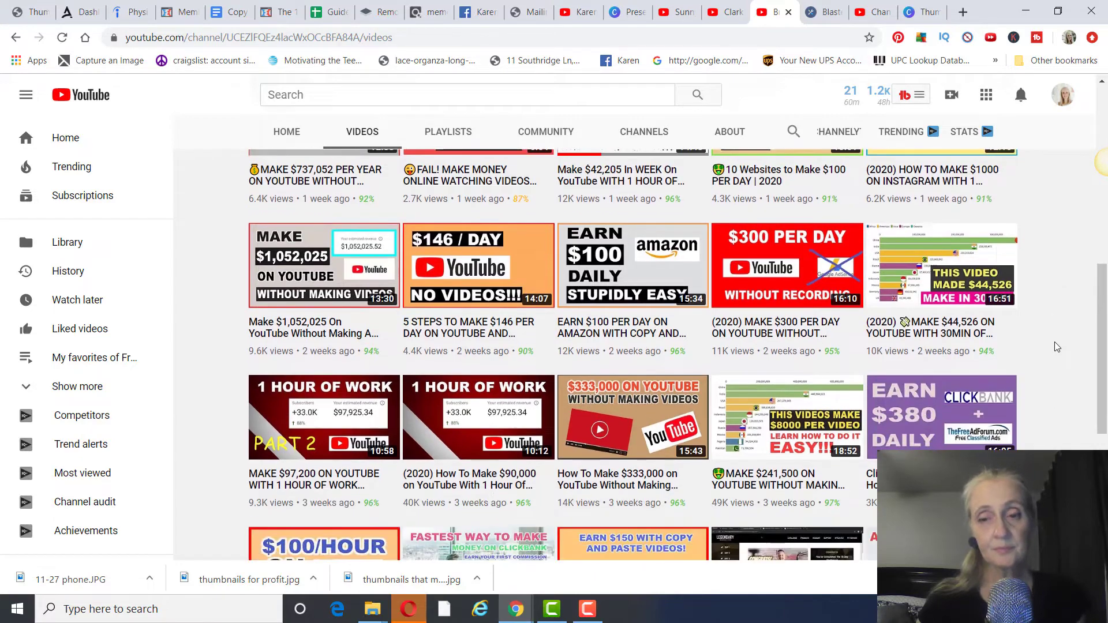
pyautogui.scroll(-3, 1056, 346)
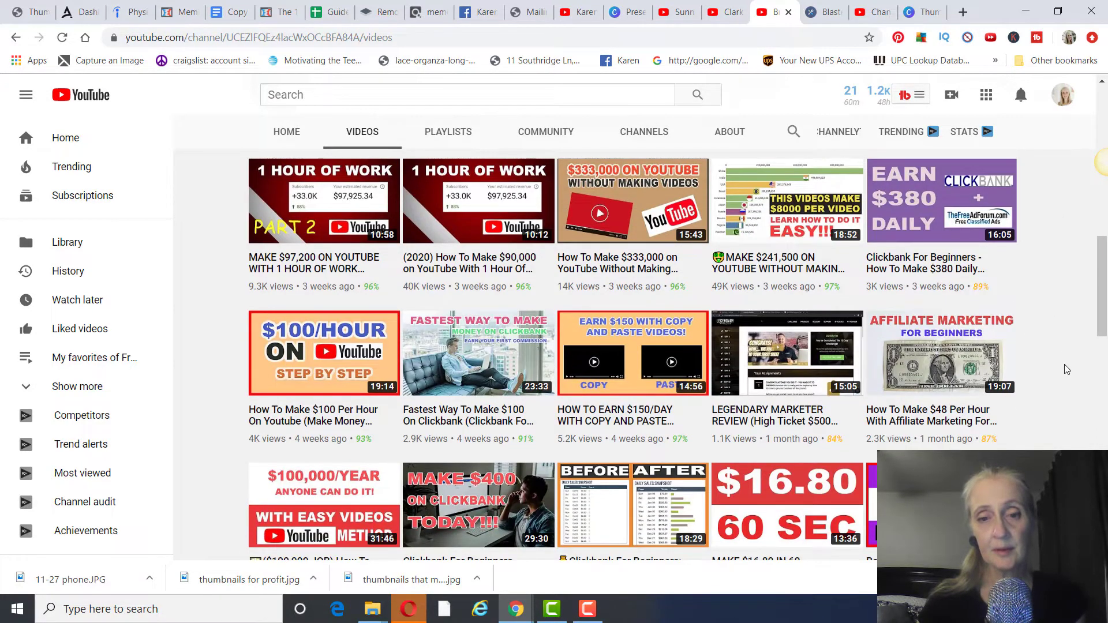
pyautogui.scroll(-4, 1064, 368)
pyautogui.scroll(12, 1065, 368)
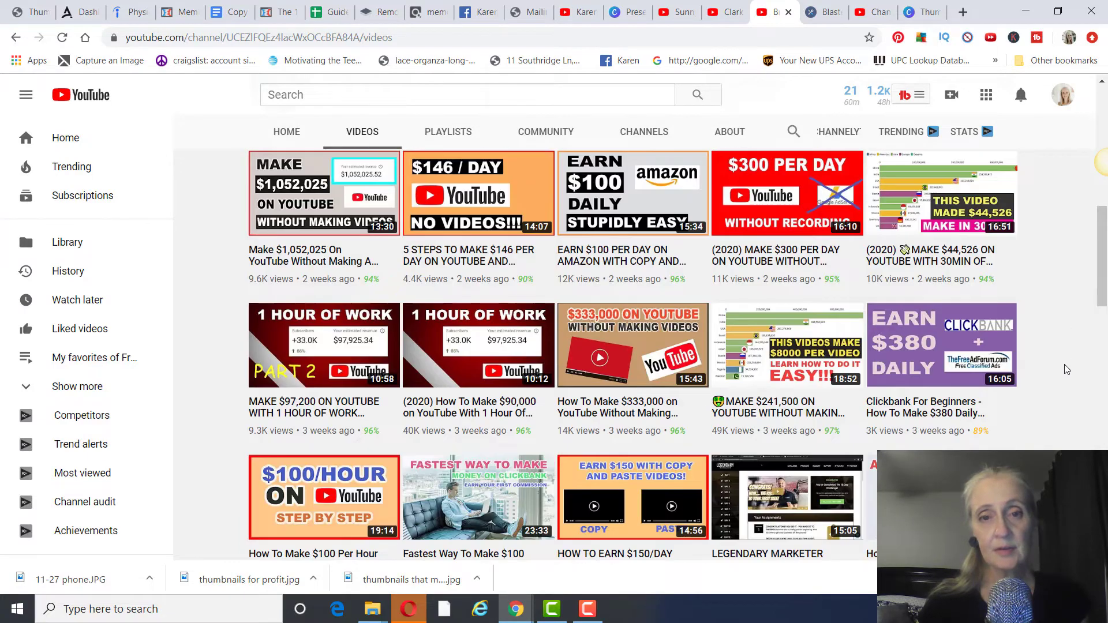
pyautogui.scroll(-1, 1049, 370)
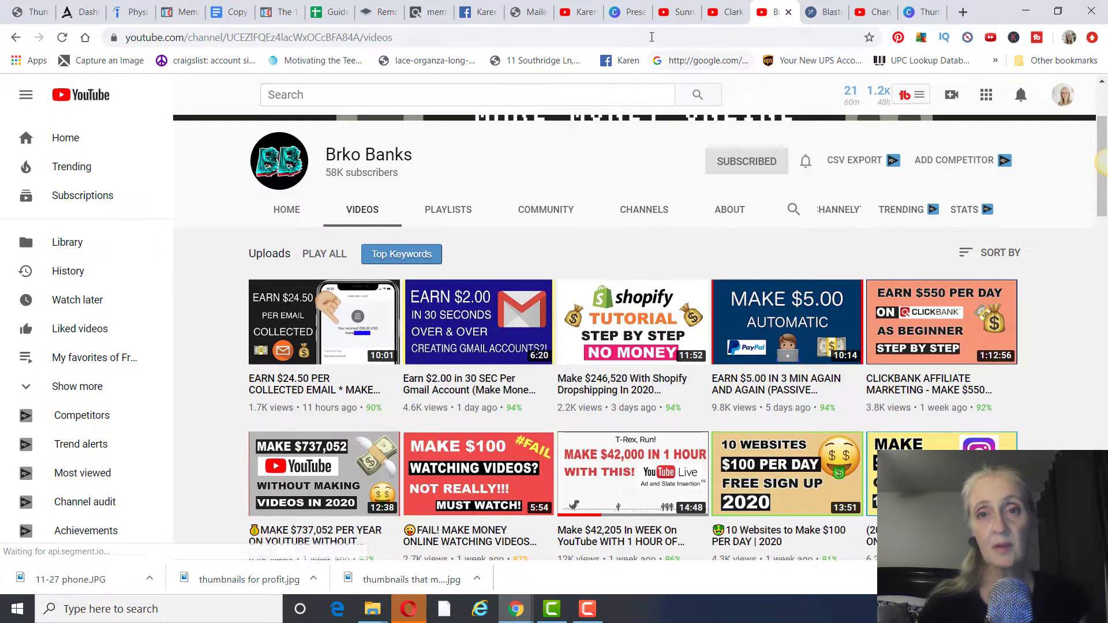
# Go back to the Canva presentation and show the page 8 slide about using only 3-5 words of text.
pyautogui.click(628, 16)
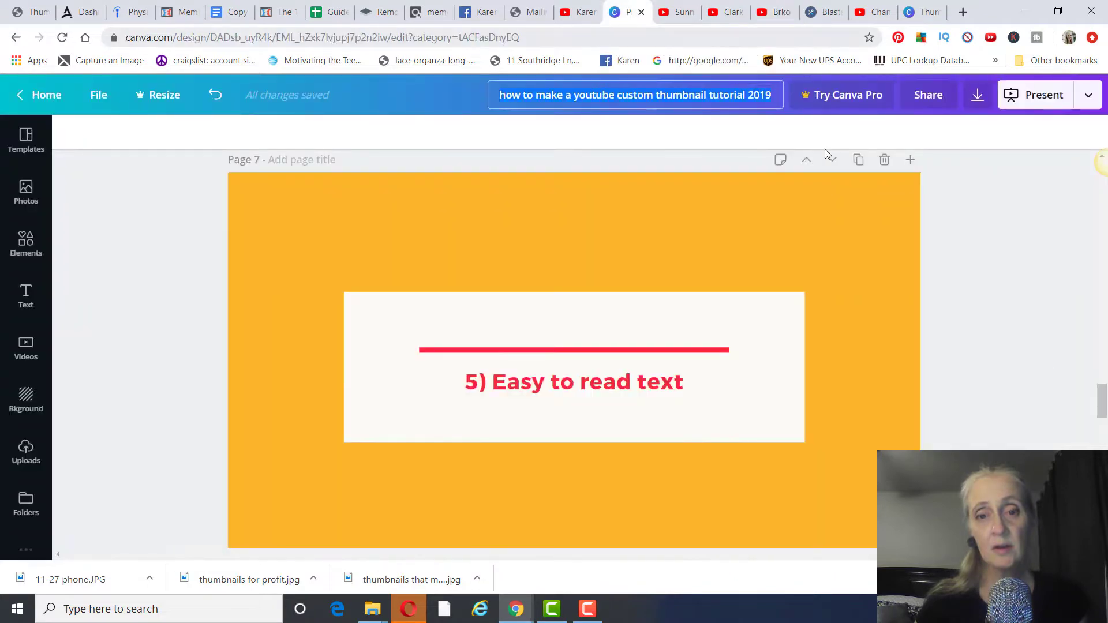
pyautogui.scroll(-3, 1042, 363)
pyautogui.scroll(-5, 1033, 361)
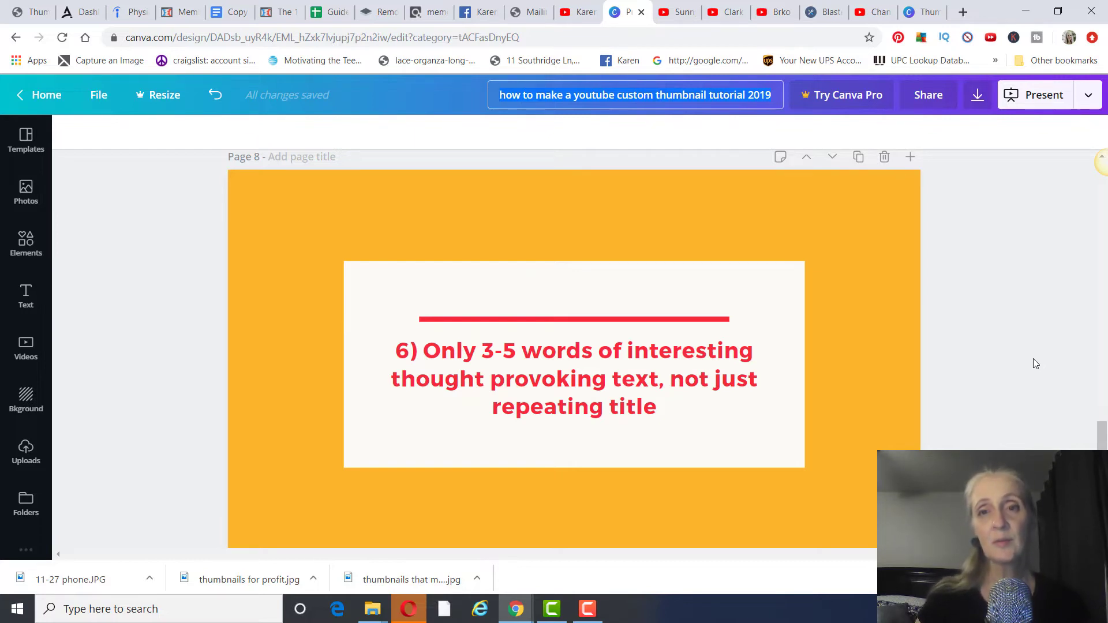
# Switch to the Clark Kegley YouTube videos page and compare the short thumbnail texts with the video titles.
pyautogui.click(733, 12)
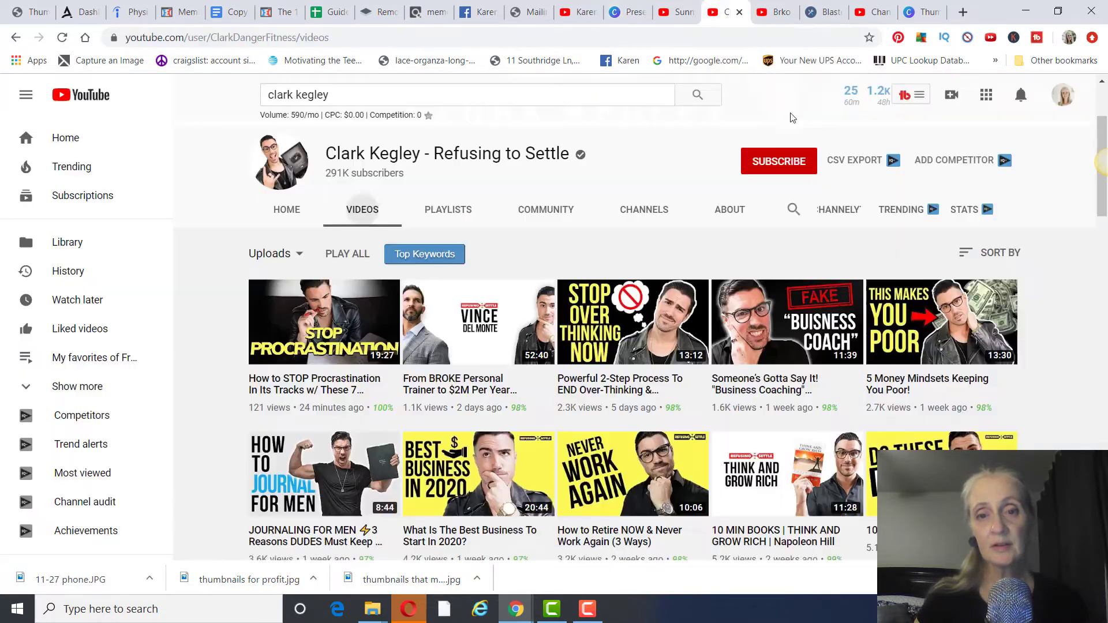
pyautogui.scroll(-1, 1002, 212)
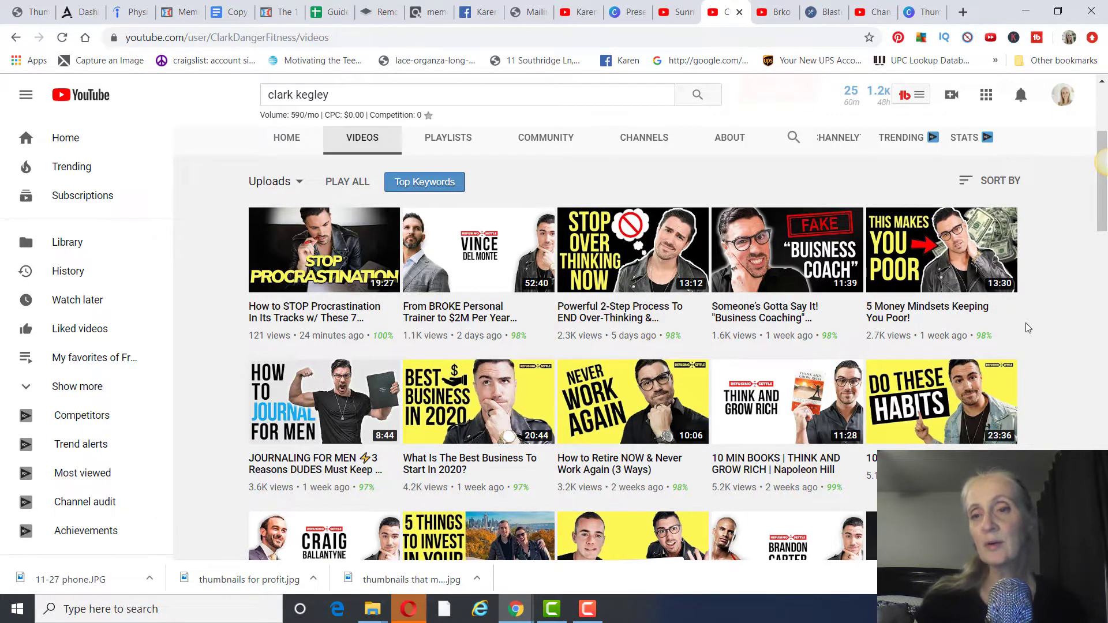
pyautogui.scroll(-1, 1032, 310)
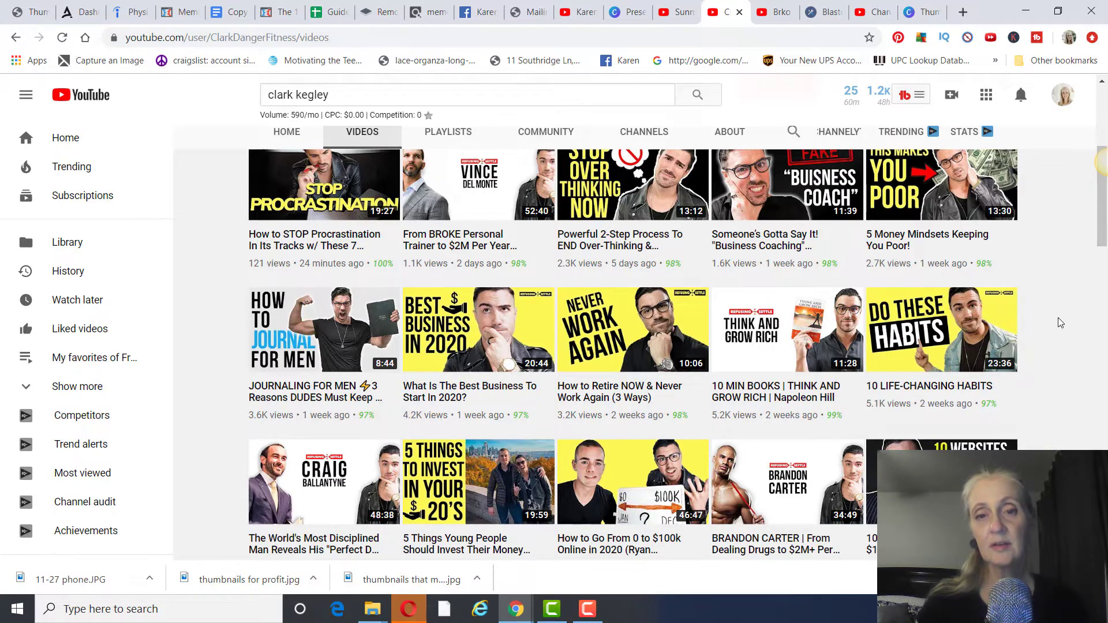
pyautogui.scroll(-1, 1060, 323)
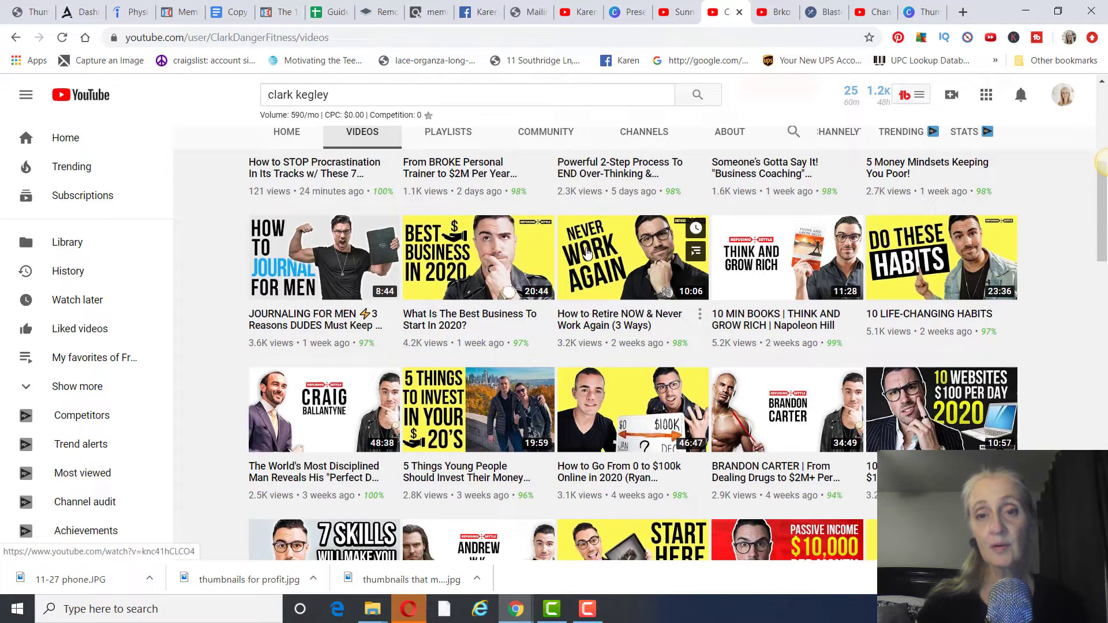
pyautogui.scroll(-1, 594, 323)
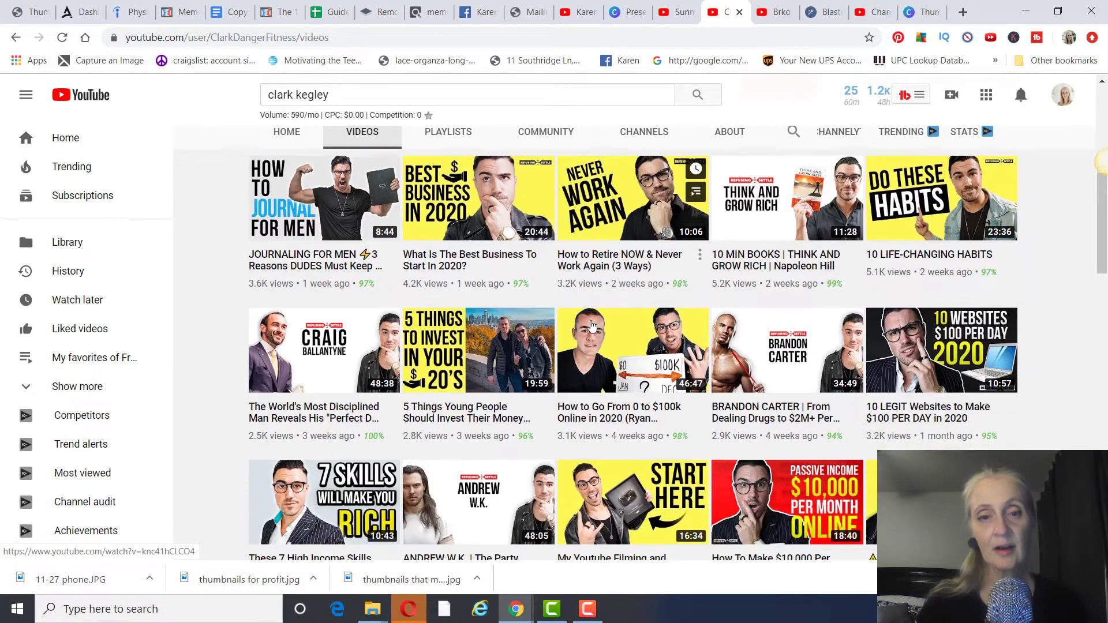
pyautogui.scroll(2, 600, 323)
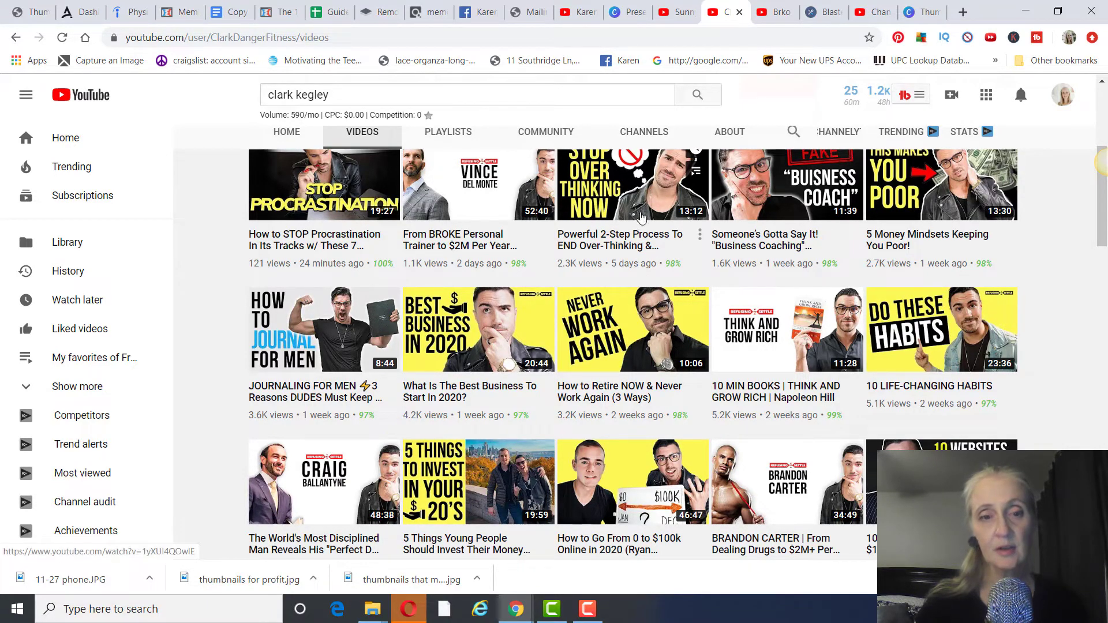
# Return to the Canva presentation and show the page 9 slide about not covering up writing with the timestamp.
pyautogui.click(638, 14)
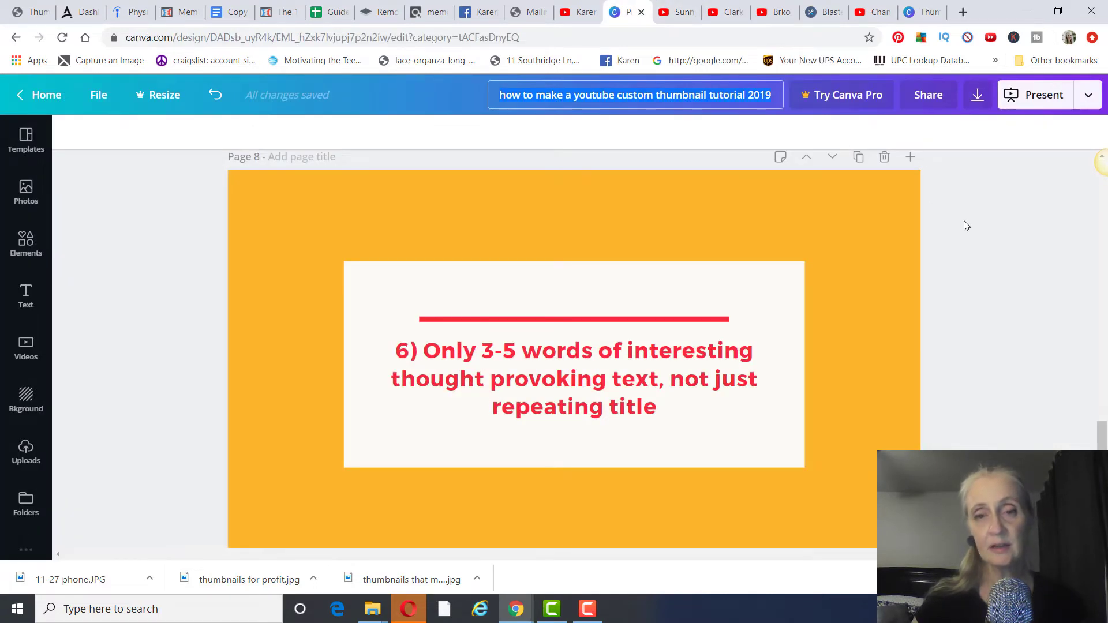
pyautogui.scroll(-6, 966, 225)
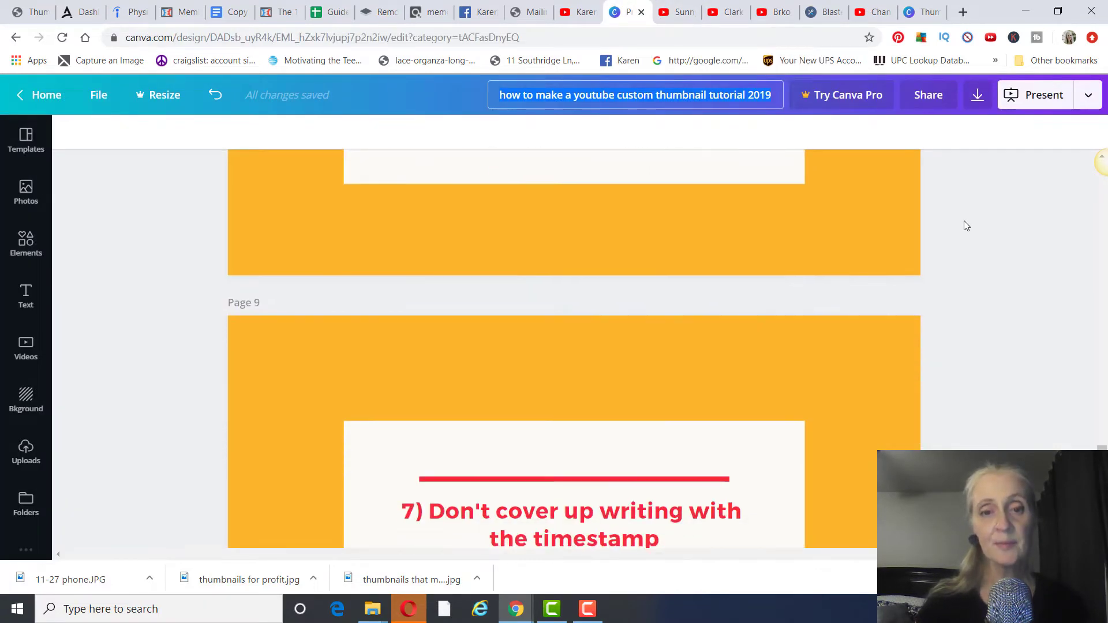
pyautogui.scroll(-1, 967, 226)
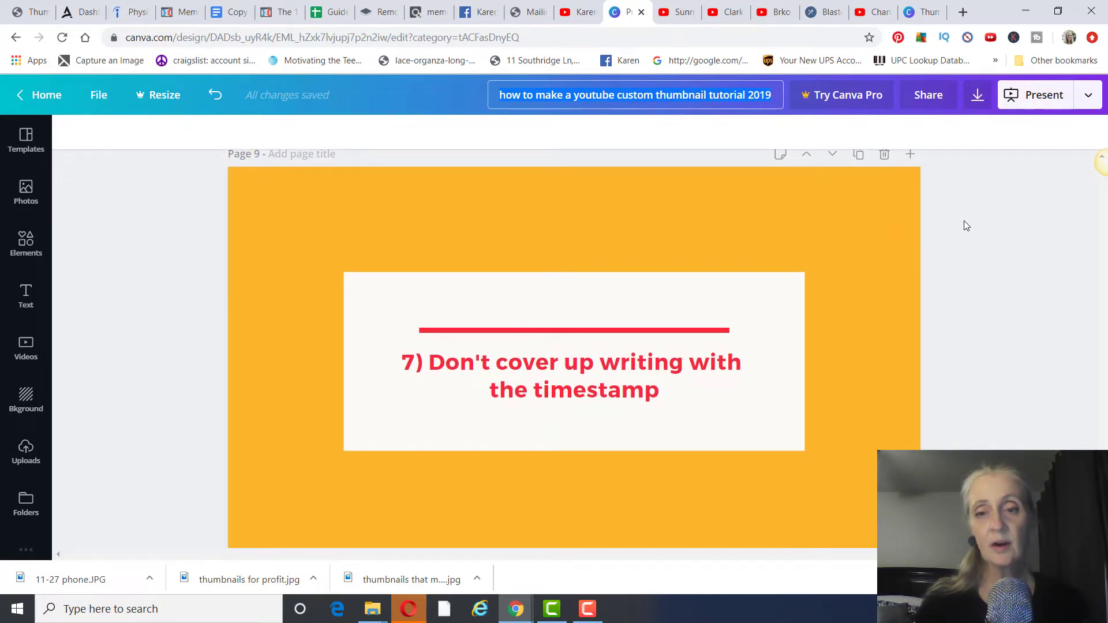
pyautogui.scroll(-1, 966, 226)
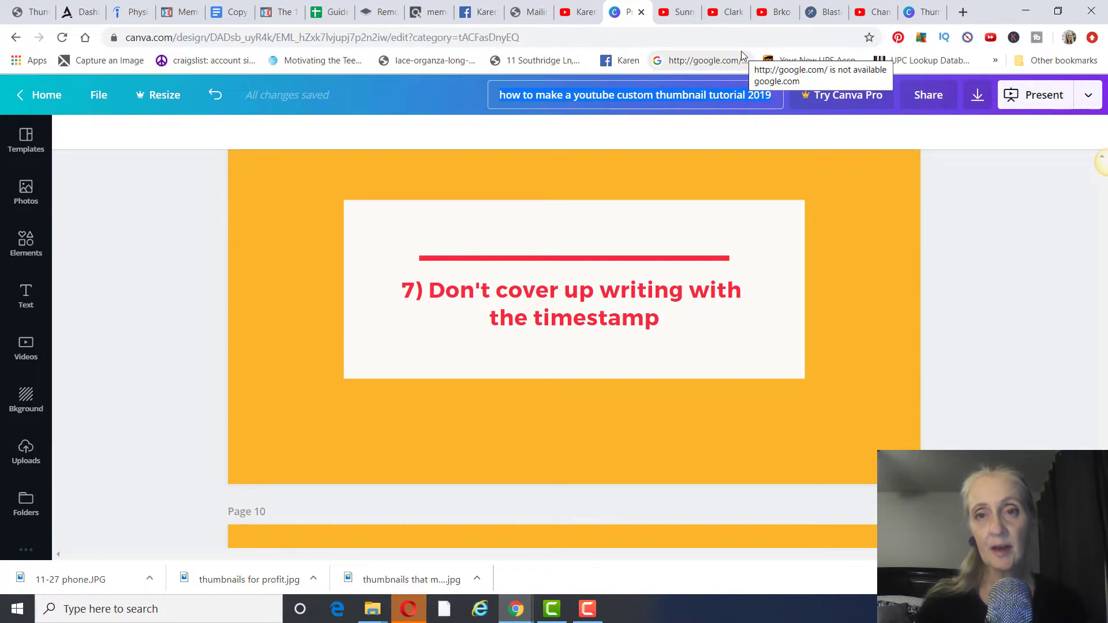
# Switch to the Clark Kegley YouTube videos page and examine where the thumbnail text sits relative to the timestamps.
pyautogui.click(729, 14)
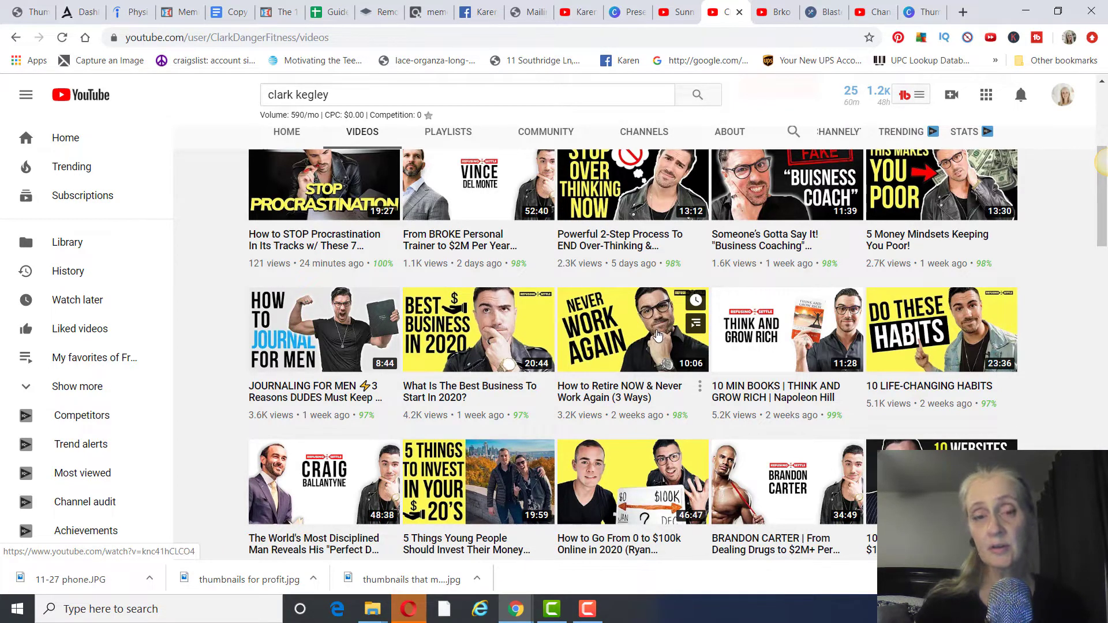
pyautogui.scroll(-3, 866, 329)
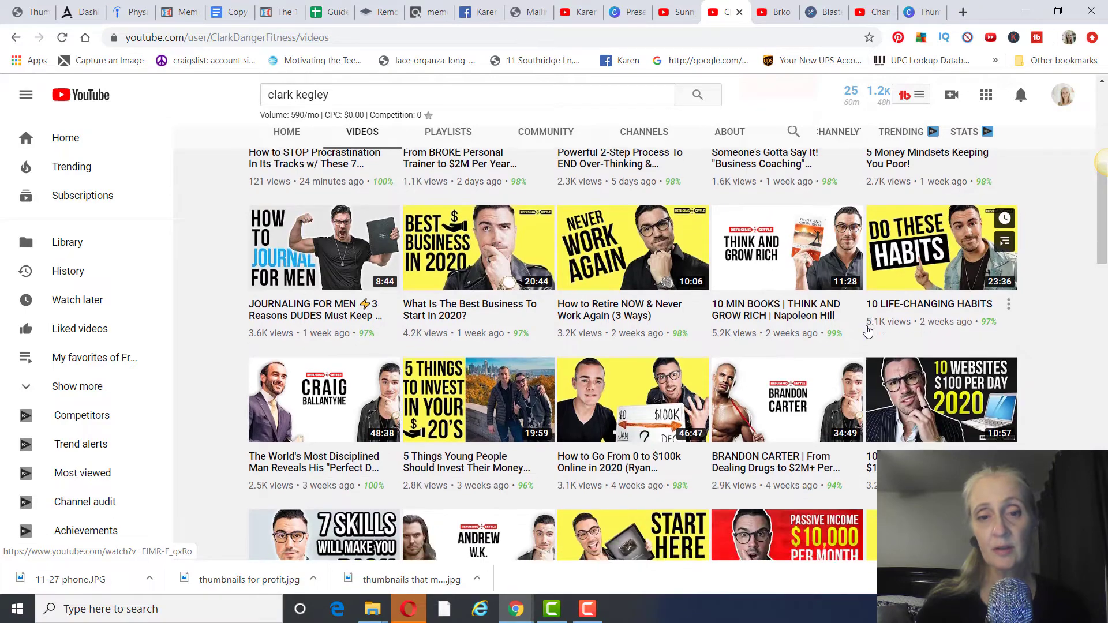
pyautogui.scroll(5, 863, 330)
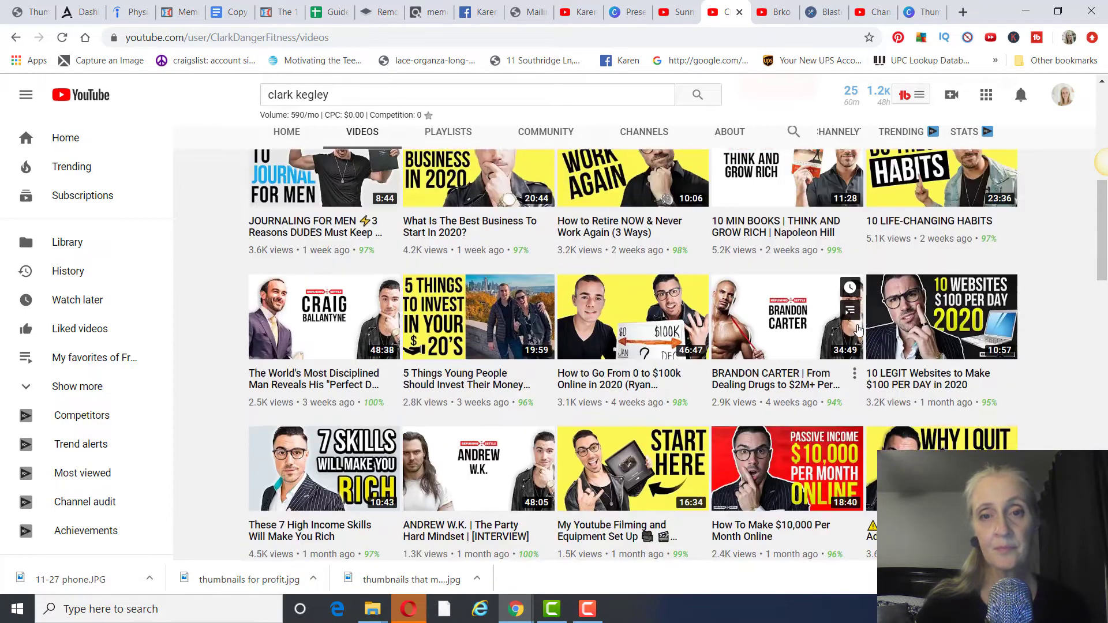
# Show the Canva page 10 slide about split testing thumbnails, and switch to the Reach channel analytics in YouTube Studio.
pyautogui.click(629, 14)
pyautogui.scroll(-5, 889, 212)
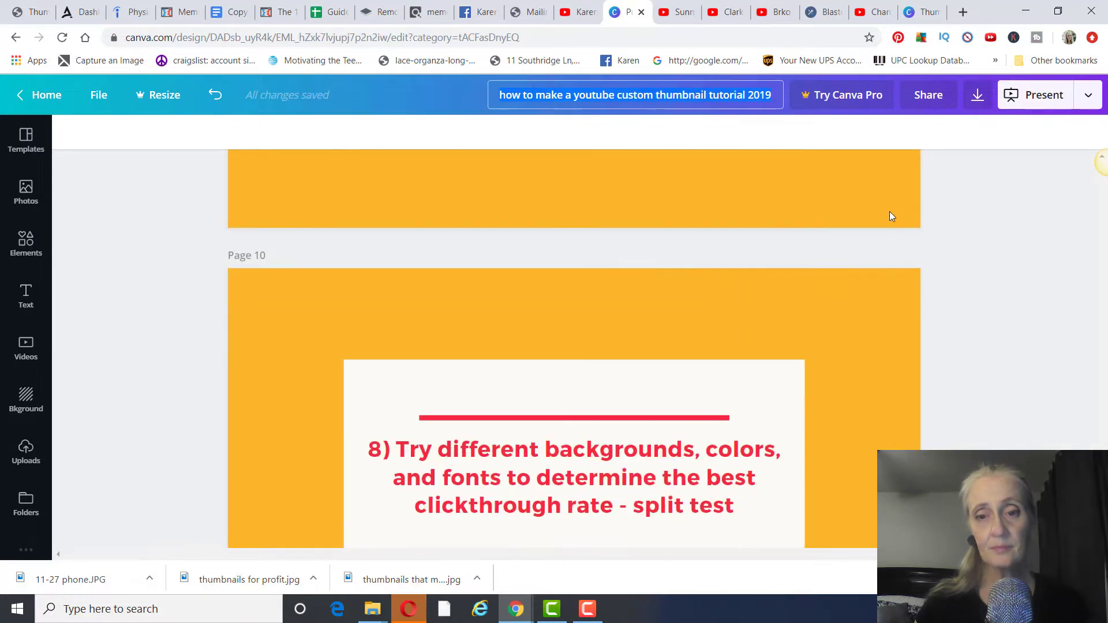
pyautogui.scroll(-2, 923, 237)
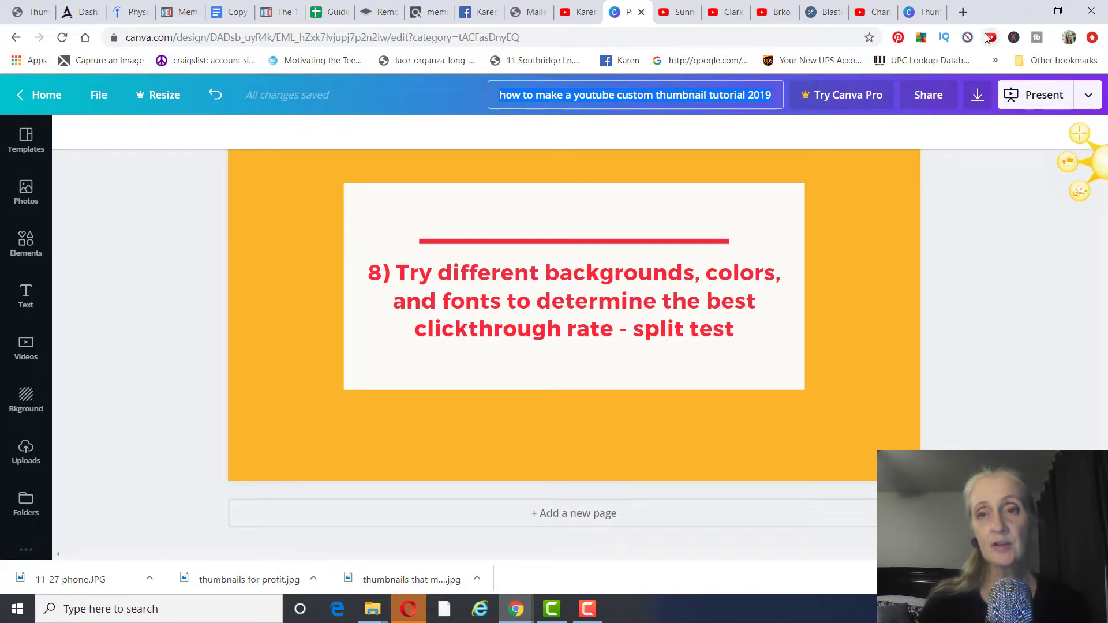
pyautogui.click(875, 14)
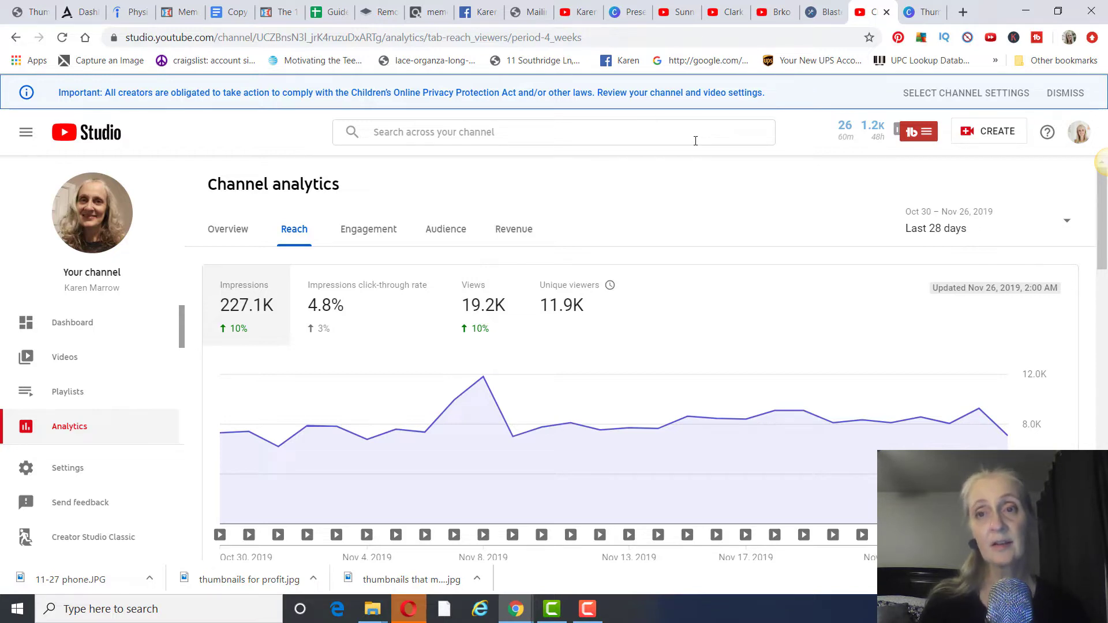
# Switch to the presenter's own YouTube videos page and examine the backgrounds, colors and fonts used across its thumbnails.
pyautogui.click(579, 17)
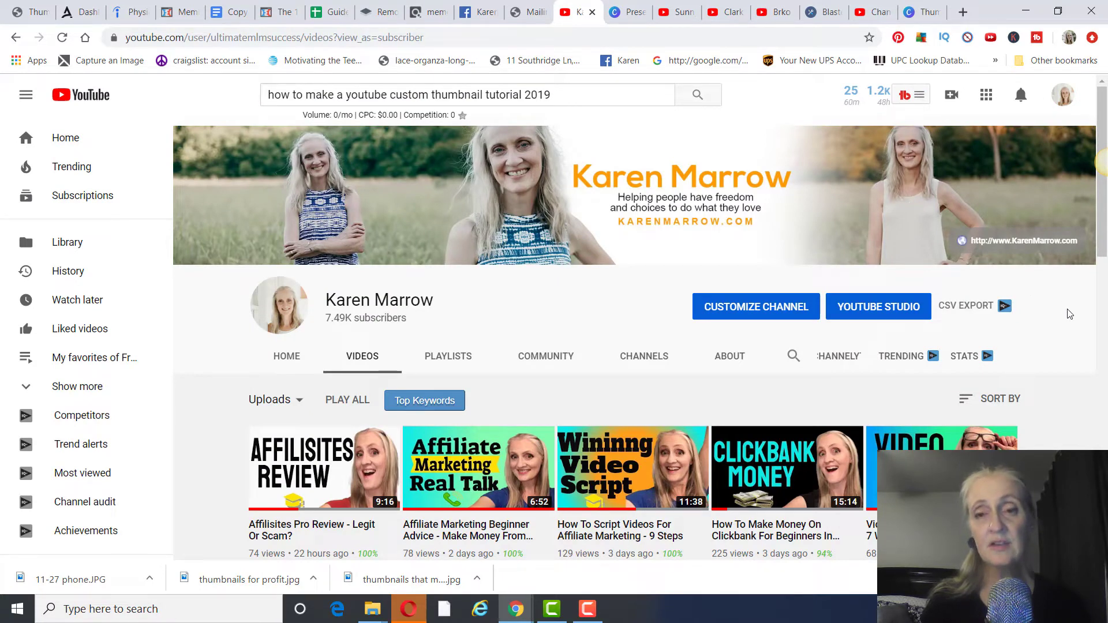
pyautogui.scroll(-1, 1069, 314)
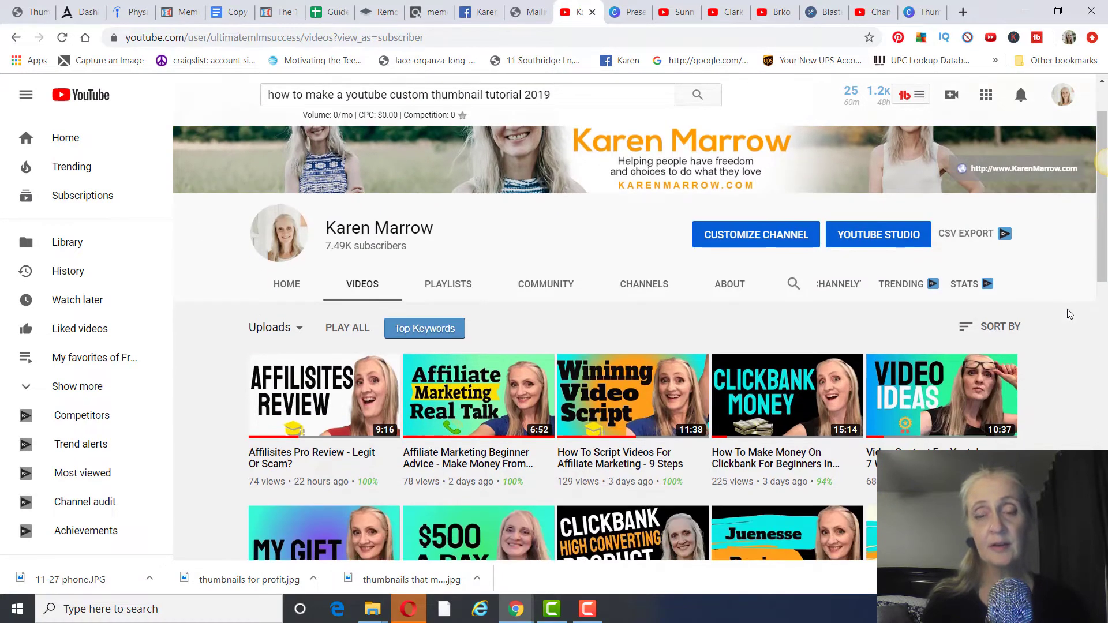
pyautogui.scroll(-1, 1069, 314)
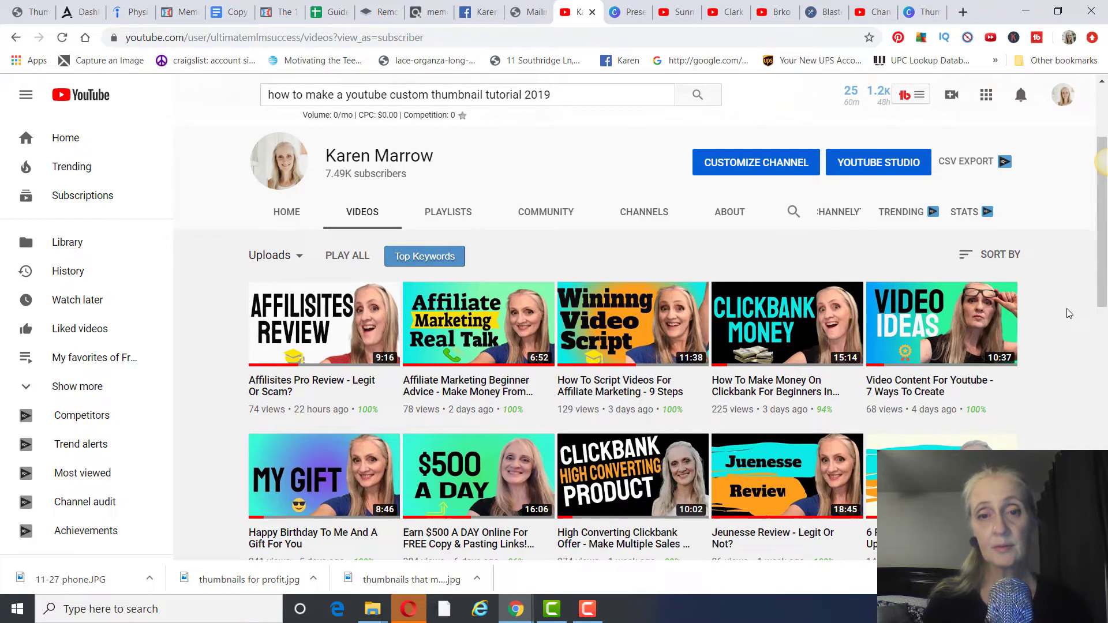
pyautogui.scroll(-2, 1070, 314)
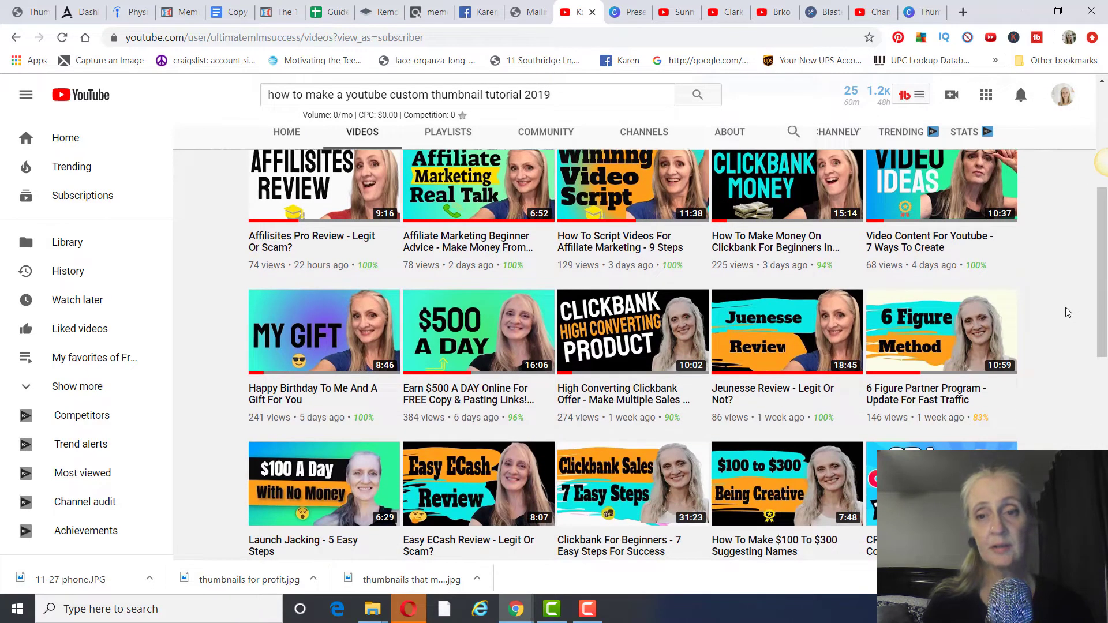
pyautogui.scroll(2, 1068, 310)
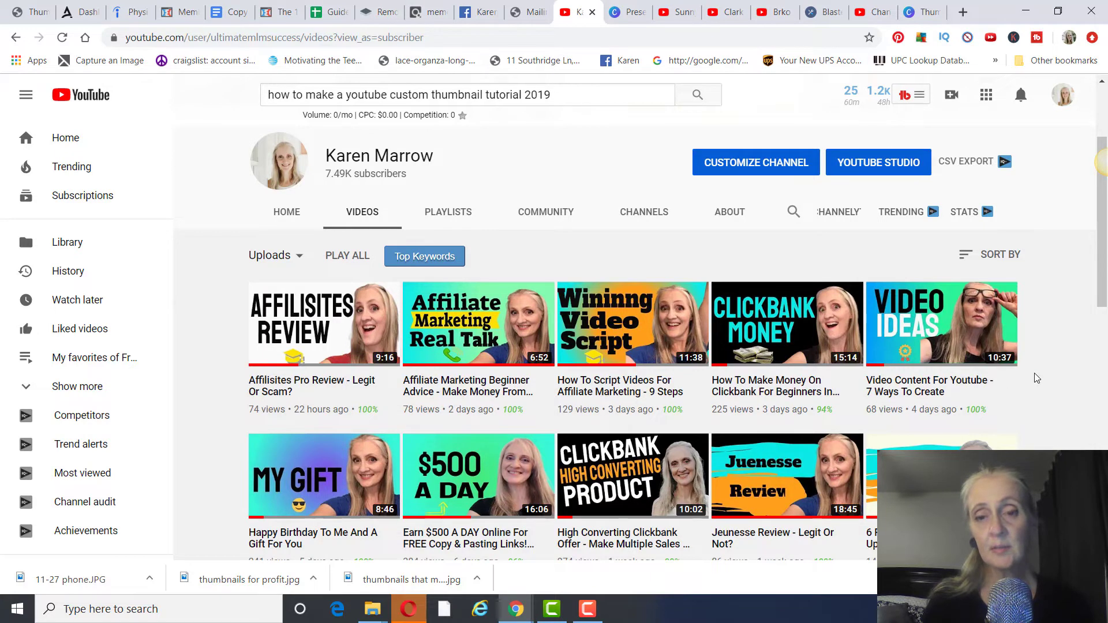
pyautogui.scroll(-1, 1030, 369)
pyautogui.scroll(-2, 1026, 364)
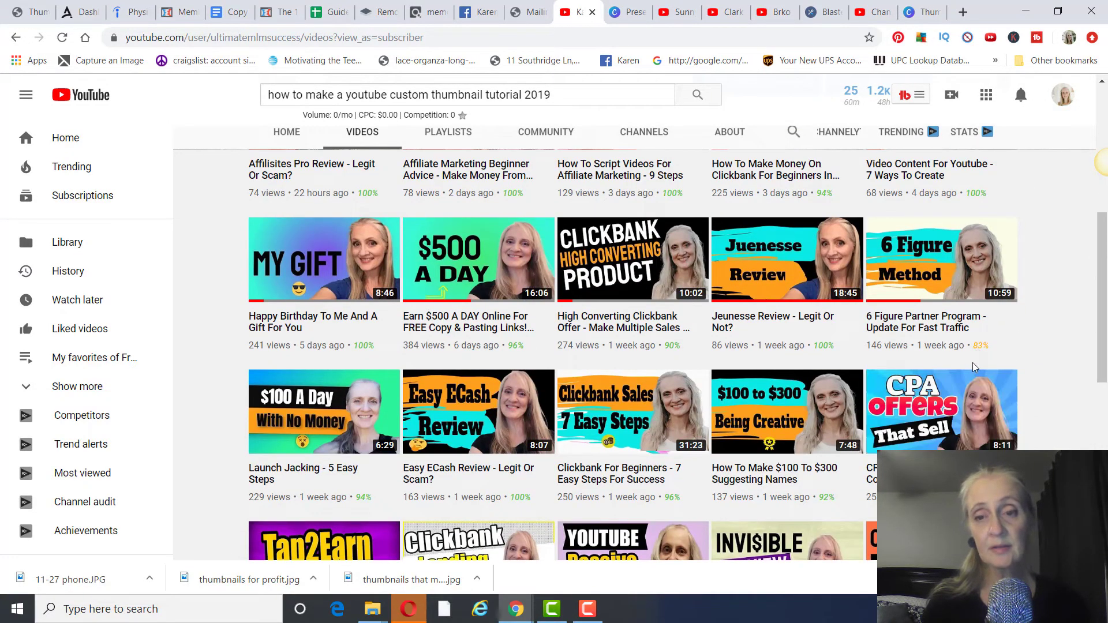
pyautogui.scroll(-1, 831, 399)
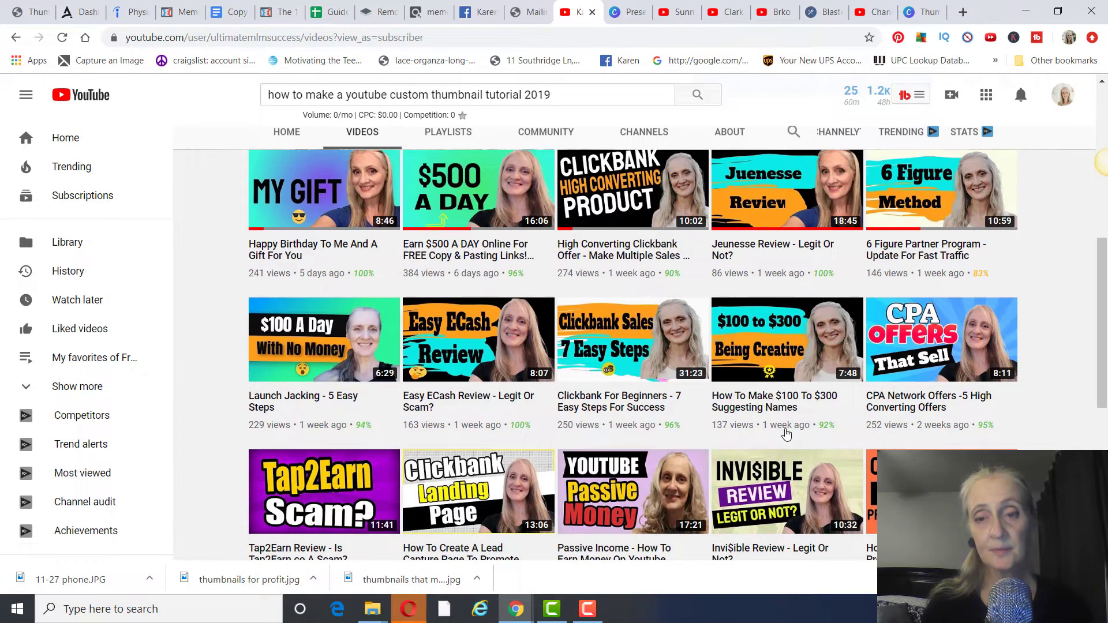
pyautogui.scroll(-2, 807, 393)
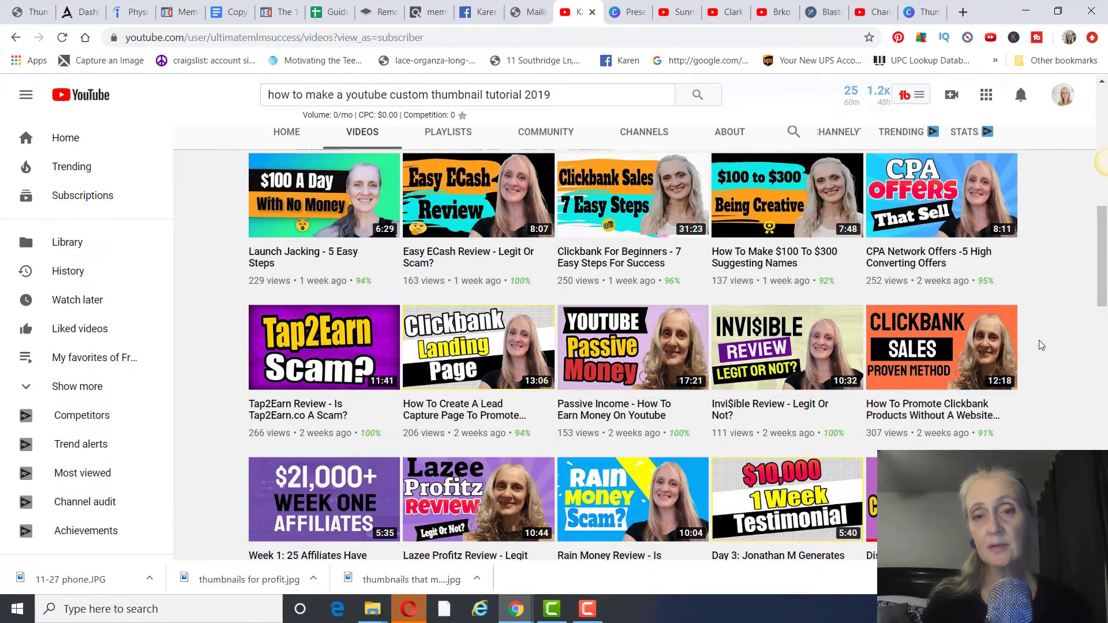
pyautogui.scroll(4, 1041, 345)
pyautogui.scroll(2, 1042, 345)
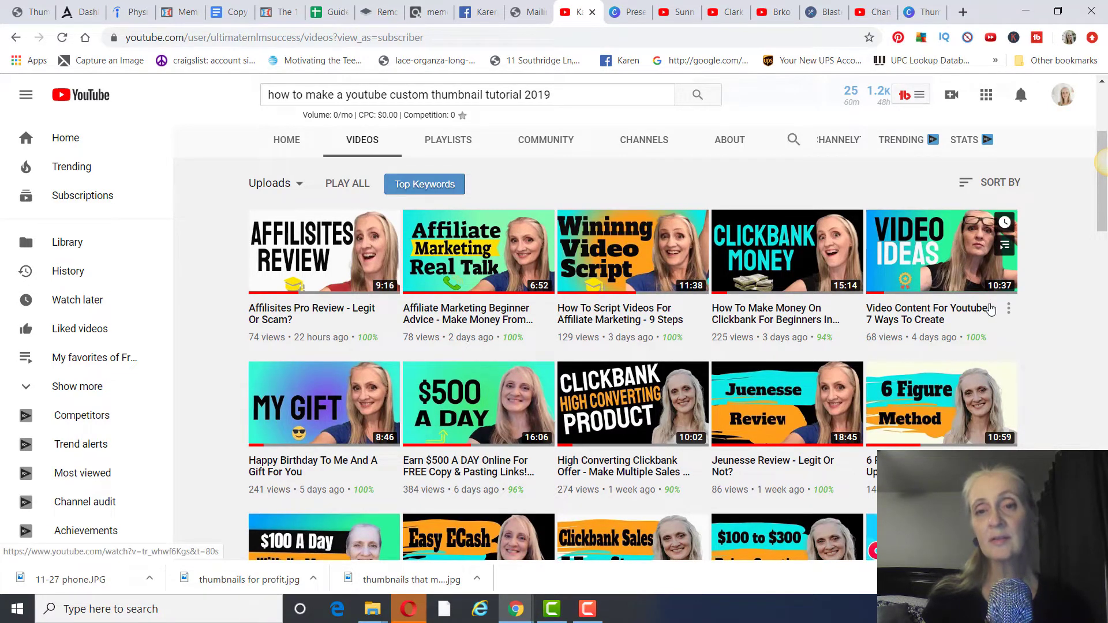
# Switch to the Sunny Lenarduzzi YouTube videos page and compare its older thumbnail styles with its newest ones.
pyautogui.click(686, 13)
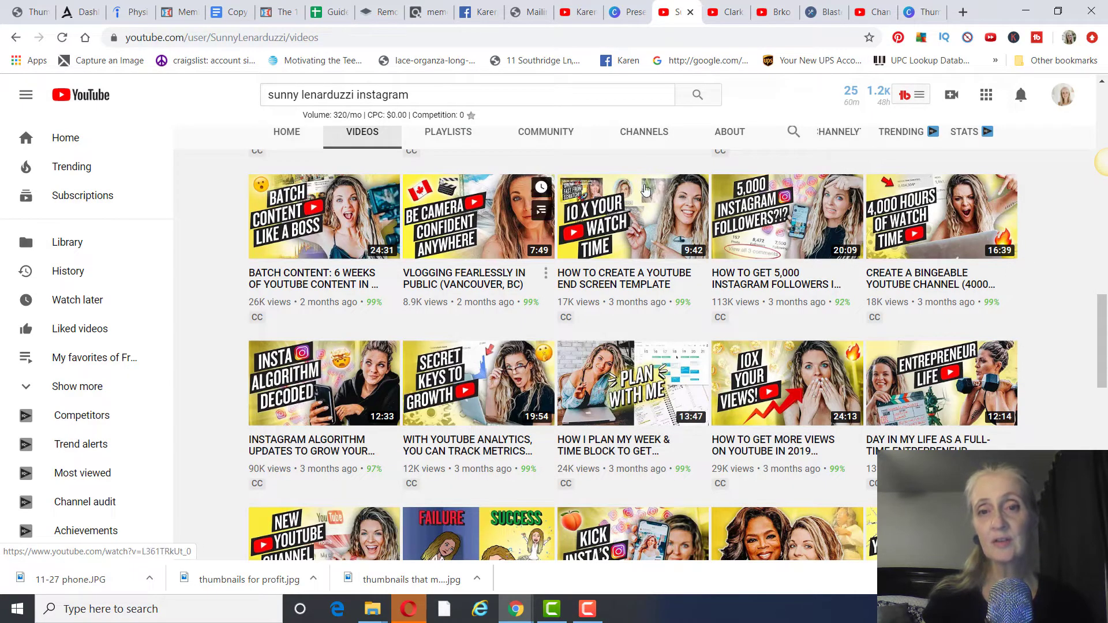
pyautogui.scroll(-3, 914, 280)
pyautogui.scroll(9, 913, 280)
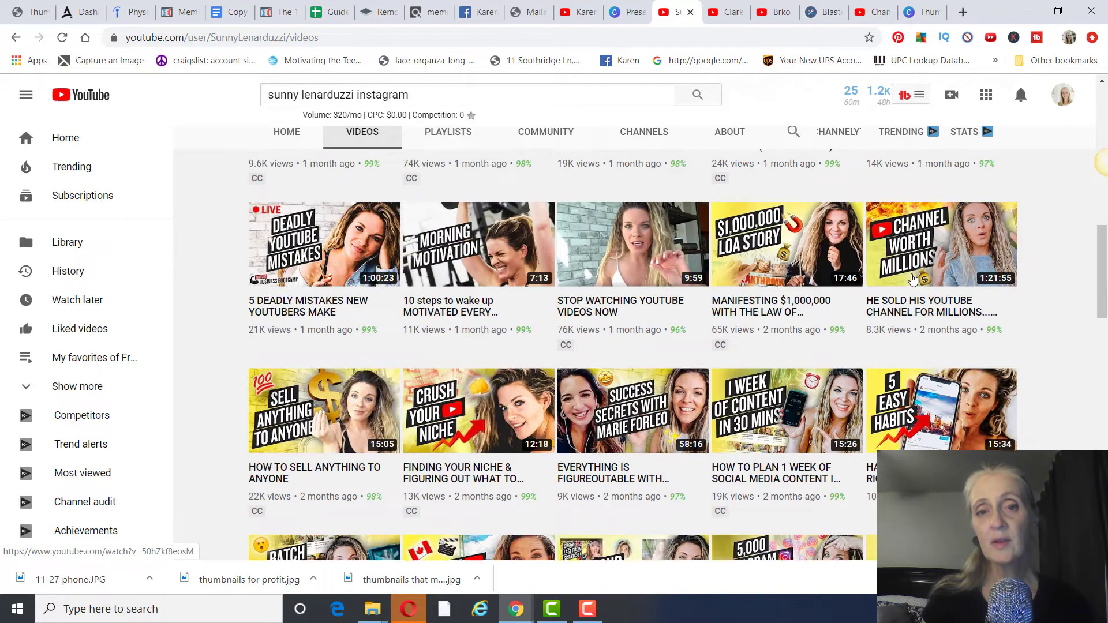
pyautogui.scroll(10, 912, 280)
pyautogui.scroll(2, 913, 279)
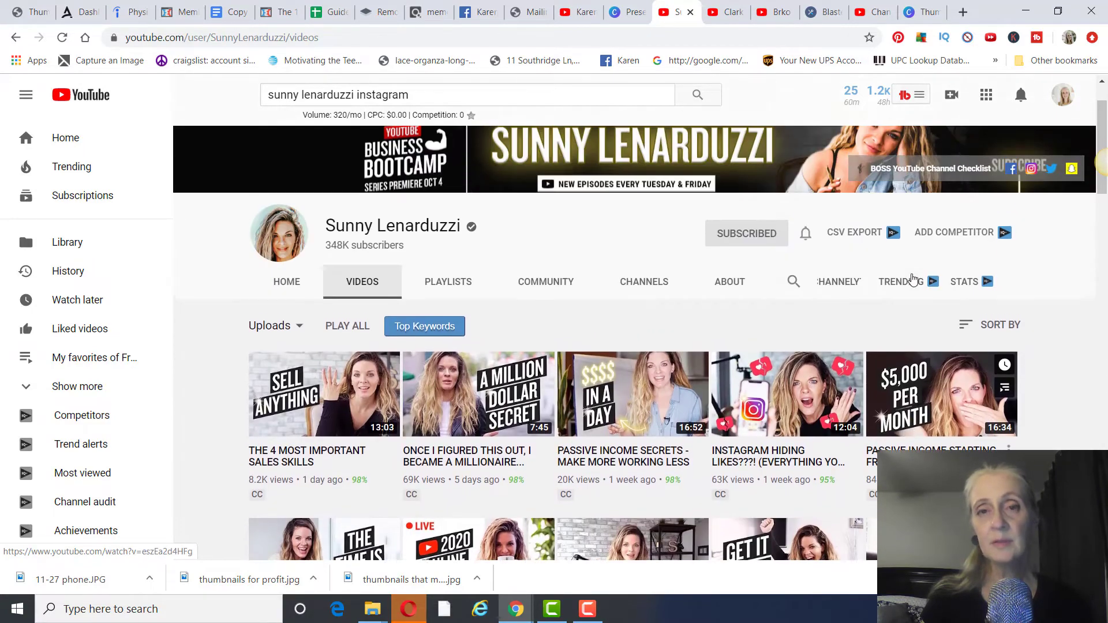
# Return to the presenter's own YouTube videos page, open the "Earn $500 A DAY Online" video and pause it.
pyautogui.click(580, 13)
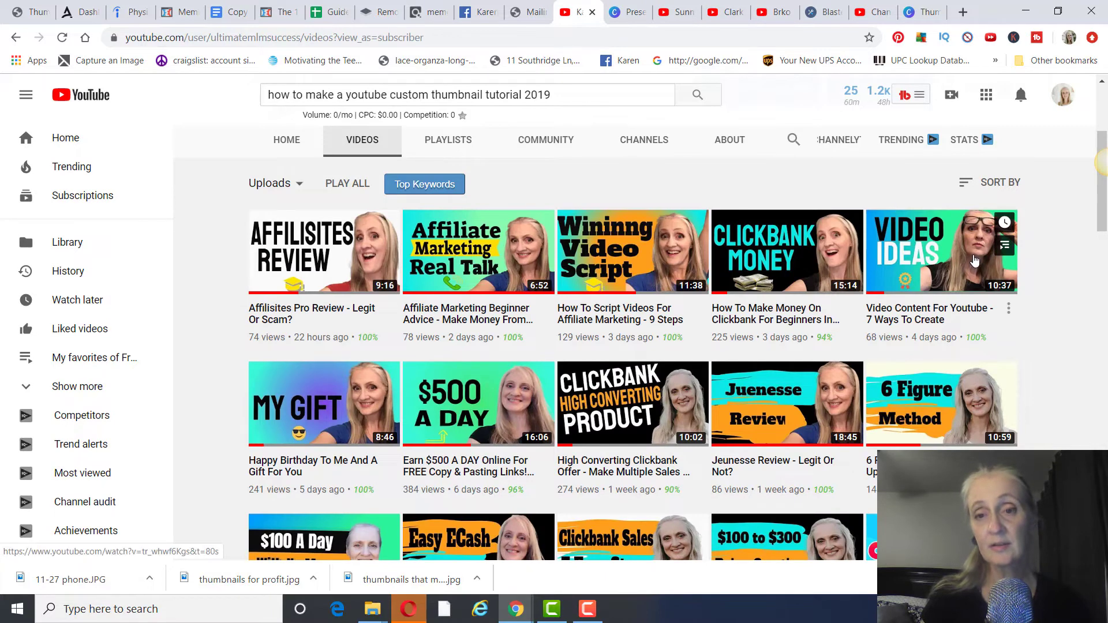
pyautogui.scroll(-3, 974, 261)
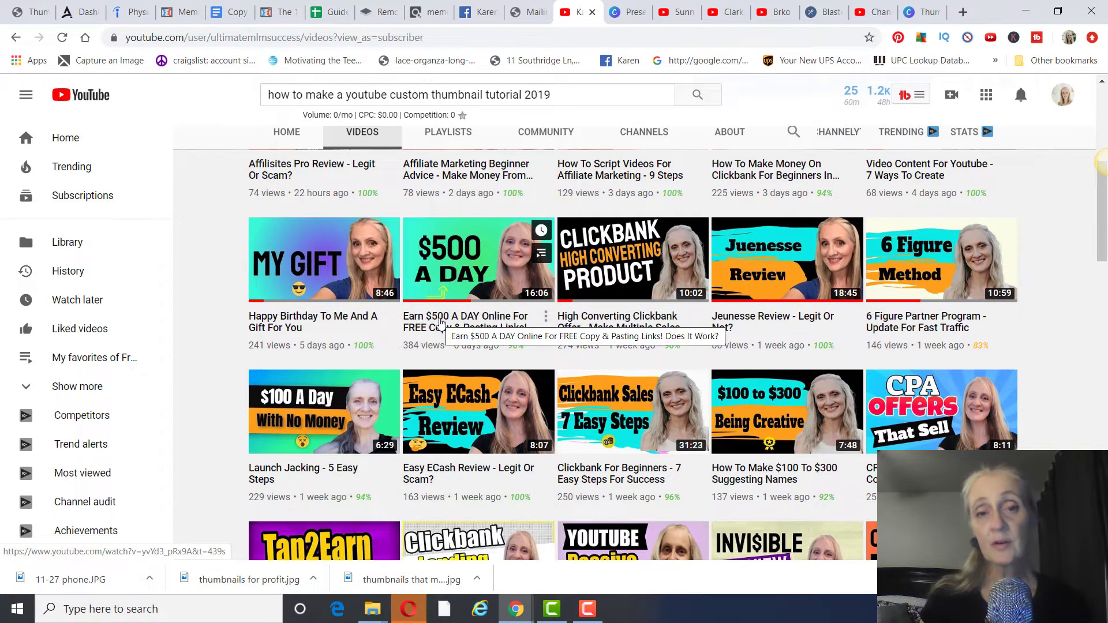
pyautogui.click(441, 324)
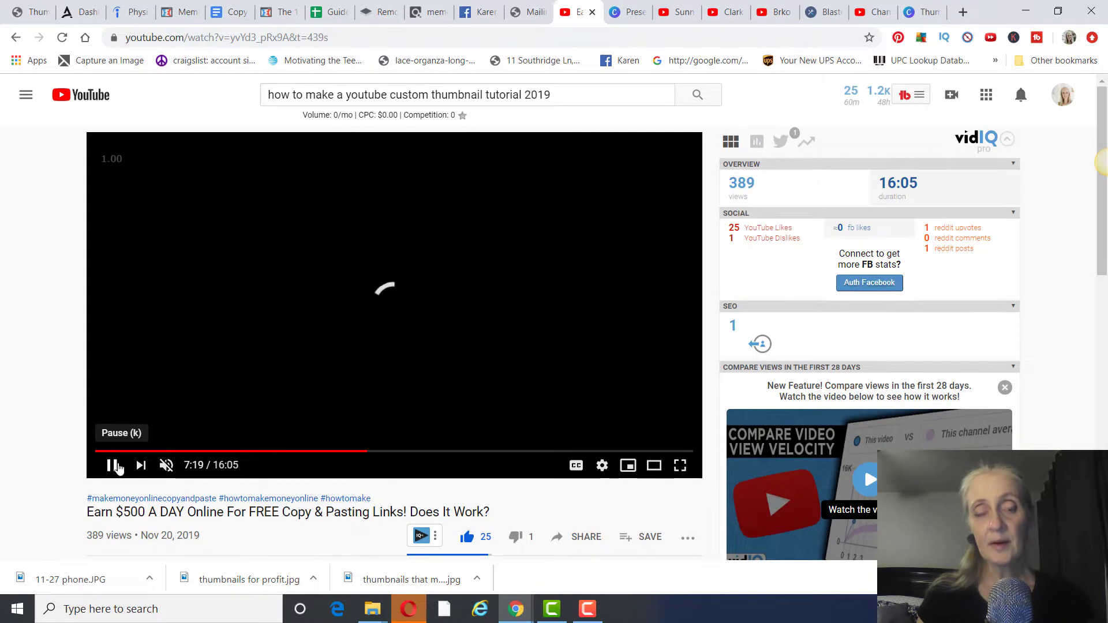
pyautogui.click(113, 468)
# Open the video's analytics in YouTube Studio and view its Reach data, including the impressions click-through rate.
pyautogui.scroll(-2, 374, 171)
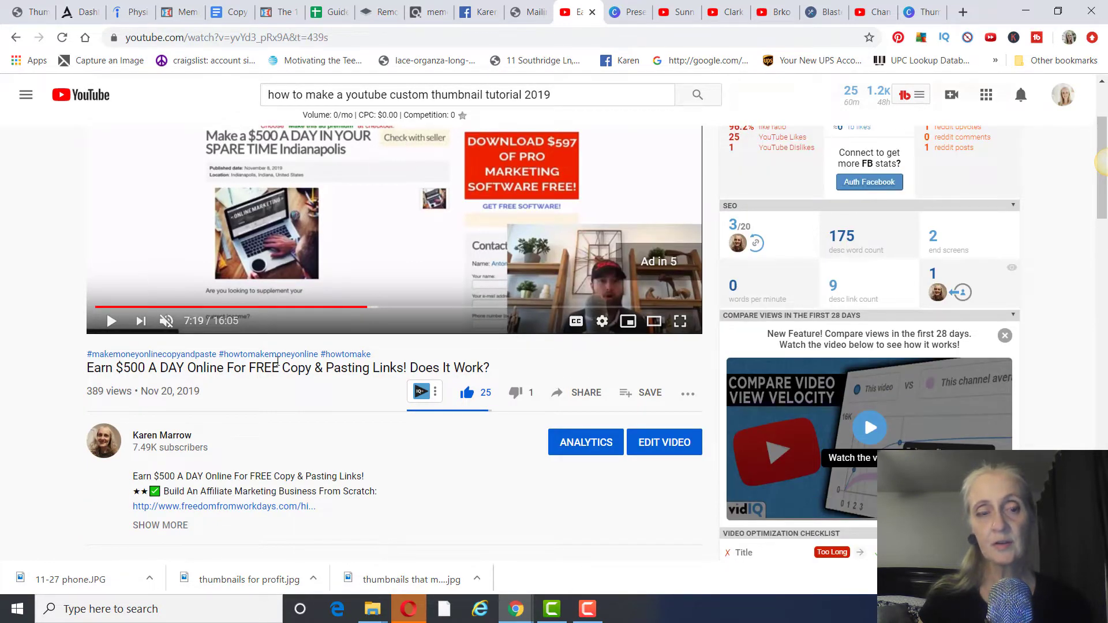
pyautogui.click(587, 453)
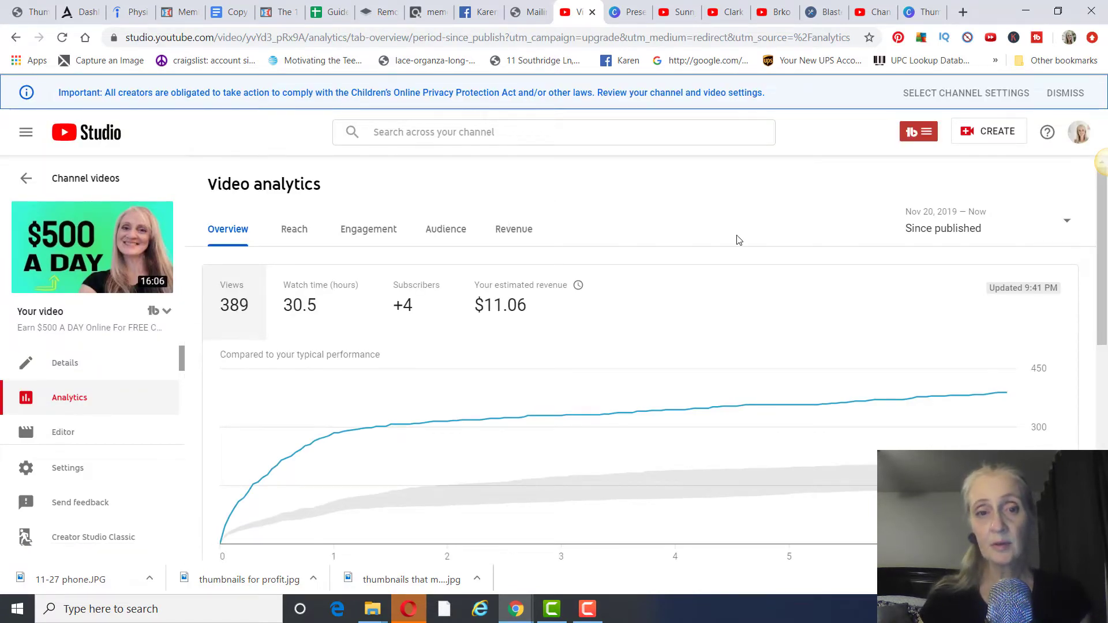
pyautogui.click(293, 236)
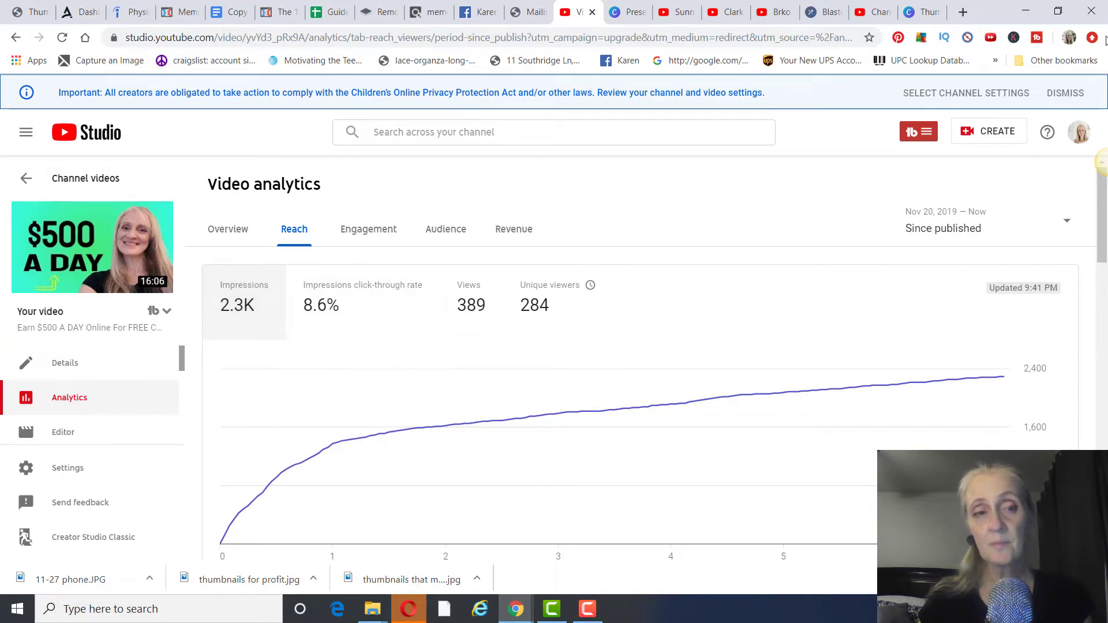
# Try to get from the video analytics back to the channel's videos page through the browsing history.
pyautogui.click(15, 38)
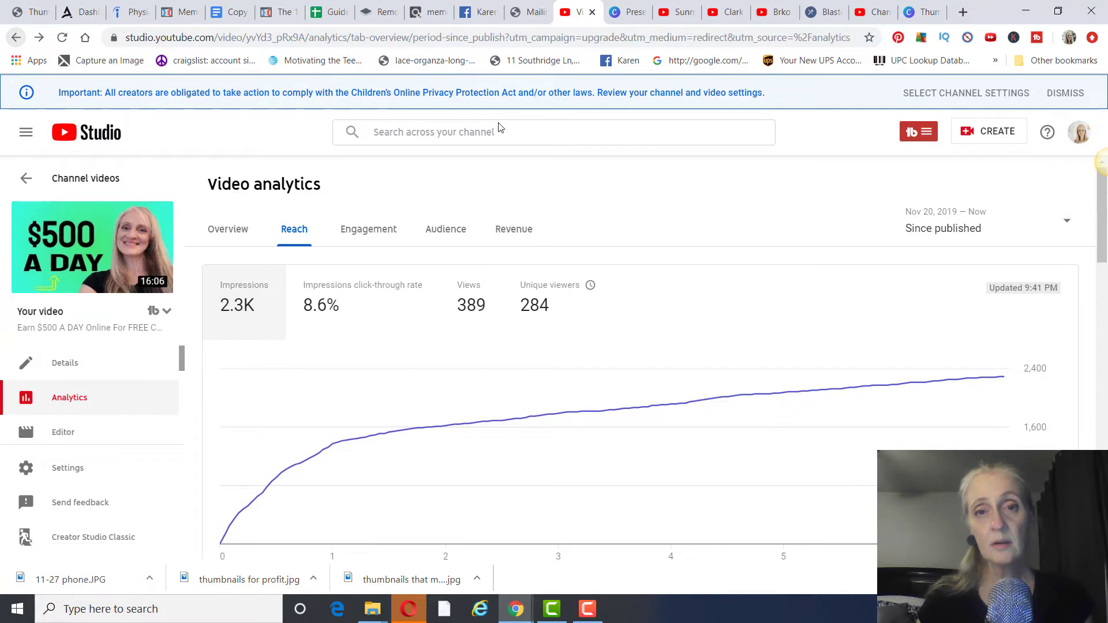
pyautogui.click(15, 39)
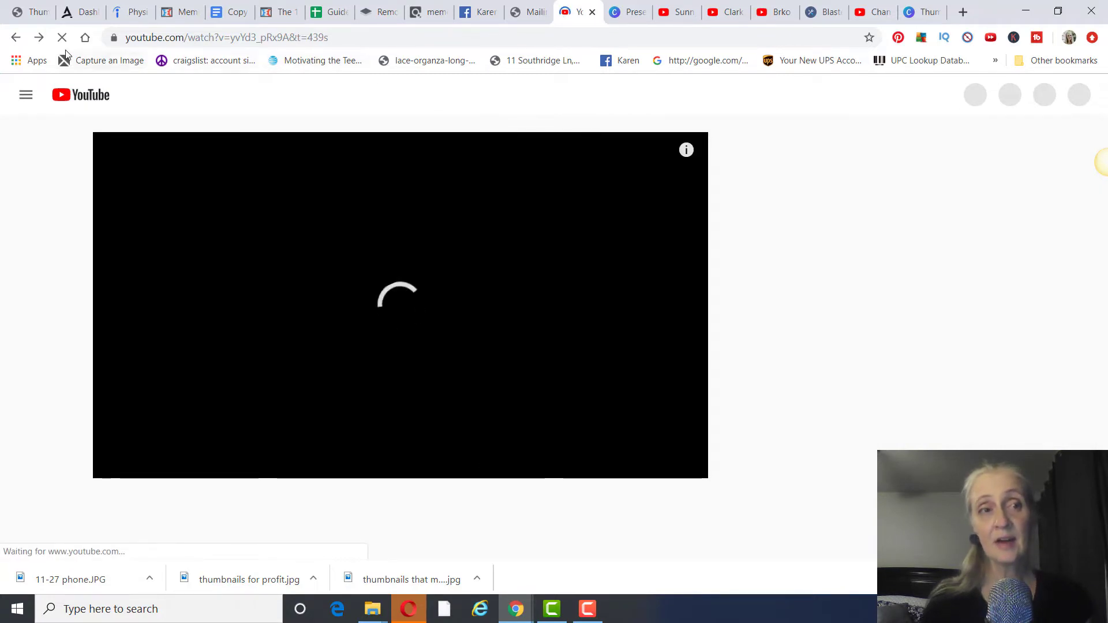
pyautogui.click(17, 38)
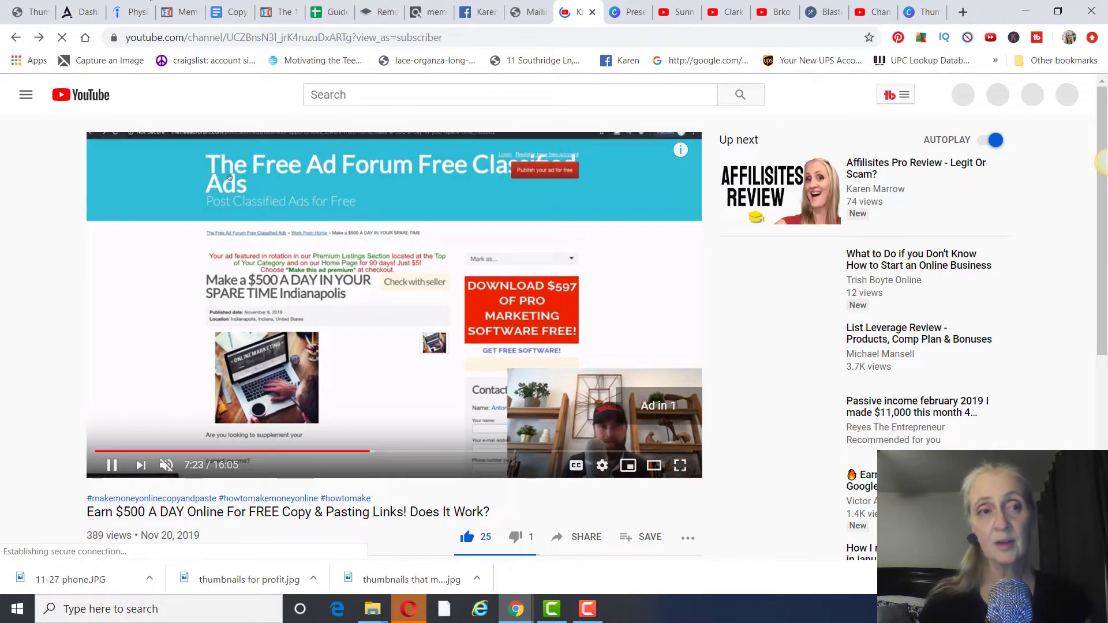
pyautogui.click(14, 39)
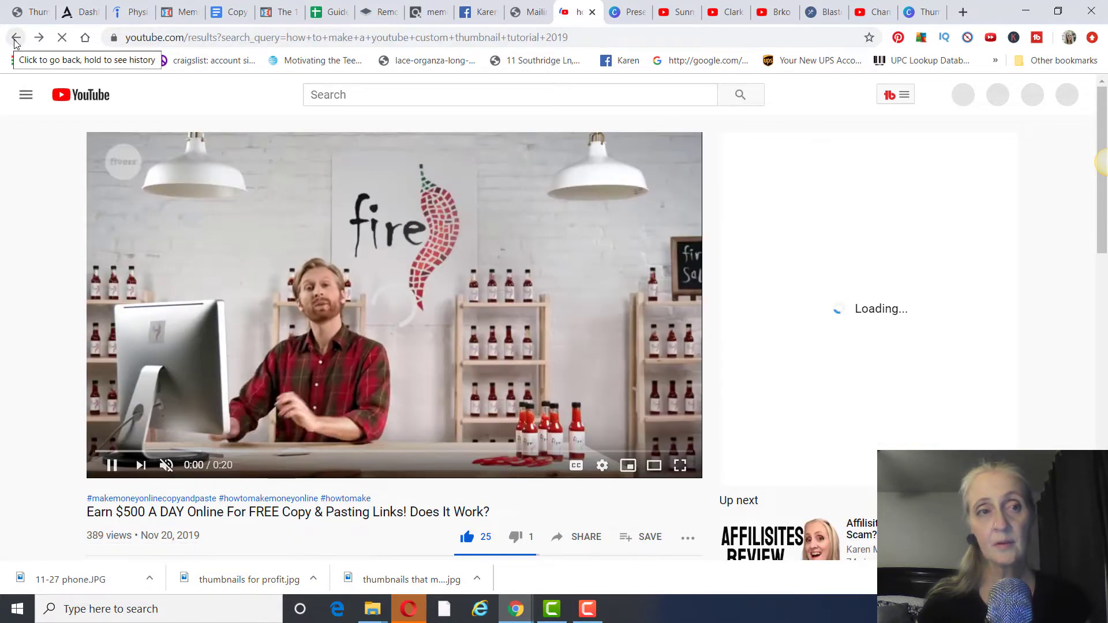
pyautogui.click(15, 38)
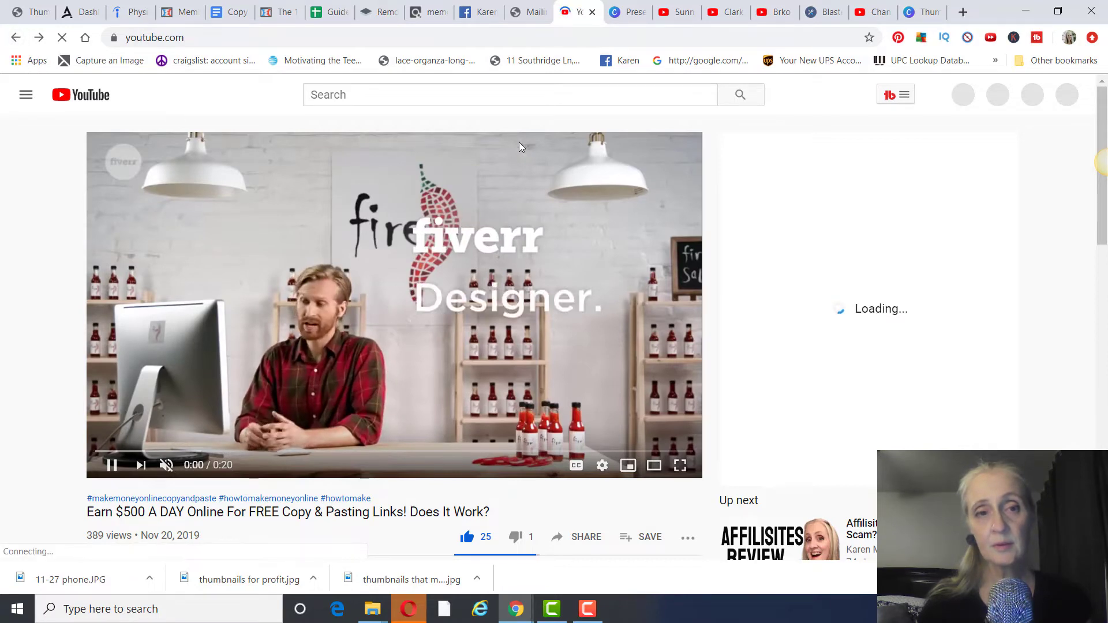
pyautogui.click(16, 38)
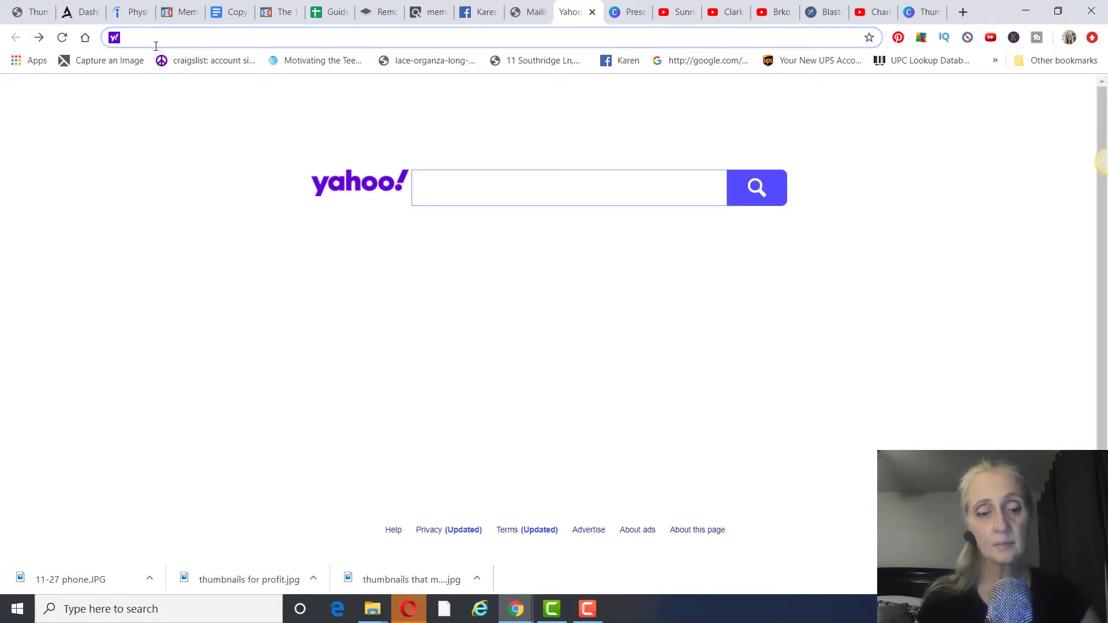
# Go to YouTube and open the presenter's own channel videos page.
pyautogui.write('you')
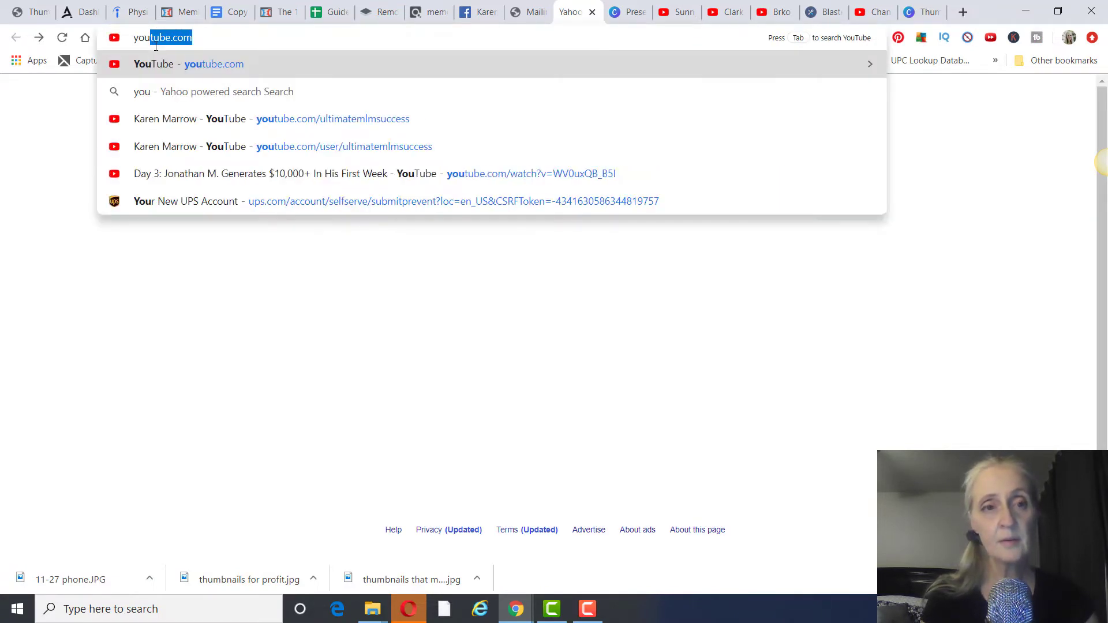
pyautogui.press('Down')
pyautogui.press('Down')
pyautogui.press('Return')
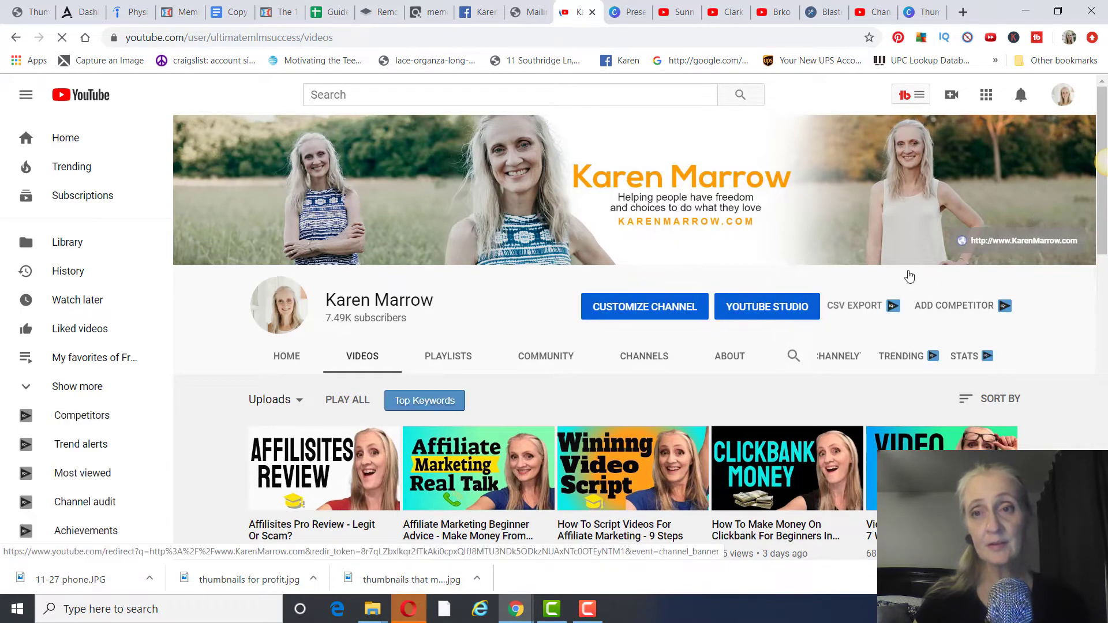
# Examine the channel's uploads from the newest back to those from two months ago, comparing their thumbnail styles.
pyautogui.scroll(-4, 921, 321)
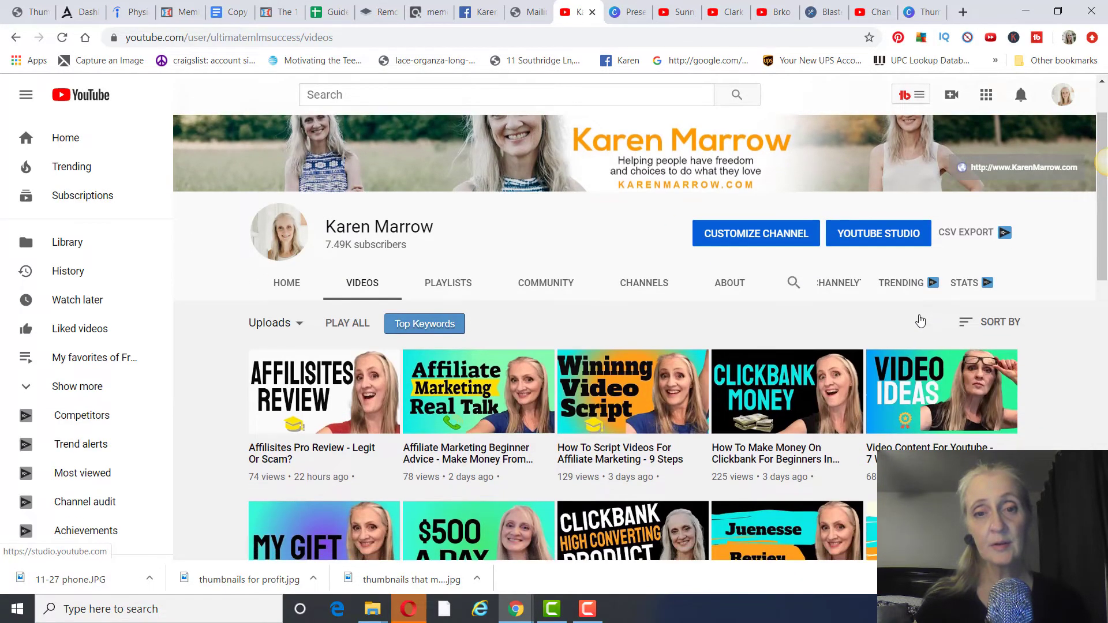
pyautogui.scroll(-10, 921, 317)
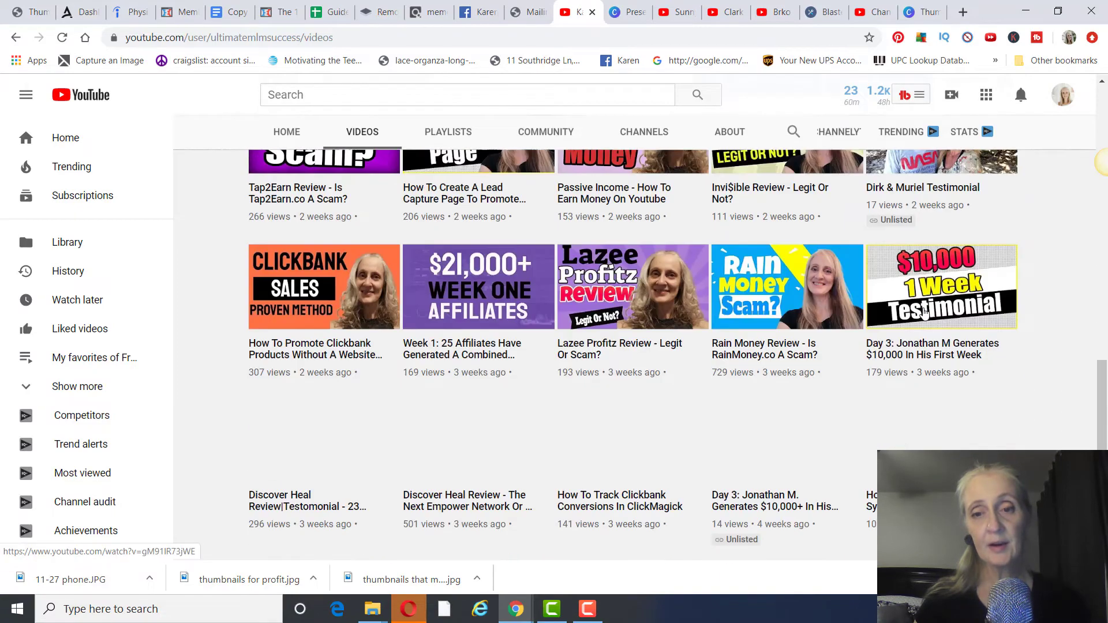
pyautogui.scroll(-1, 924, 311)
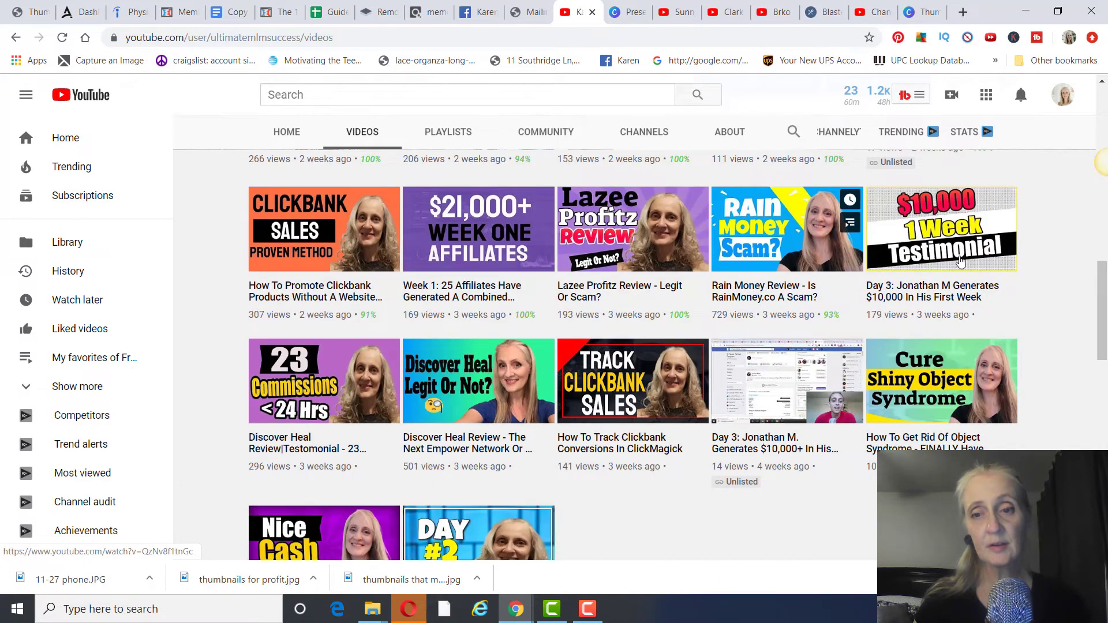
pyautogui.scroll(-2, 941, 273)
pyautogui.scroll(-6, 941, 273)
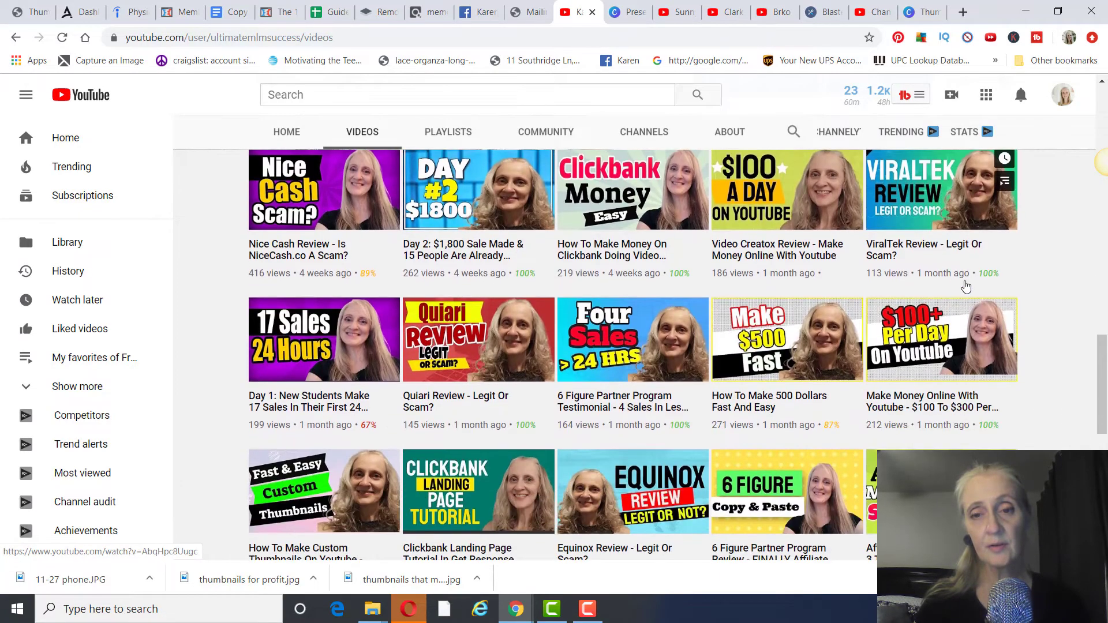
pyautogui.scroll(-2, 1001, 295)
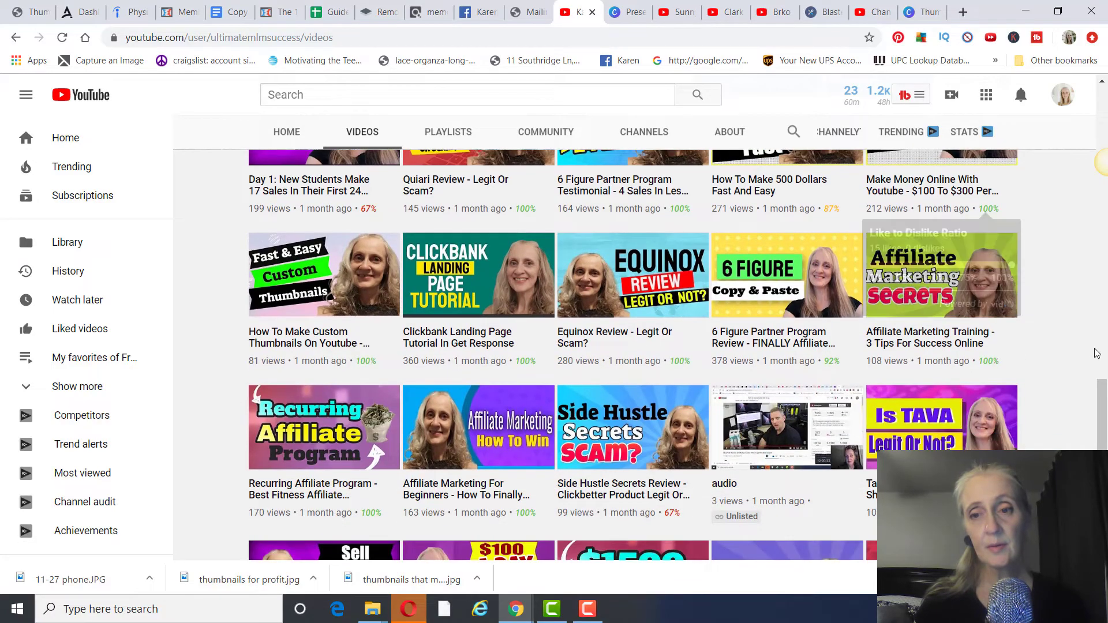
pyautogui.scroll(-11, 1076, 345)
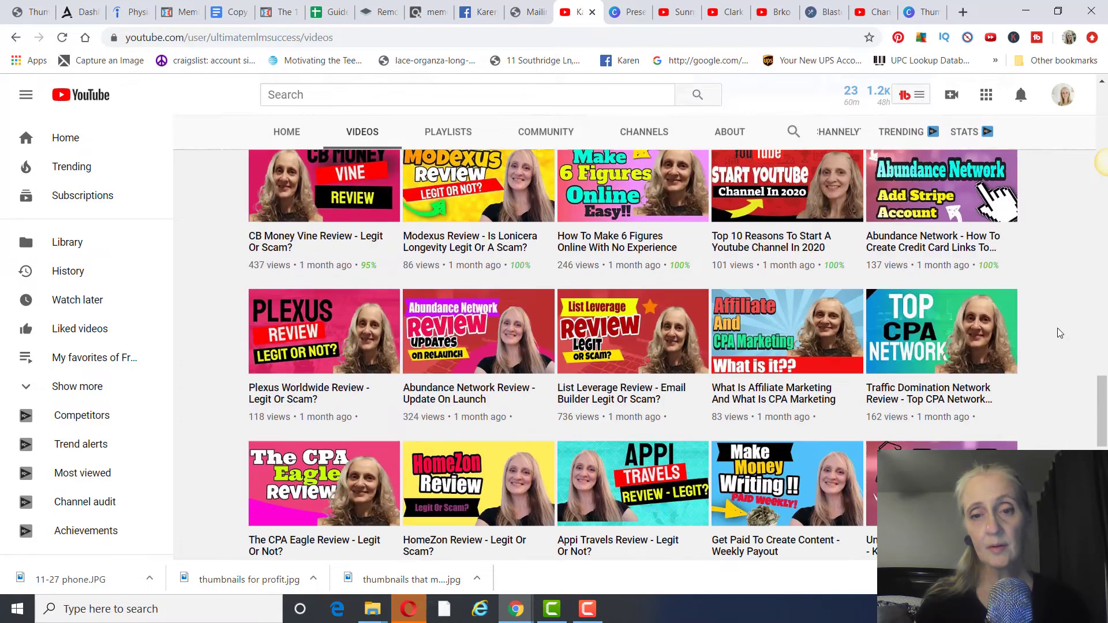
pyautogui.scroll(-6, 1059, 333)
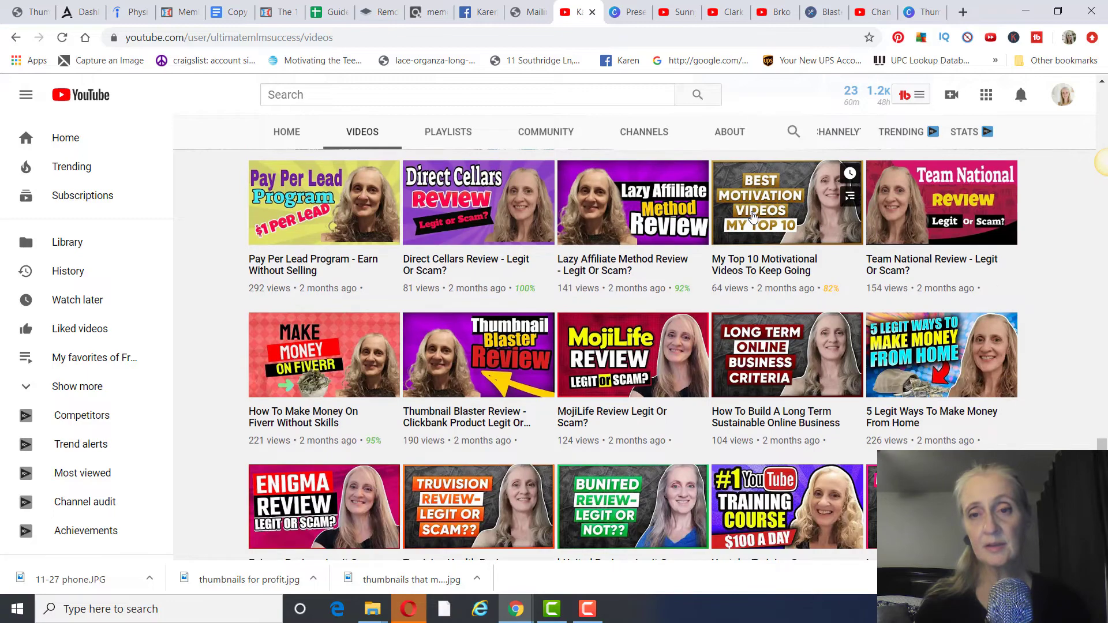
pyautogui.scroll(-4, 756, 271)
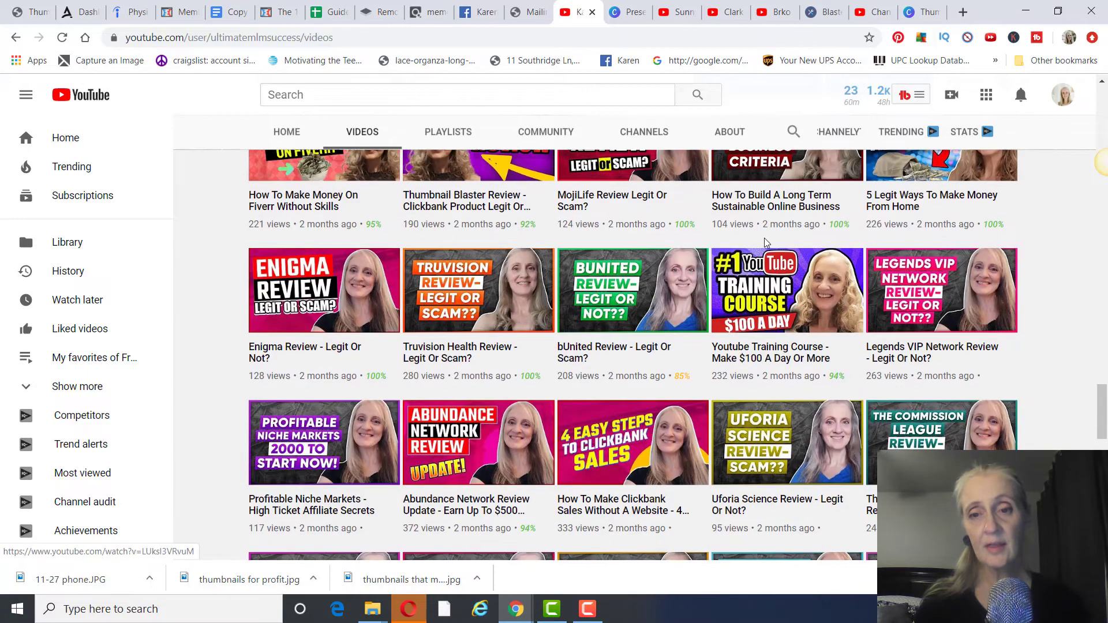
pyautogui.scroll(-1, 750, 297)
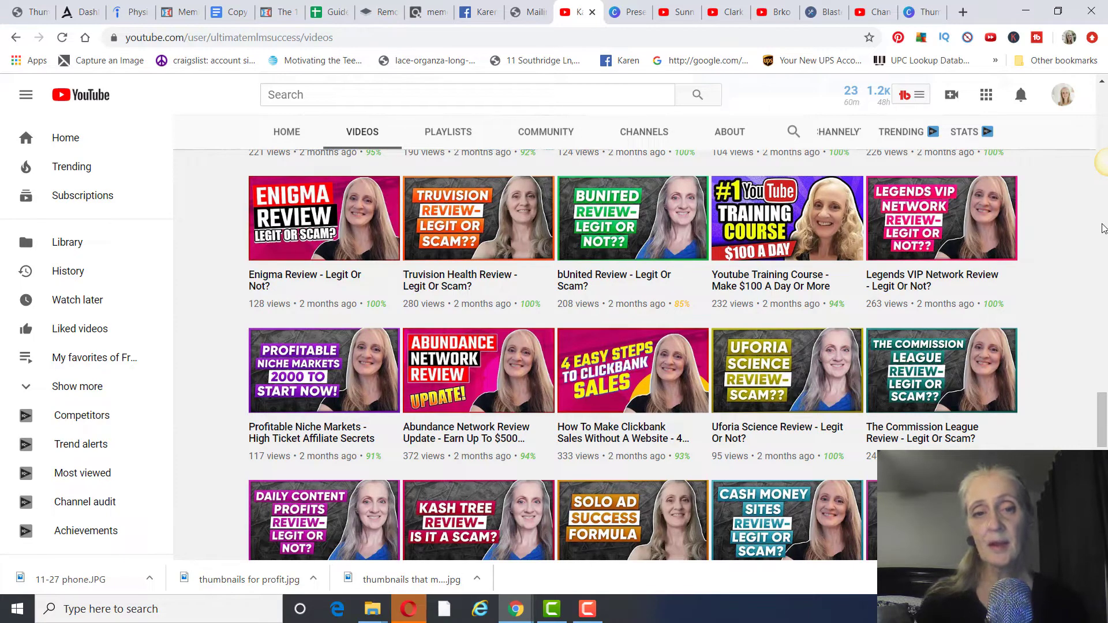
pyautogui.scroll(2, 917, 277)
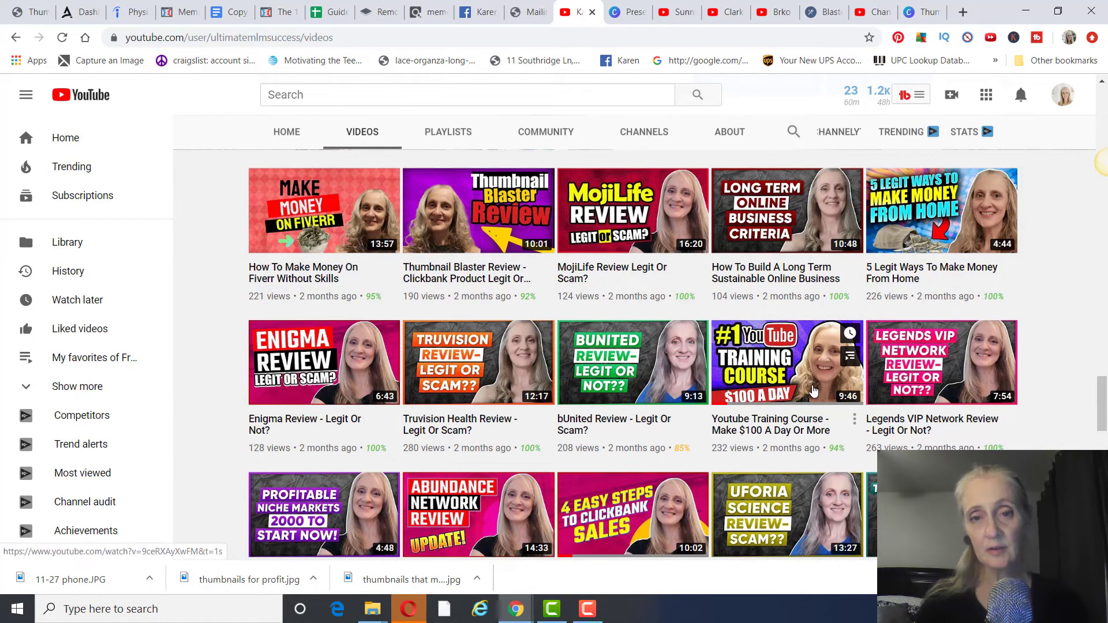
pyautogui.scroll(-3, 1106, 312)
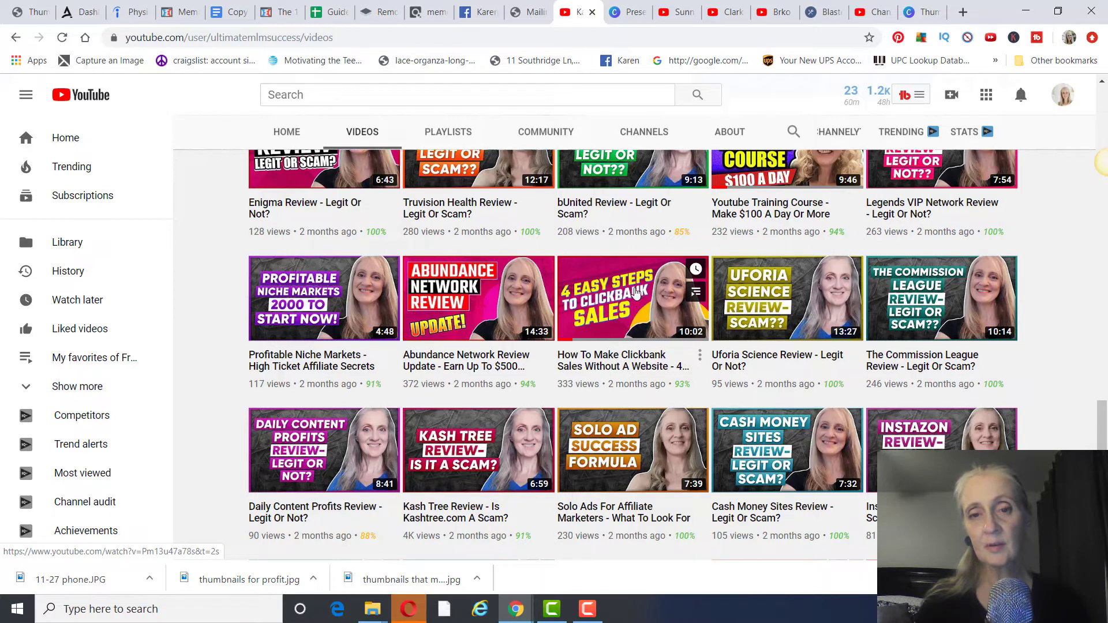
# Open the "How To Make Clickbank Sales Without A Website - 4 Easy Steps" video and view its Reach analytics in YouTube Studio.
pyautogui.click(607, 367)
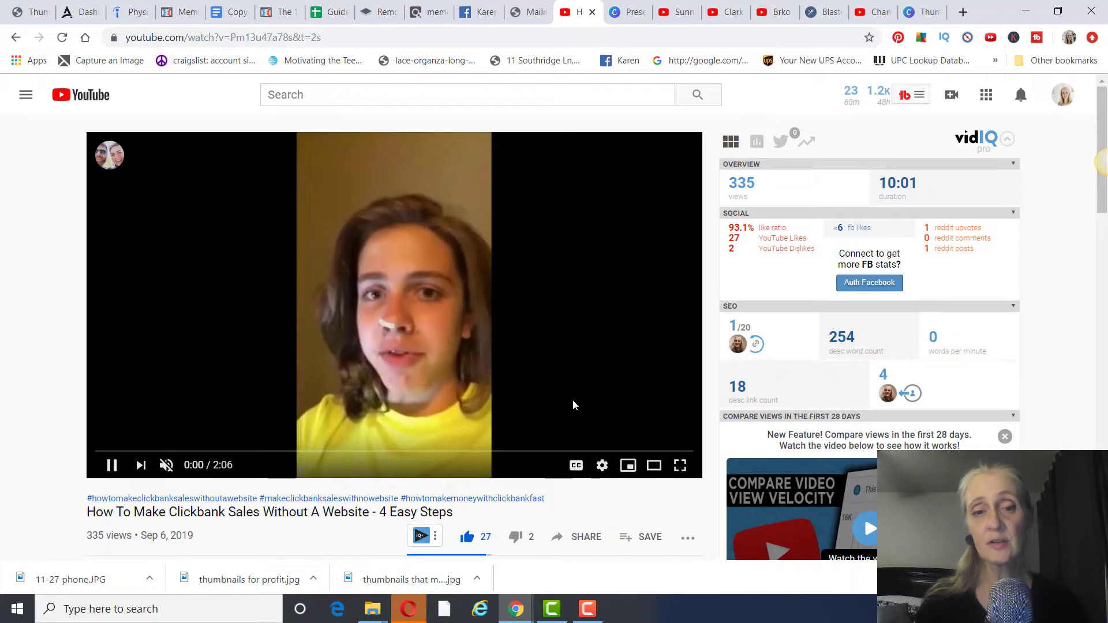
pyautogui.scroll(-2, 588, 430)
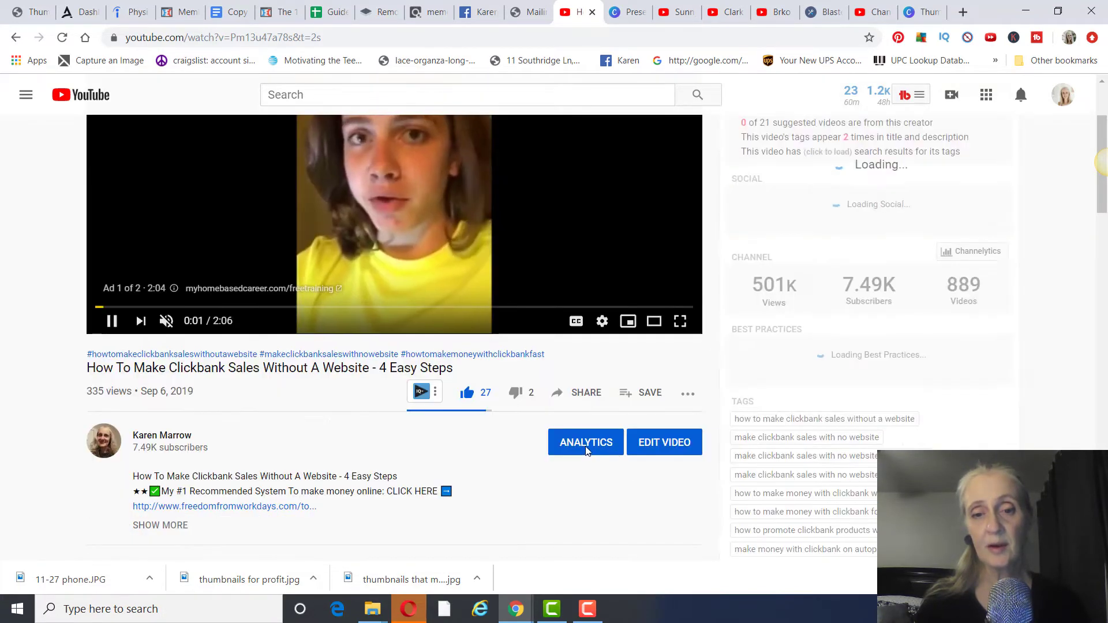
pyautogui.scroll(-1, 588, 444)
pyautogui.click(598, 377)
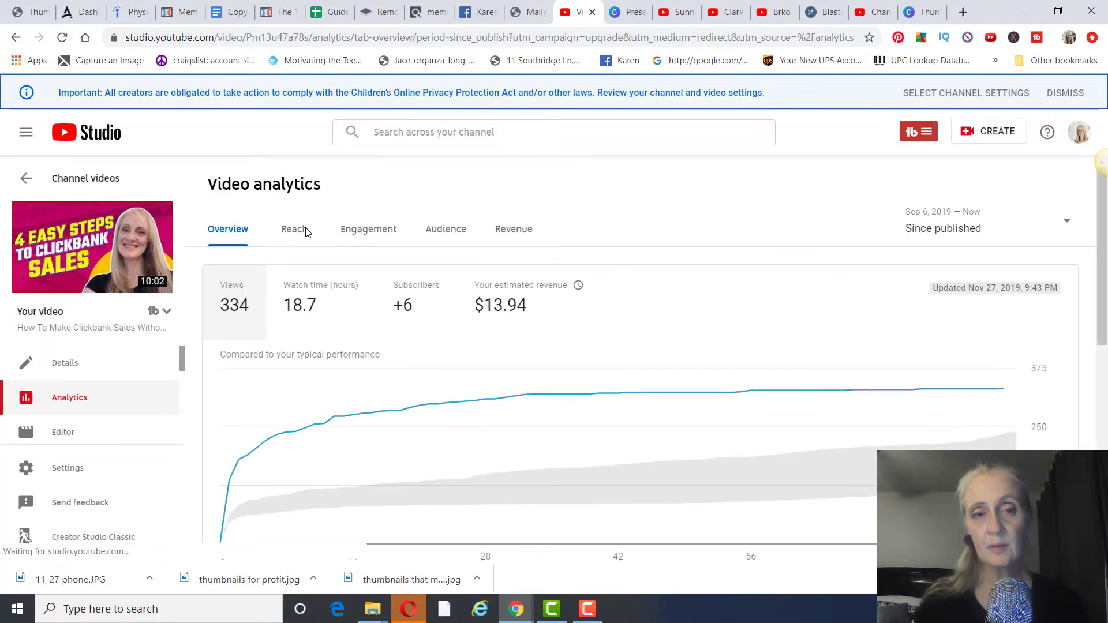
pyautogui.click(301, 231)
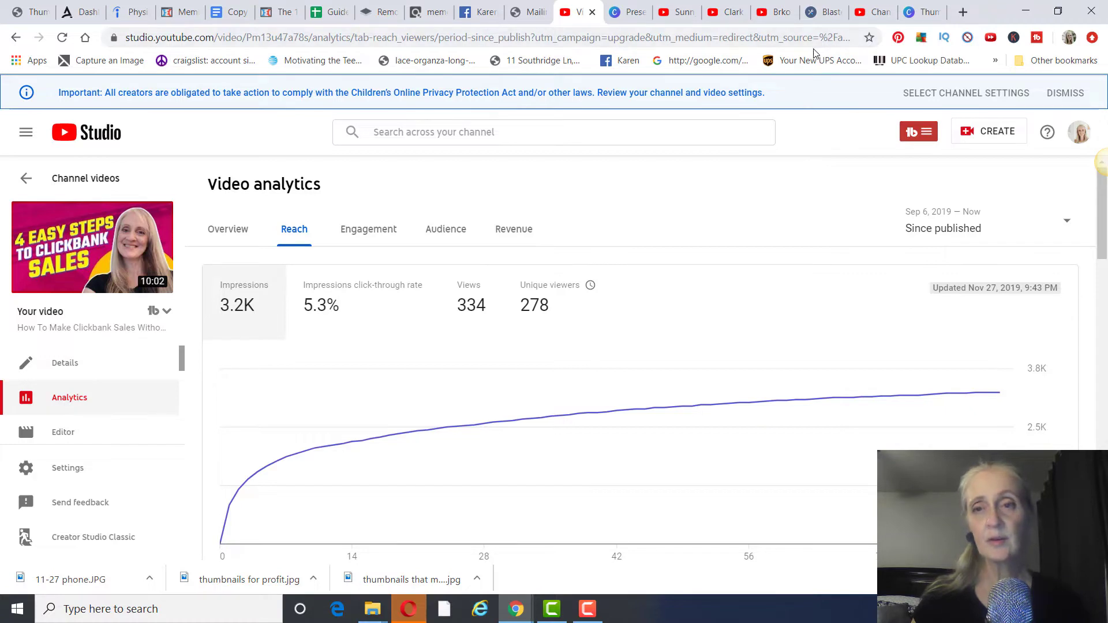
# Switch to Thumbnail Blaster and view the finished "Thumbnails That Make Money" design and its save and publish options.
pyautogui.click(826, 17)
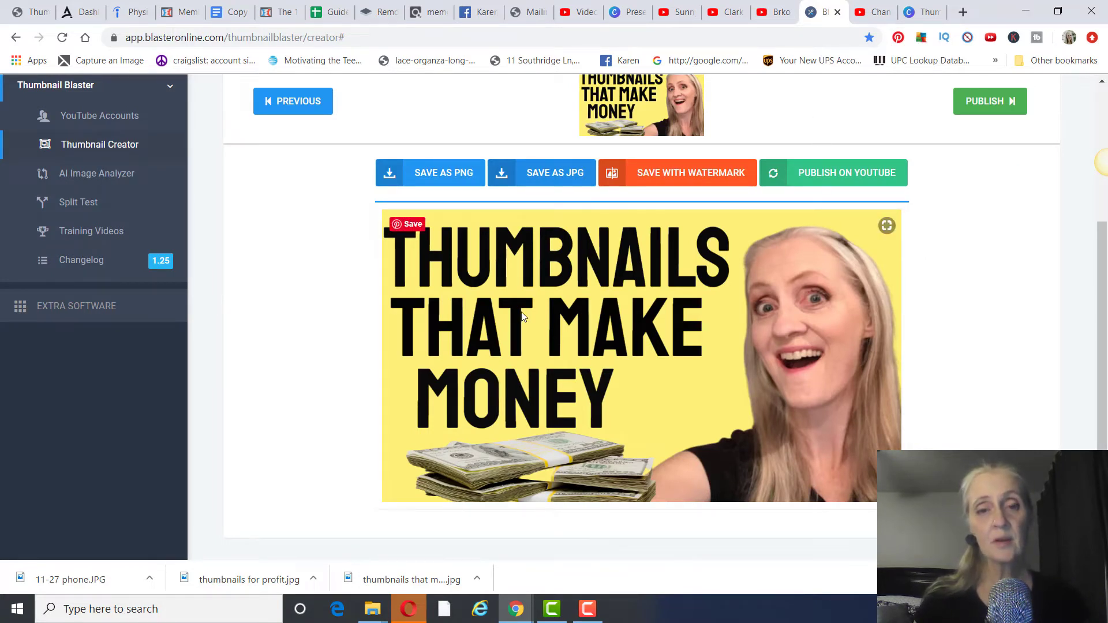
pyautogui.scroll(-1, 785, 329)
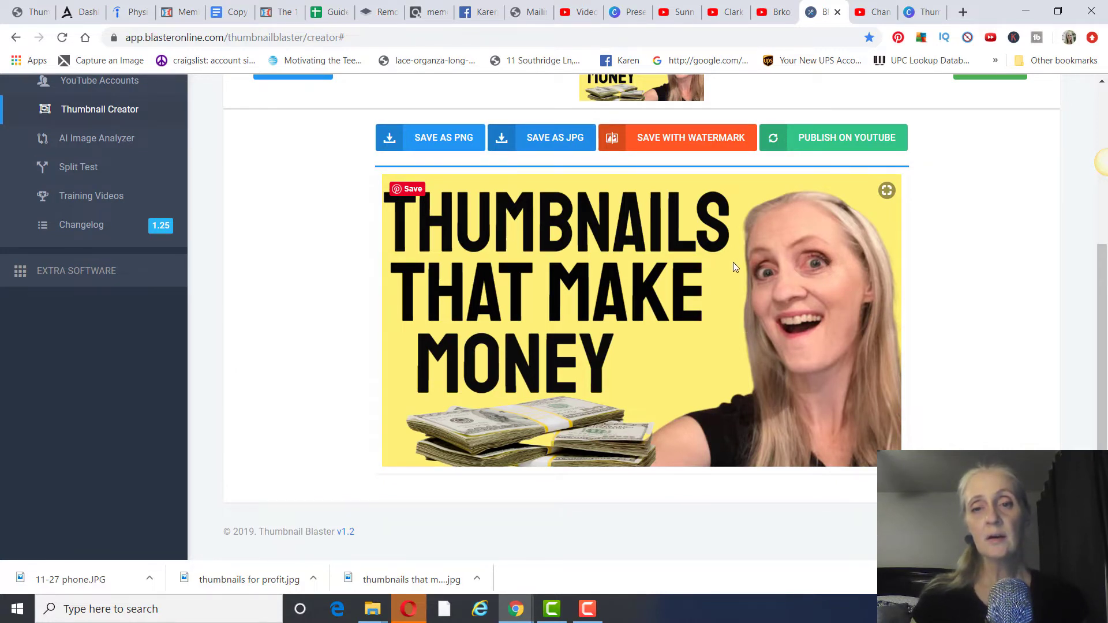
pyautogui.scroll(1, 976, 239)
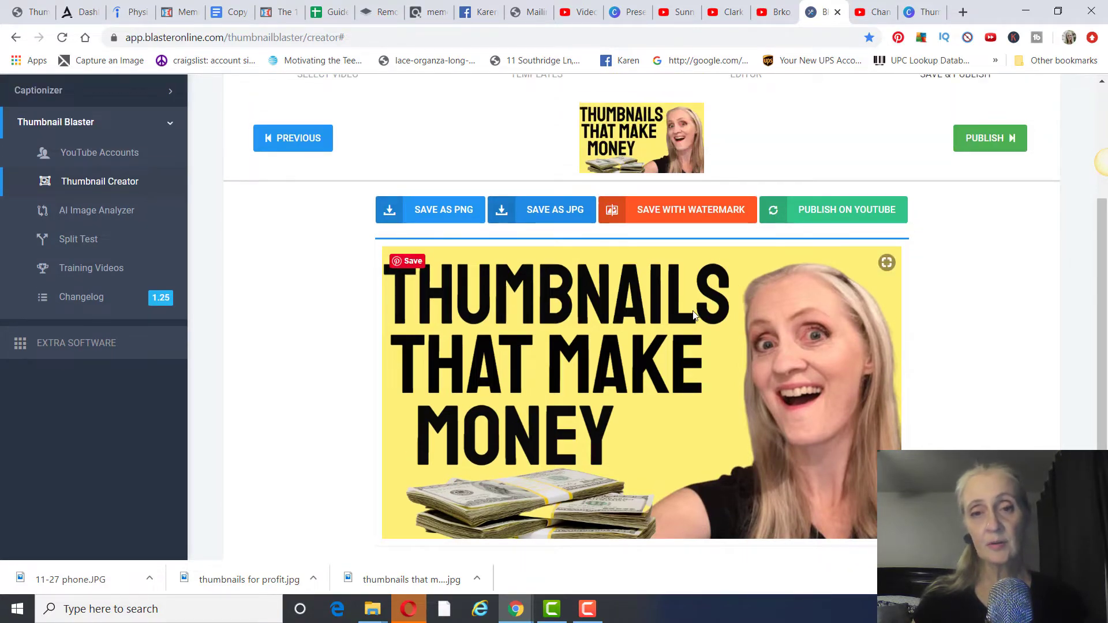
pyautogui.scroll(3, 195, 376)
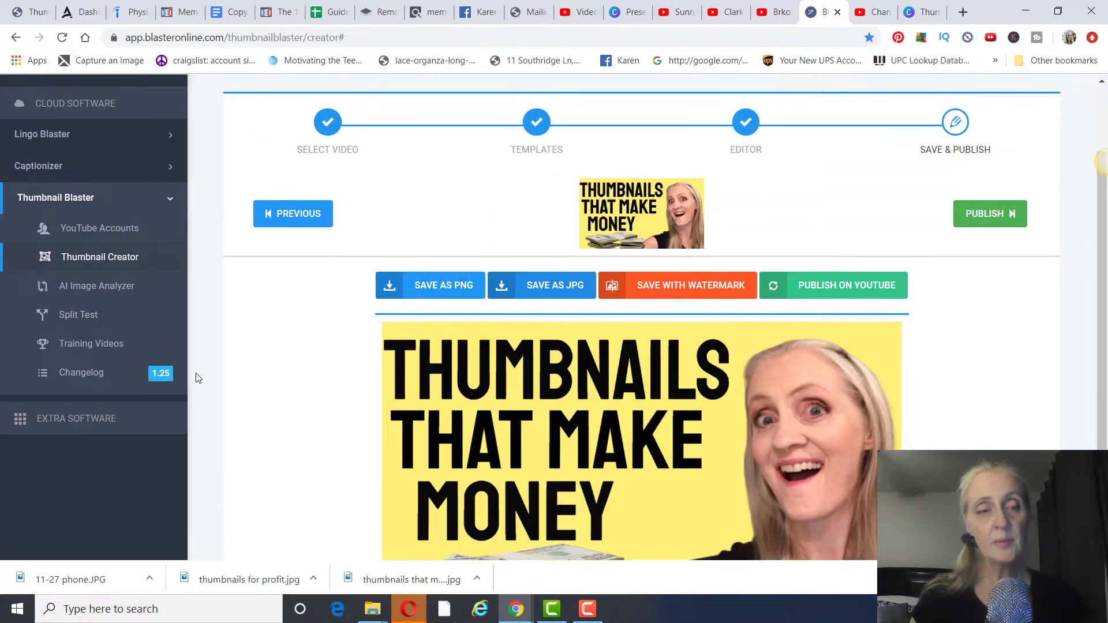
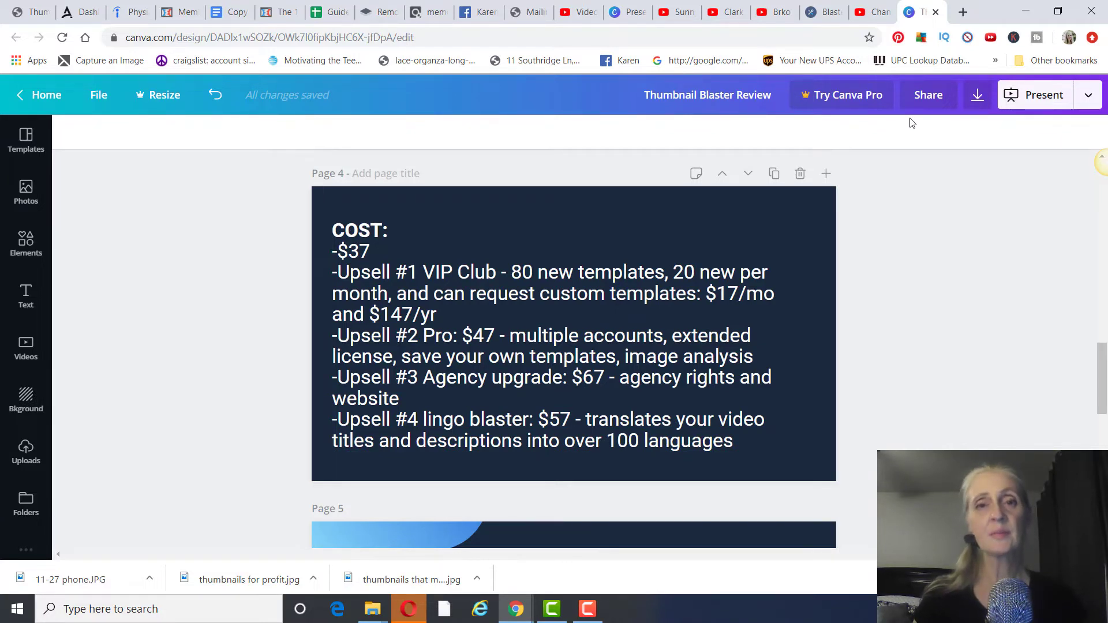
# Restart the Thumbnail Creator in Thumbnail Blaster, check the cost slide in Canva meanwhile, and dismiss the creator's training video.
pyautogui.click(825, 12)
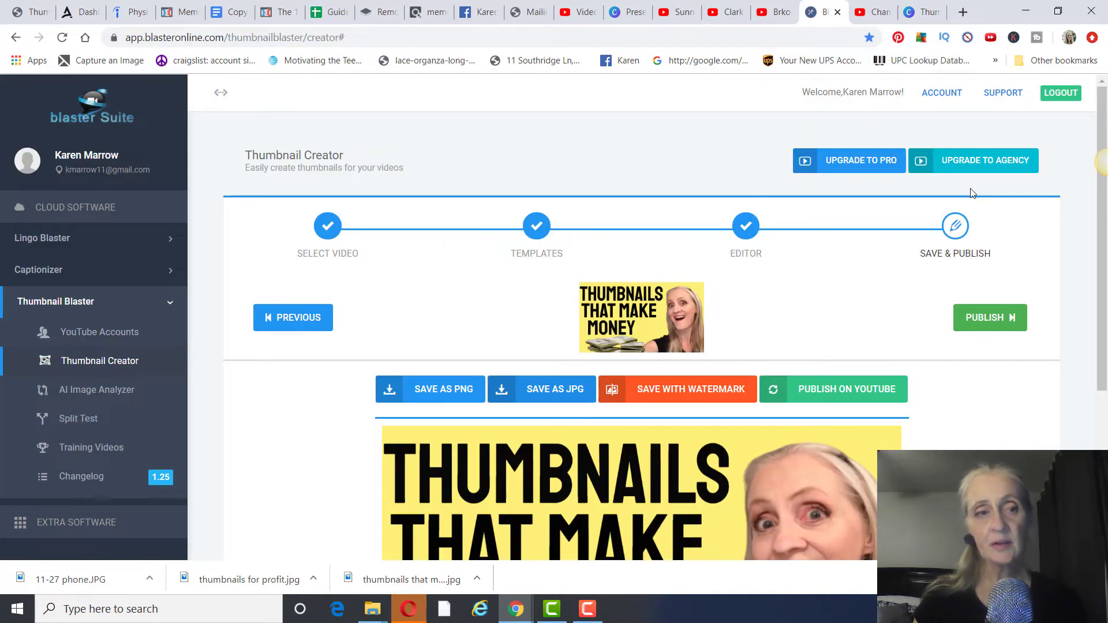
pyautogui.scroll(-1, 519, 256)
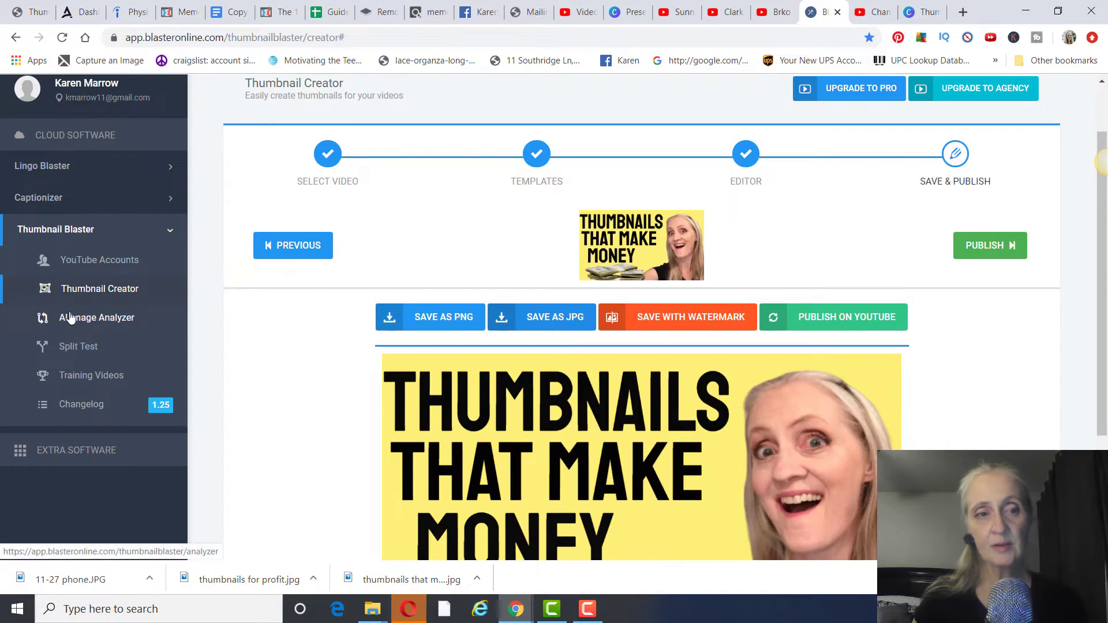
pyautogui.click(68, 288)
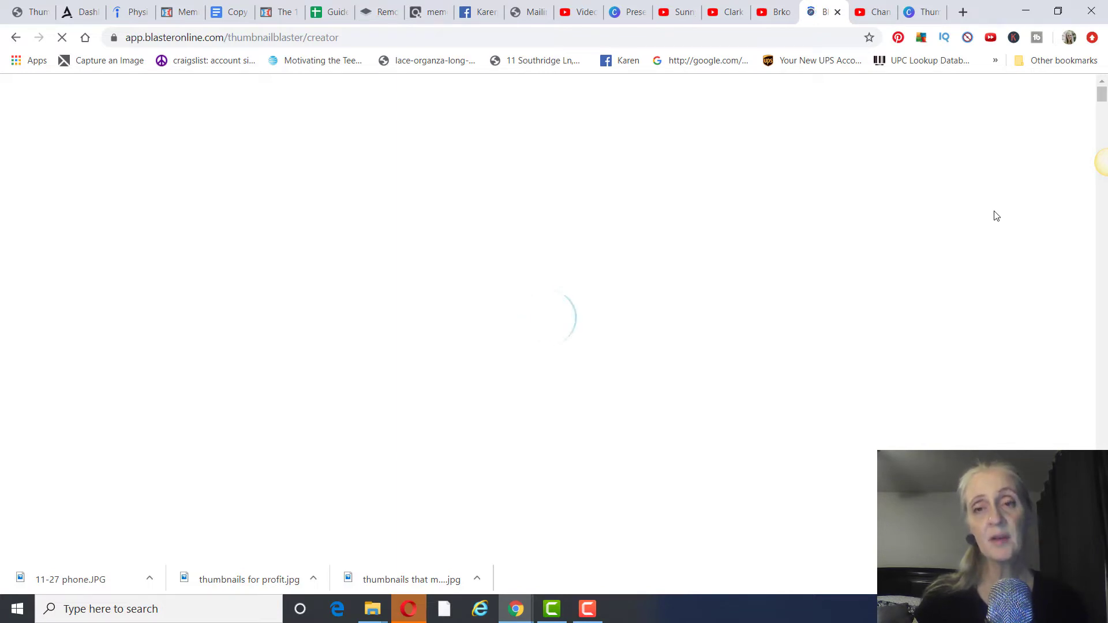
pyautogui.click(923, 12)
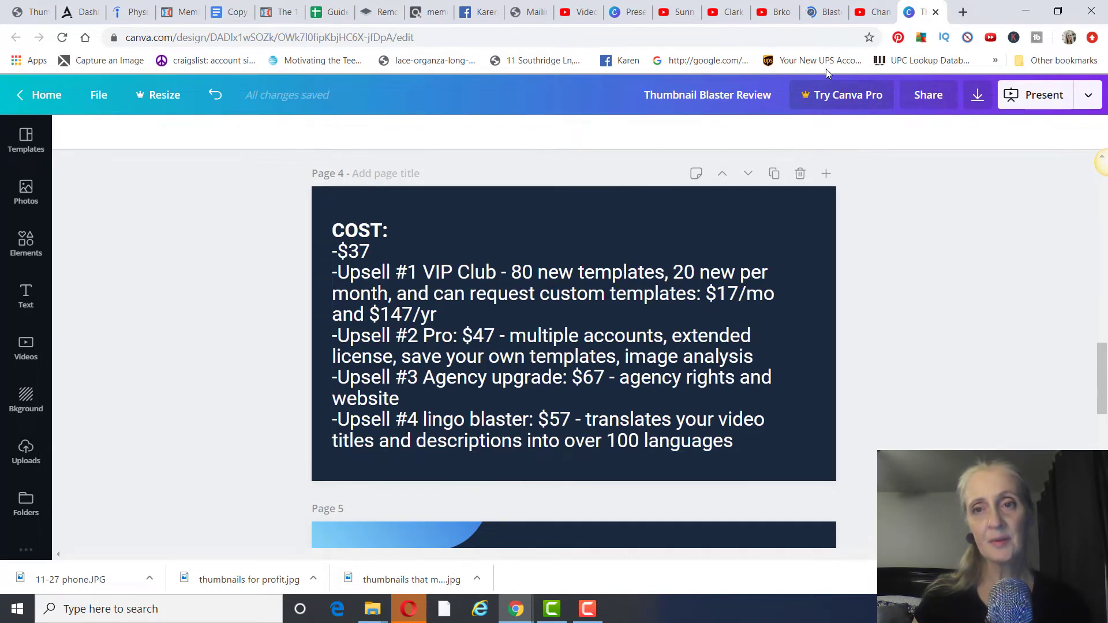
pyautogui.click(831, 14)
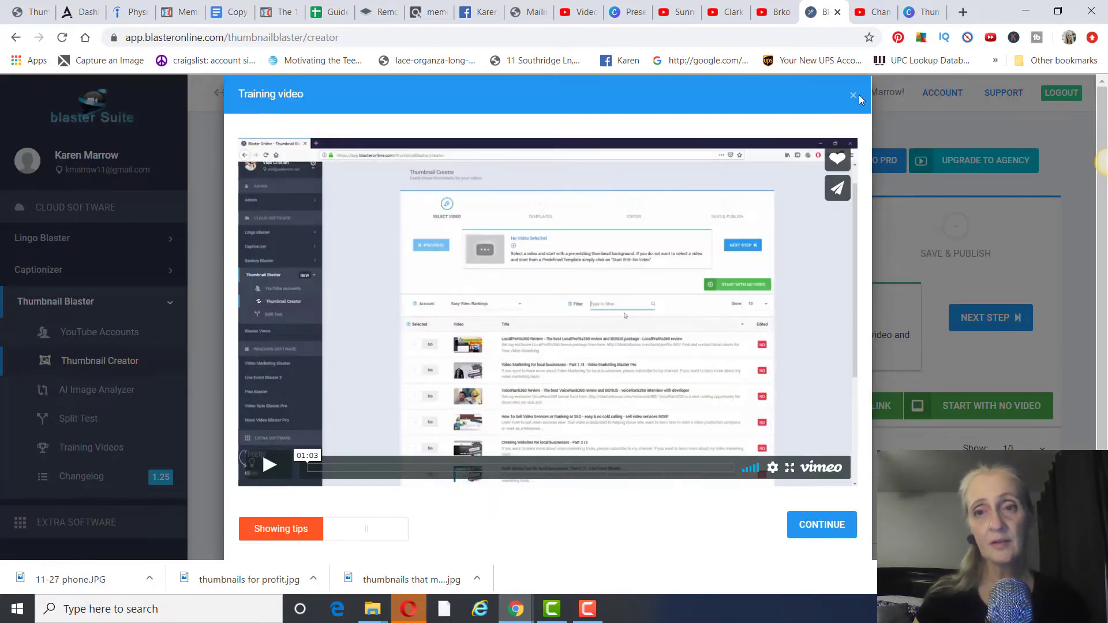
pyautogui.click(854, 96)
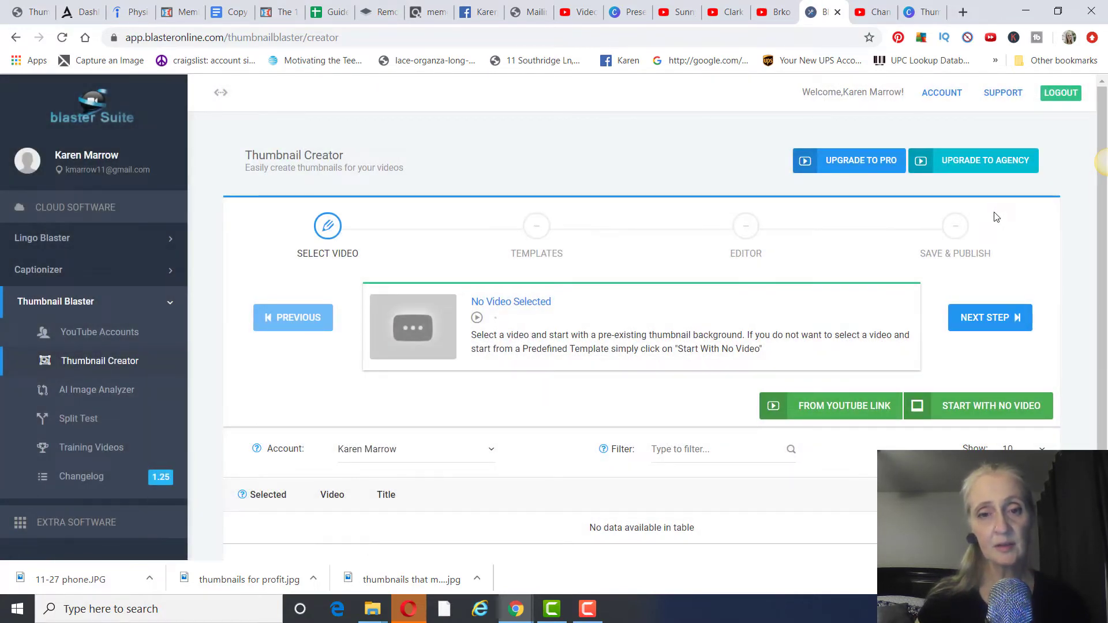
# Start a new thumbnail with no video and dismiss the training video to reach the template list.
pyautogui.scroll(-1, 1014, 215)
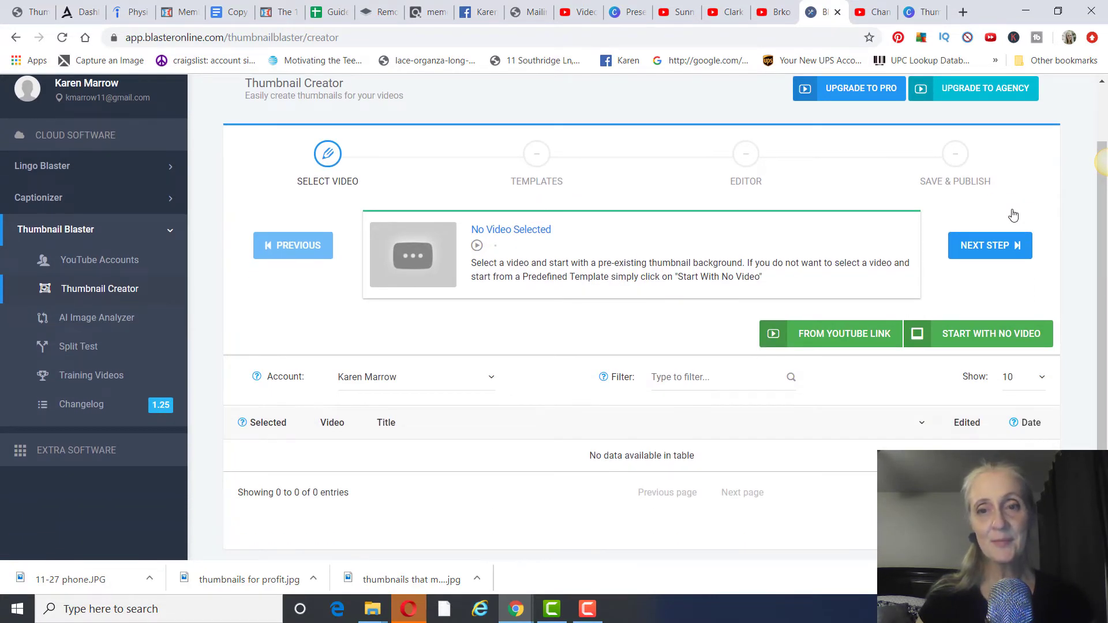
pyautogui.scroll(-1, 1013, 216)
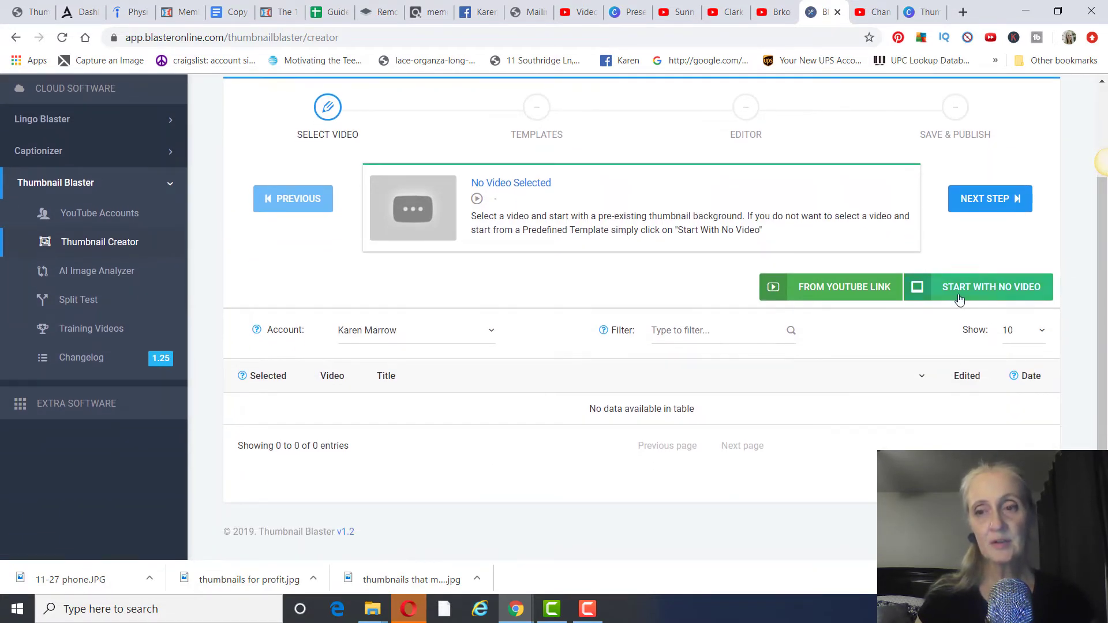
pyautogui.click(983, 295)
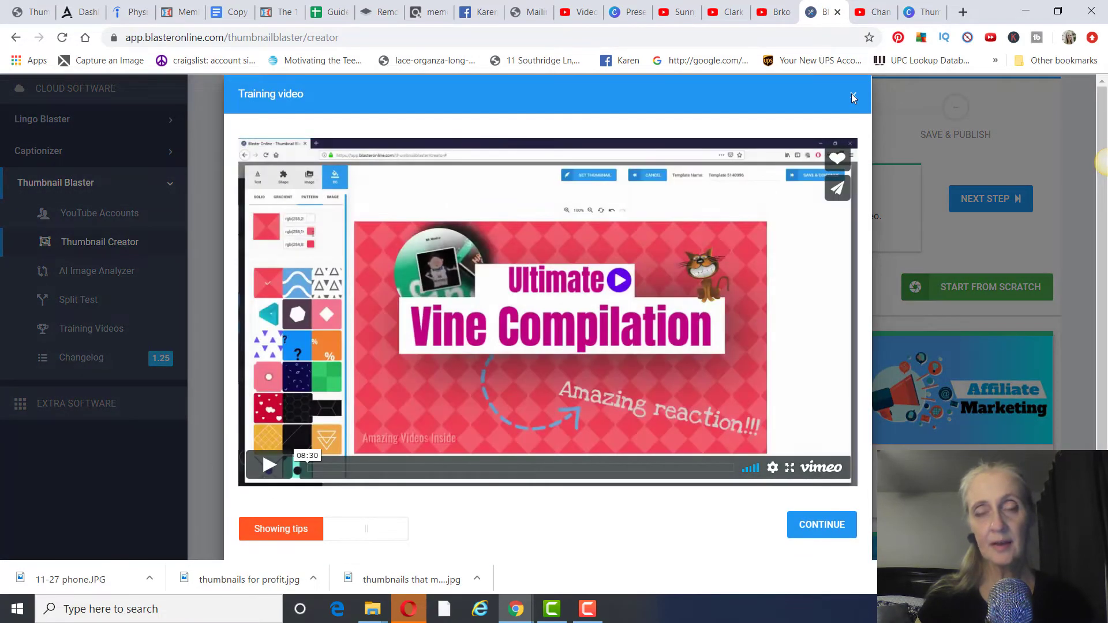
pyautogui.click(852, 95)
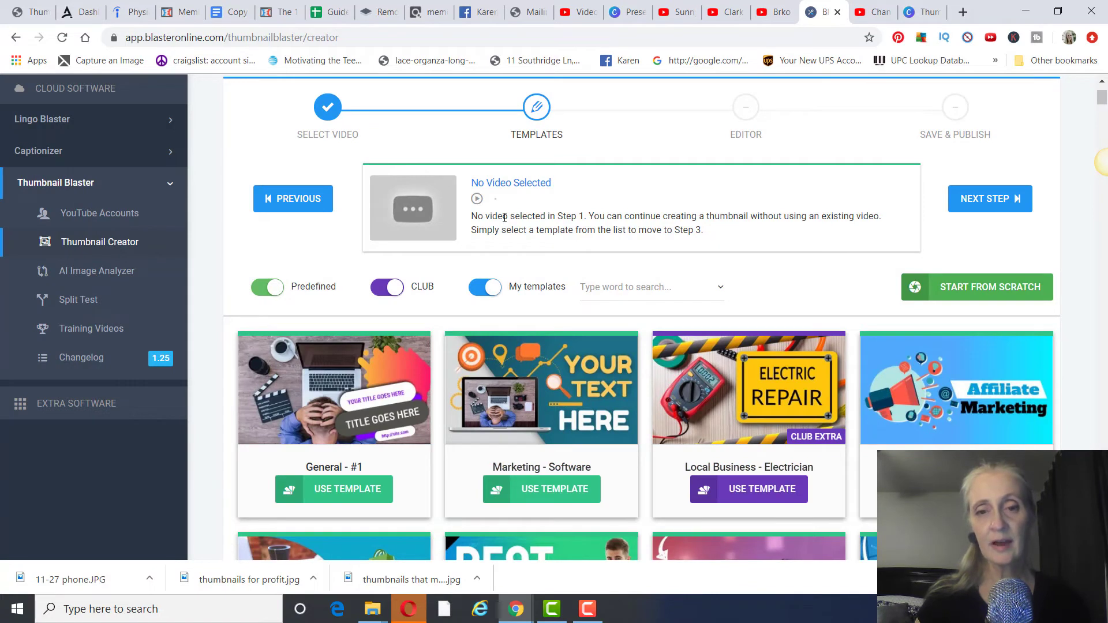
# Hide the CLUB templates and browse the remaining thumbnail templates.
pyautogui.click(386, 296)
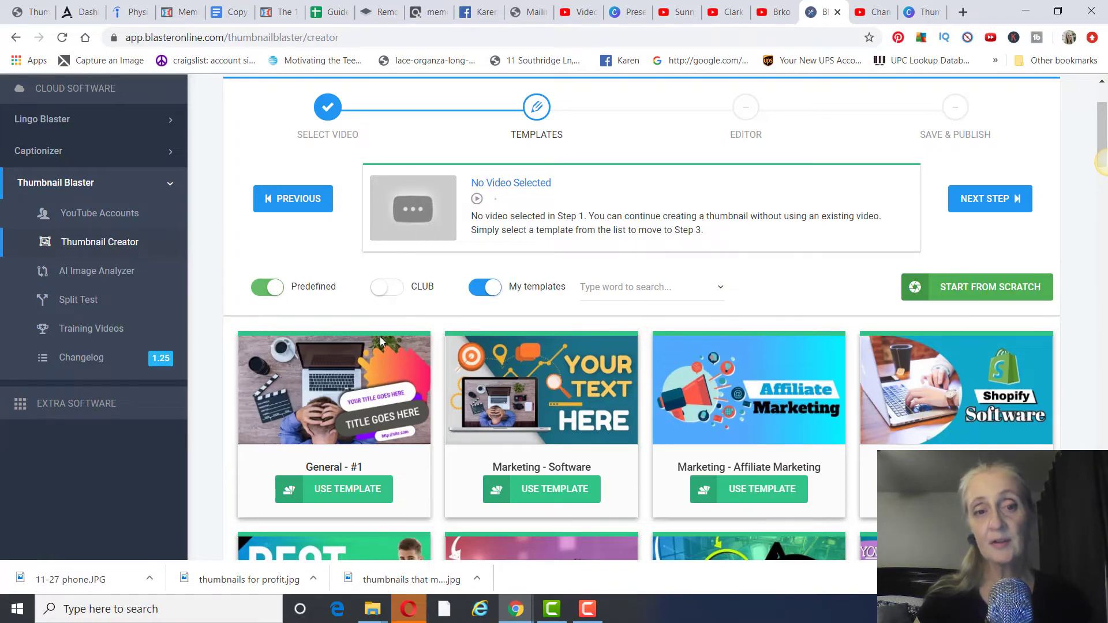
pyautogui.scroll(-2, 380, 337)
pyautogui.scroll(-20, 930, 347)
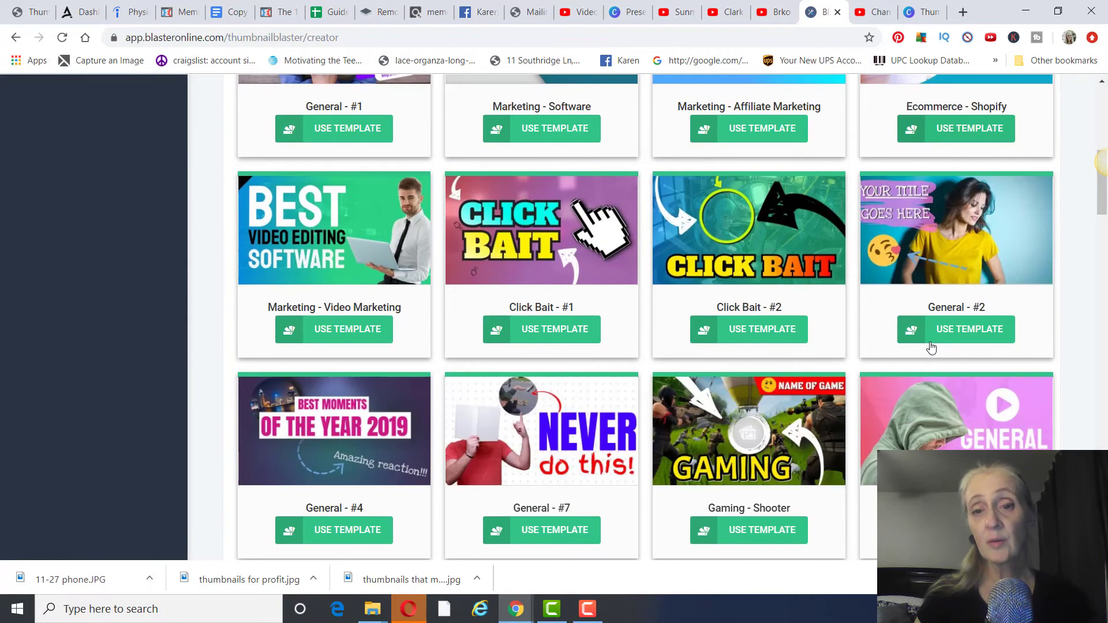
pyautogui.scroll(-20, 931, 347)
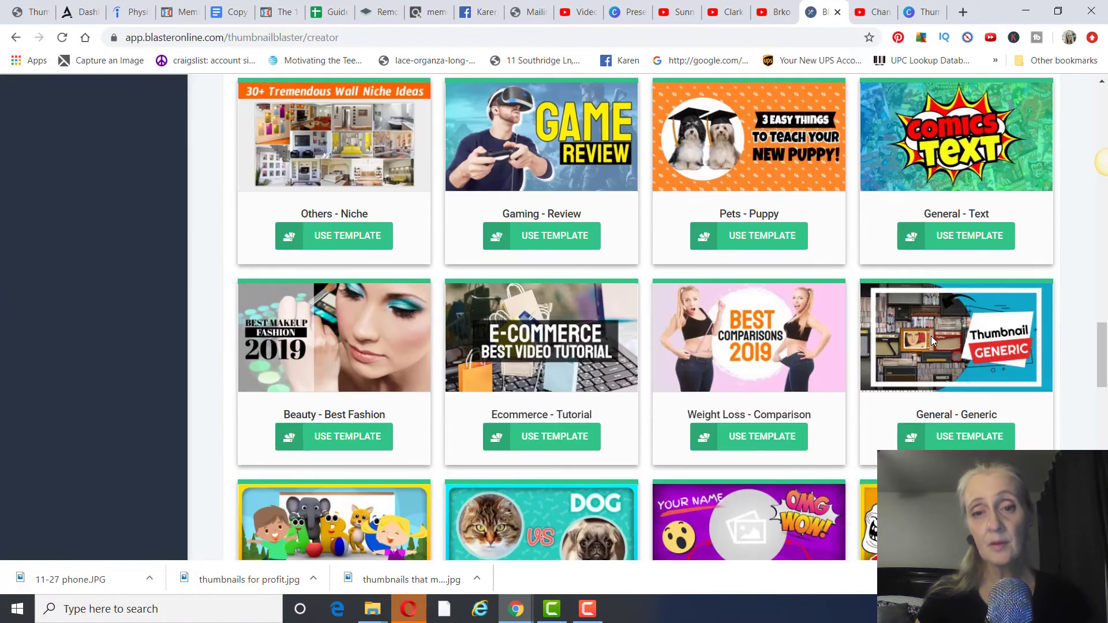
# Start a thumbnail from the Marketing - Video Marketing template and dismiss the editor's training video.
pyautogui.scroll(20, 933, 341)
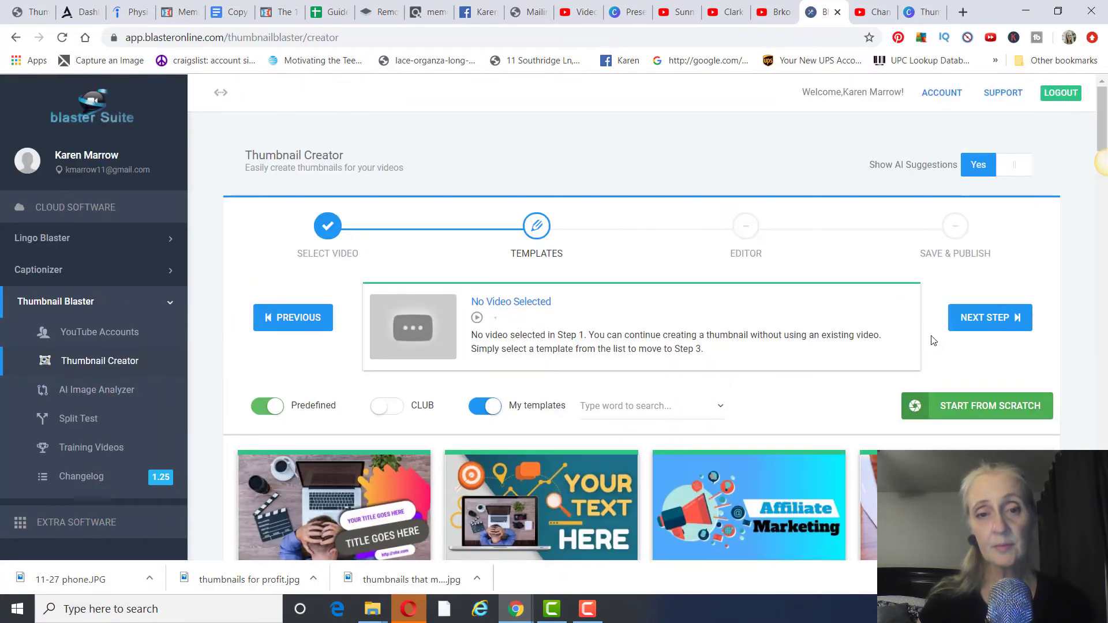
pyautogui.scroll(-3, 933, 341)
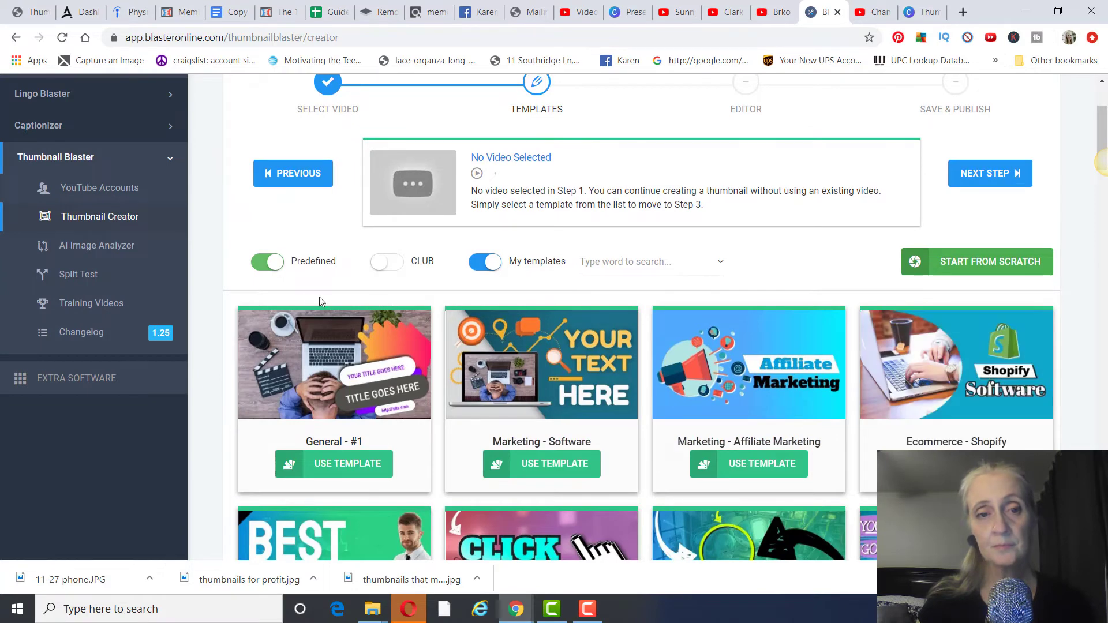
pyautogui.scroll(-5, 295, 277)
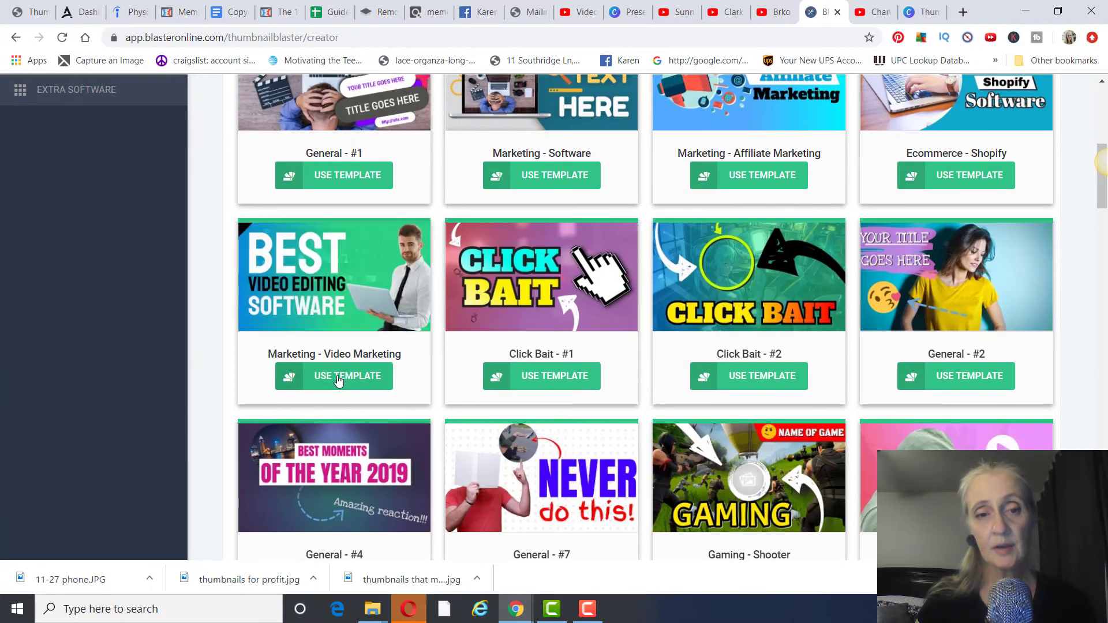
pyautogui.click(503, 182)
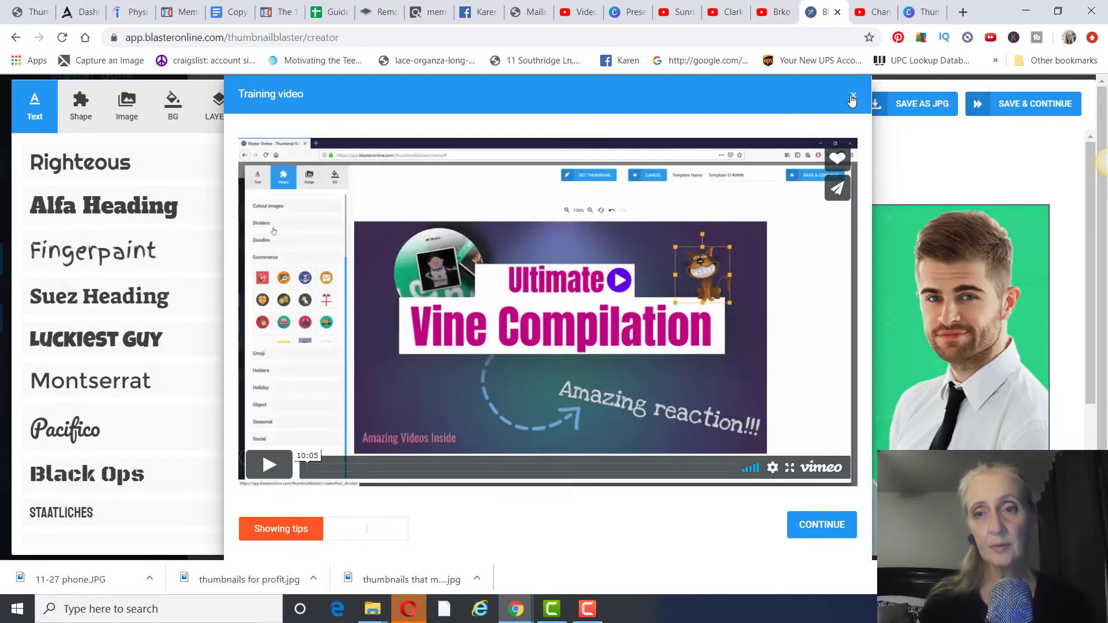
pyautogui.click(852, 97)
# Delete the picture of the man with the laptop from the template and show the image upload options.
pyautogui.scroll(-3, 839, 180)
pyautogui.scroll(2, 828, 181)
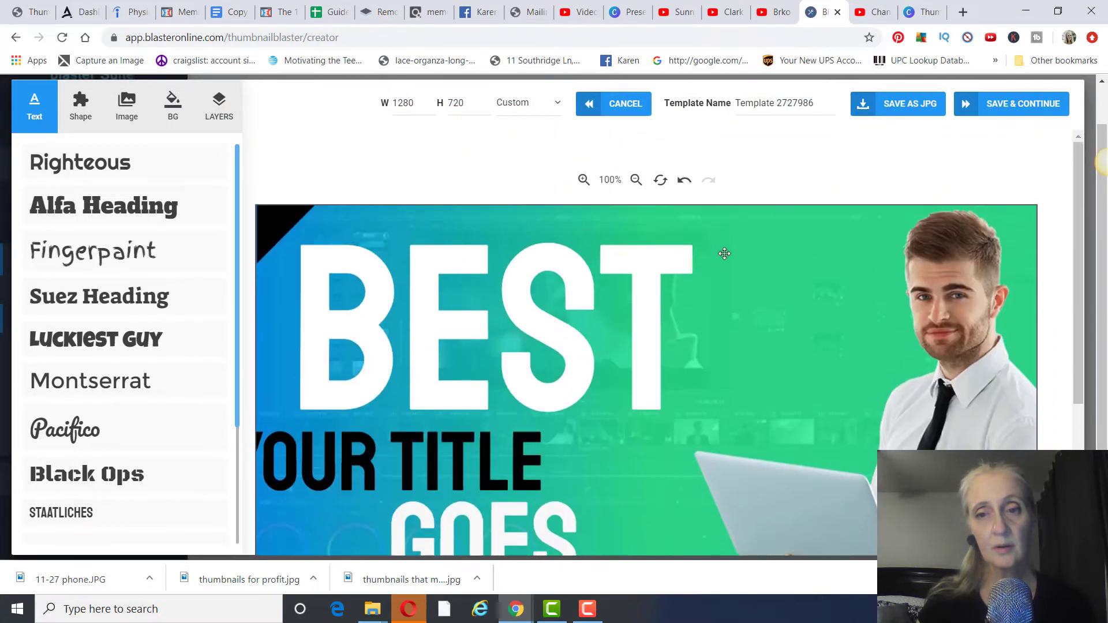
pyautogui.click(948, 281)
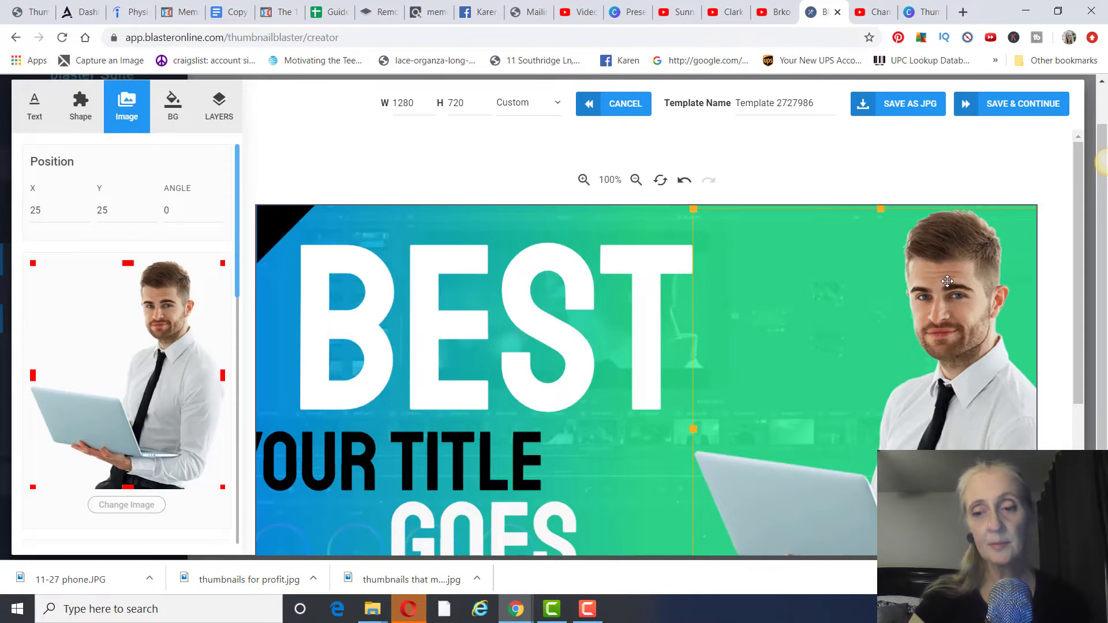
pyautogui.press('Delete')
pyautogui.click(127, 106)
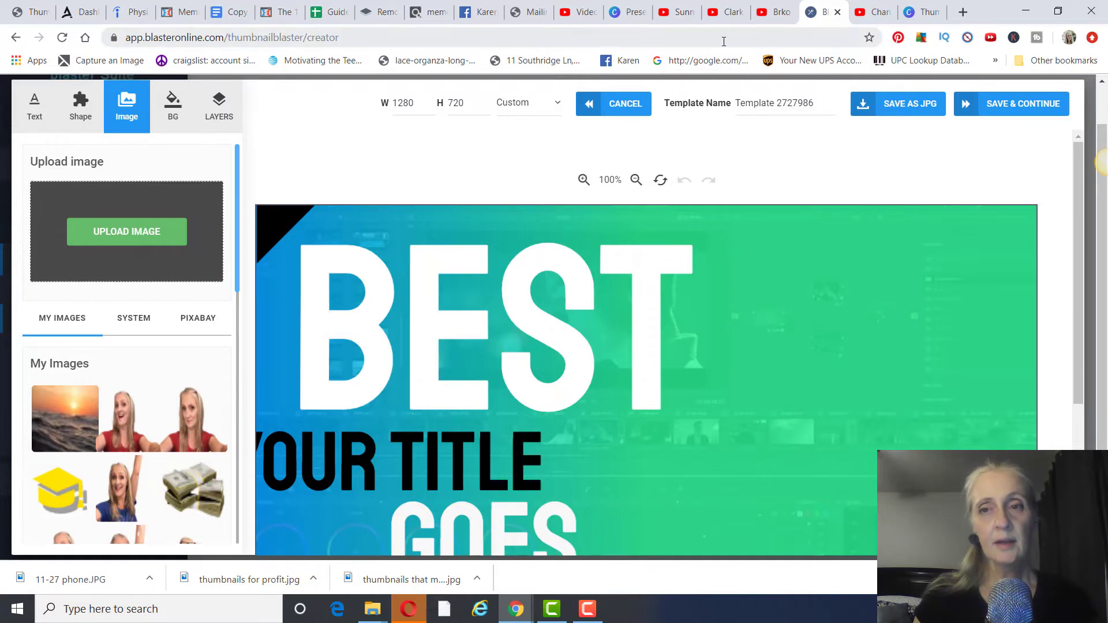
# Go to the remove.bg website in a new browser tab.
pyautogui.click(962, 12)
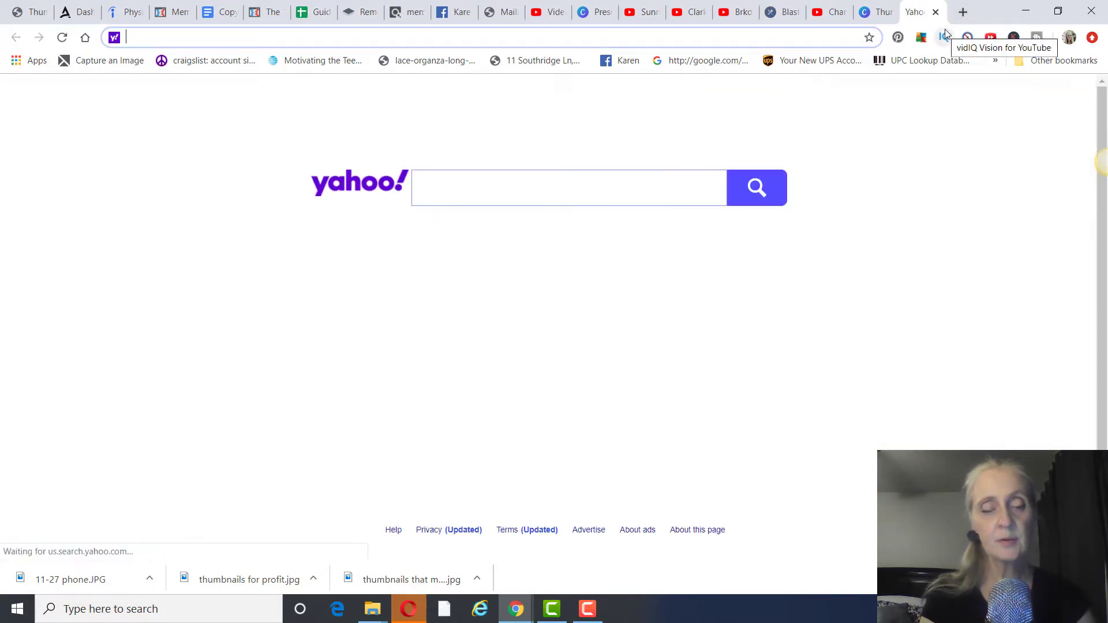
pyautogui.write('ba')
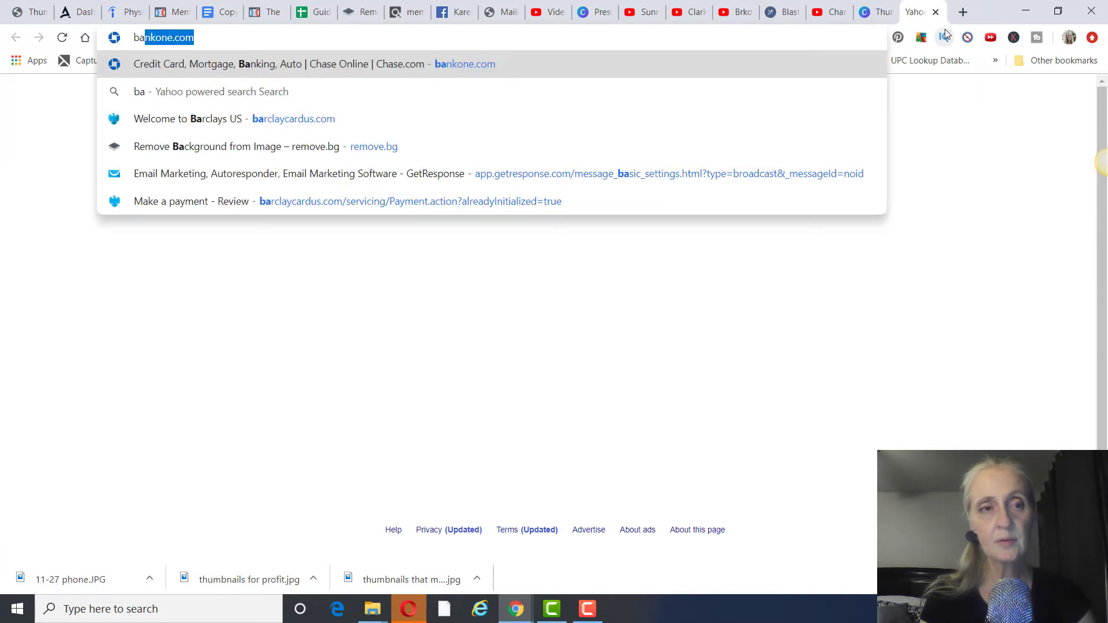
pyautogui.press('BackSpace')
pyautogui.press('BackSpace')
pyautogui.press('Escape')
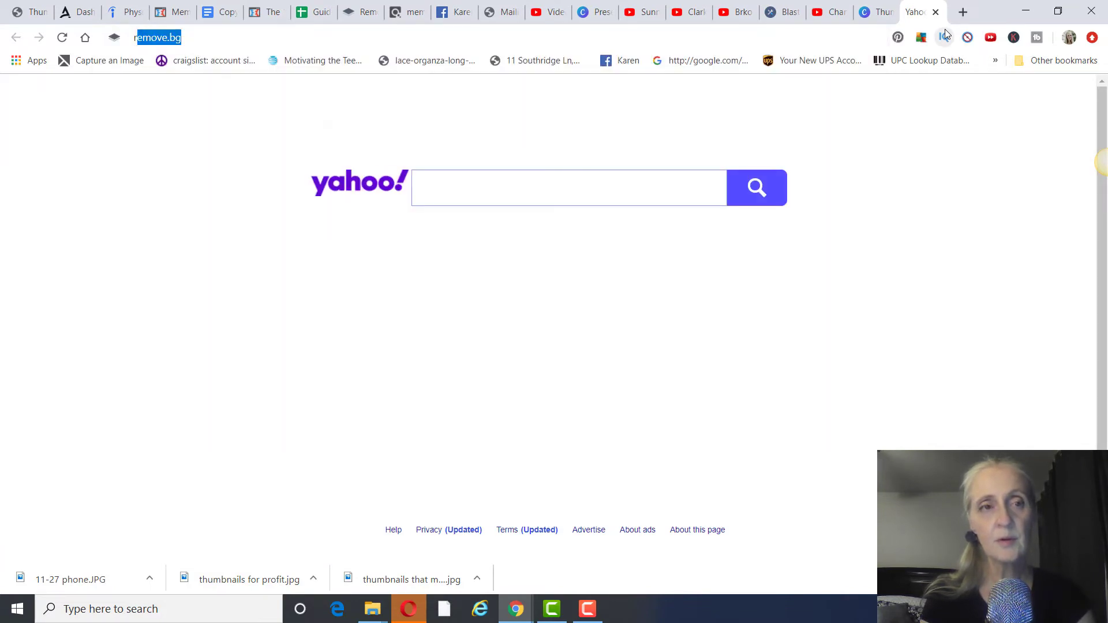
pyautogui.write('re')
pyautogui.press('Return')
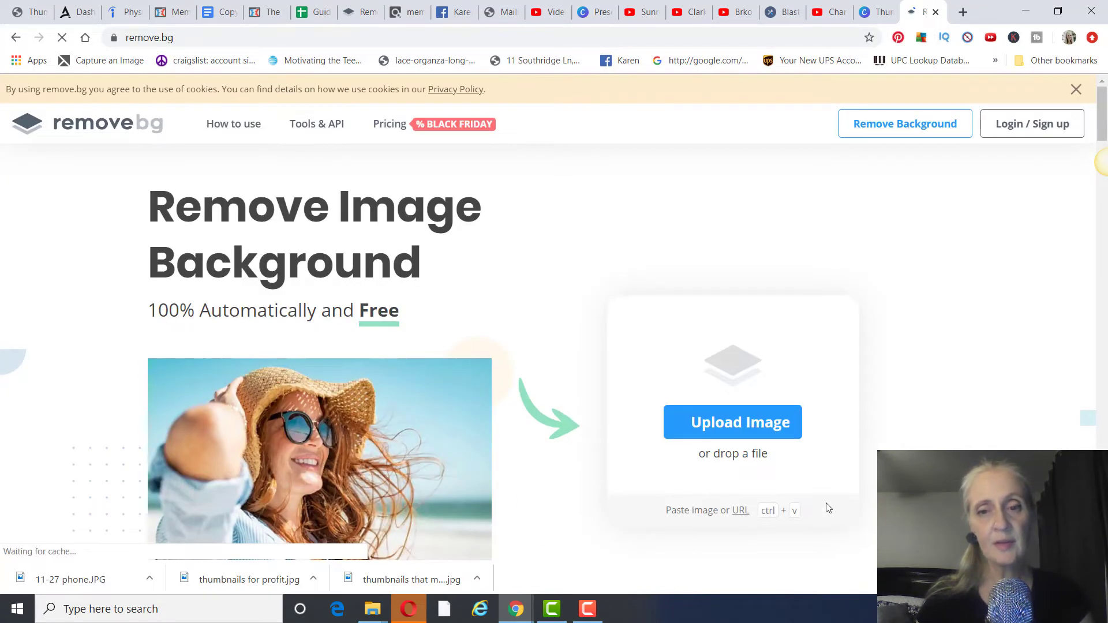
# Upload 11-27 phone.JPG for background removal and save the cutout as the PNG 11-27_phone-removebg-preview in Downloads.
pyautogui.click(751, 431)
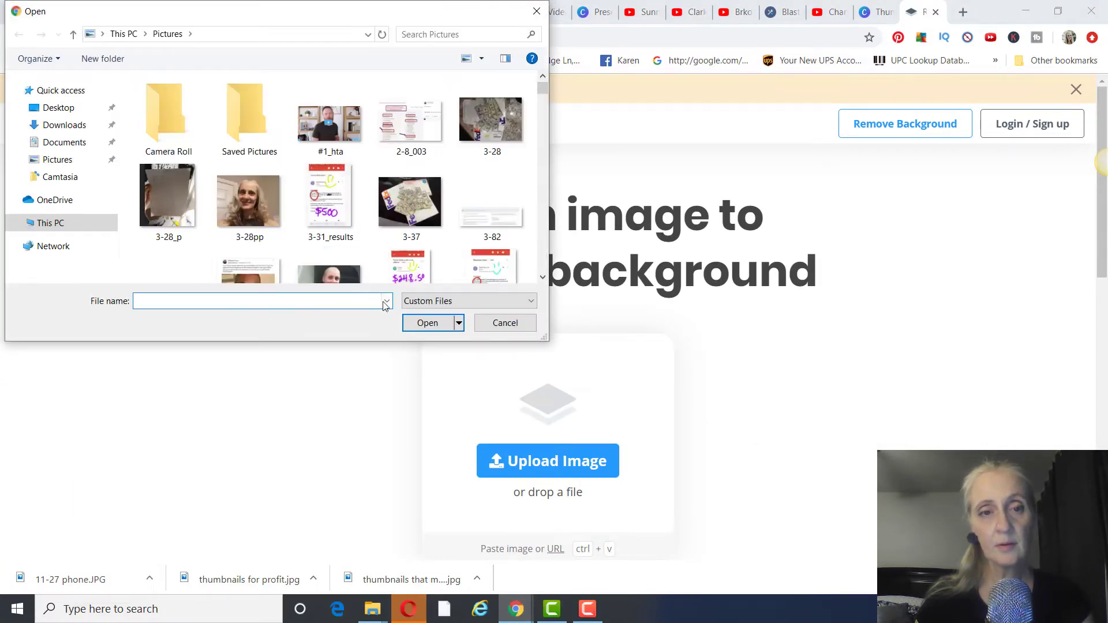
pyautogui.click(386, 303)
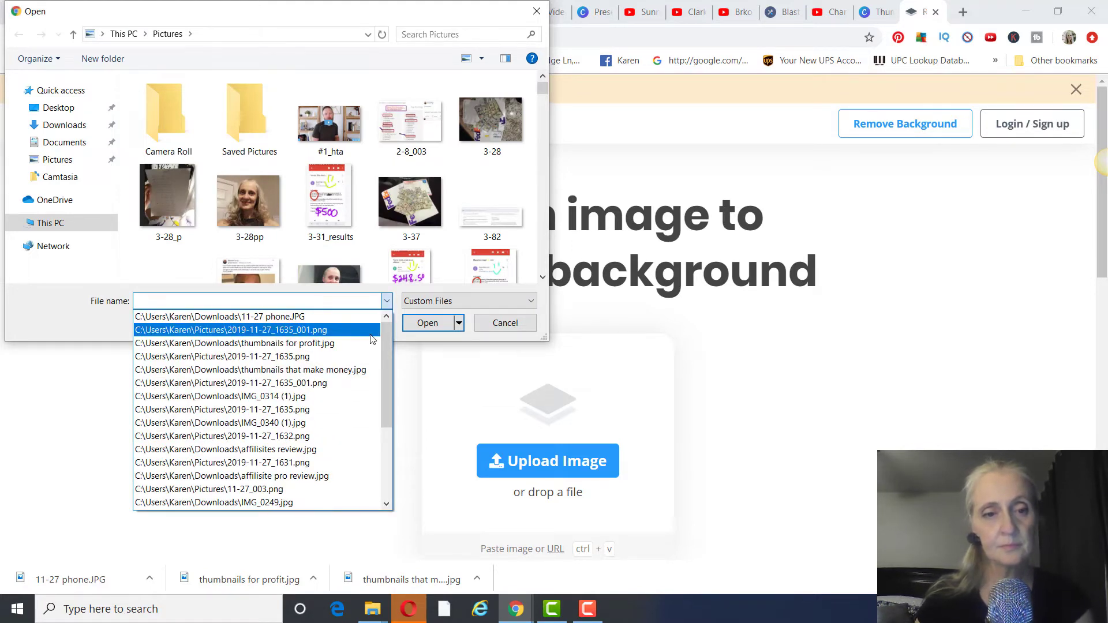
pyautogui.click(358, 317)
pyautogui.click(420, 322)
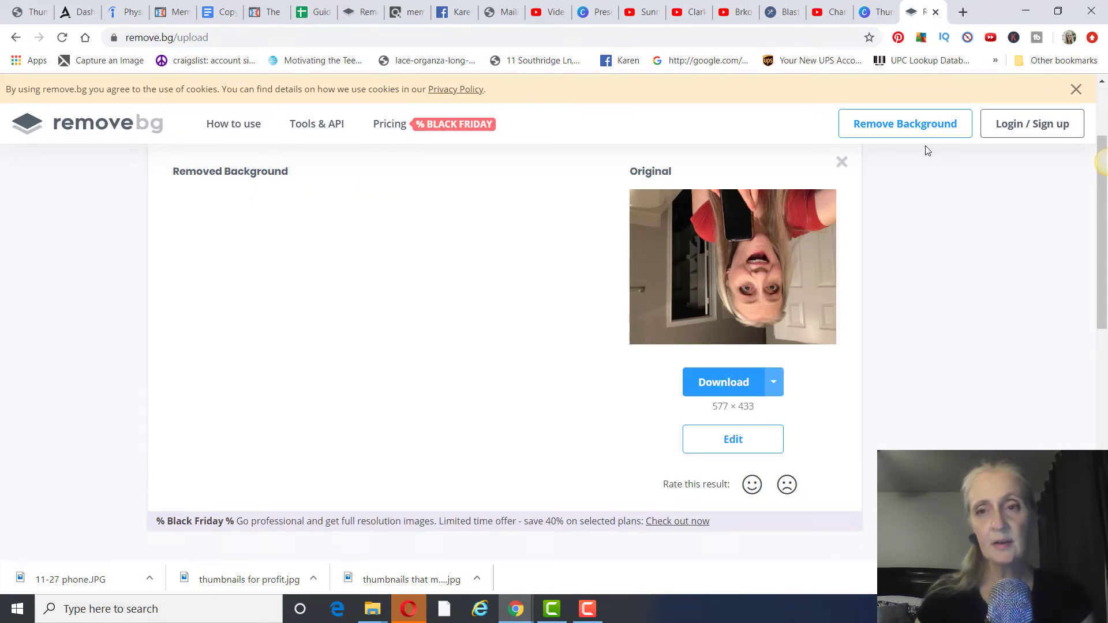
pyautogui.click(728, 390)
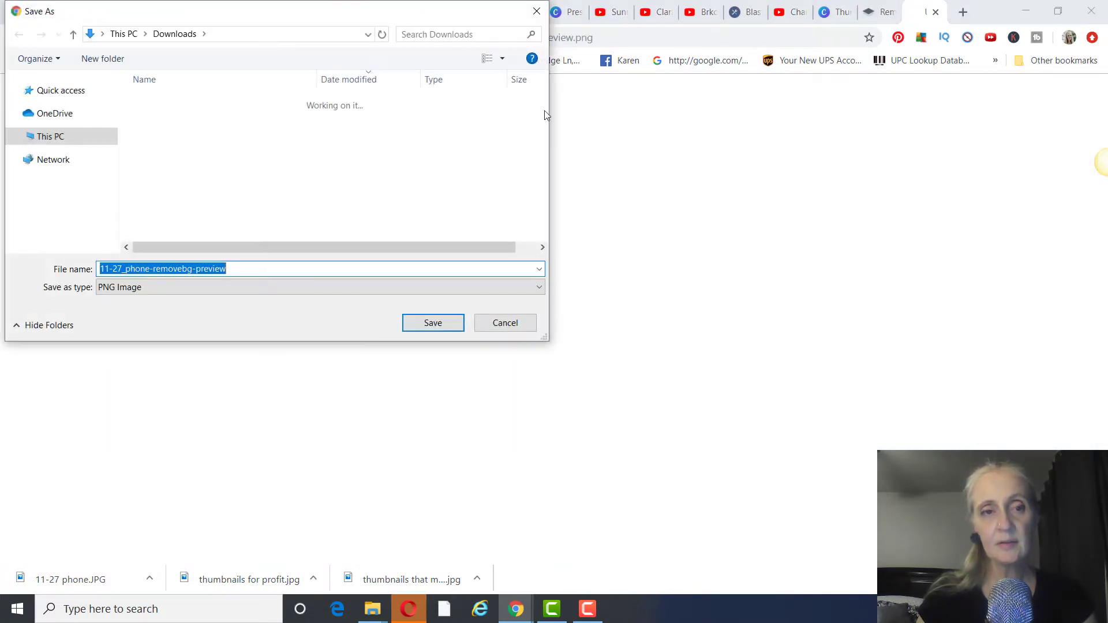
pyautogui.click(425, 322)
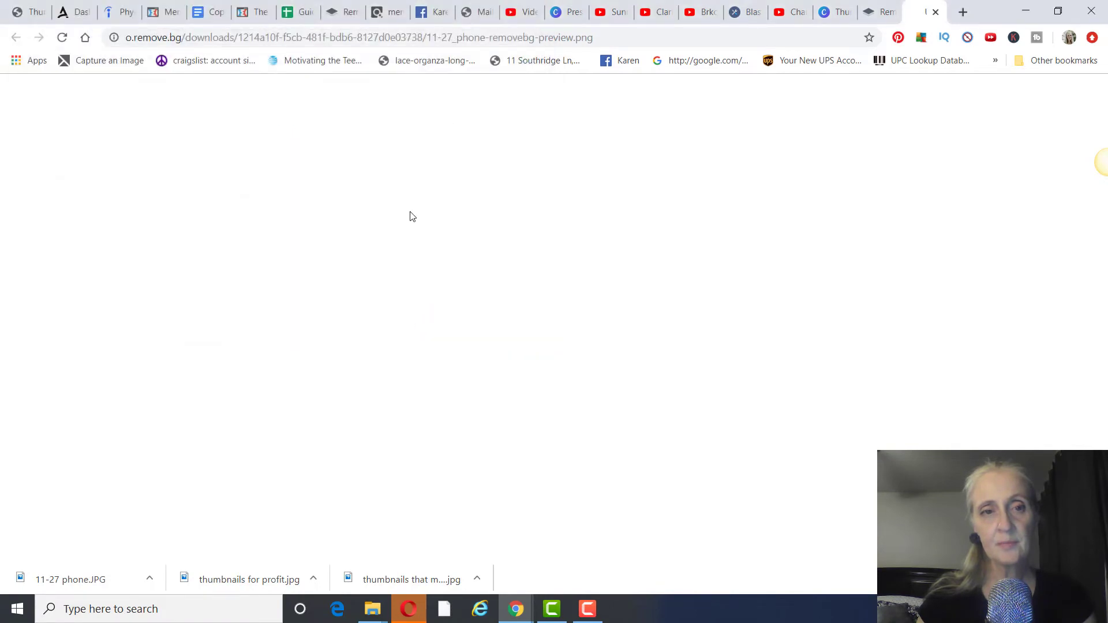
# Switch back to Thumbnail Blaster and upload 11-27_phone-removebg-preview.png into the thumbnail design.
pyautogui.click(744, 12)
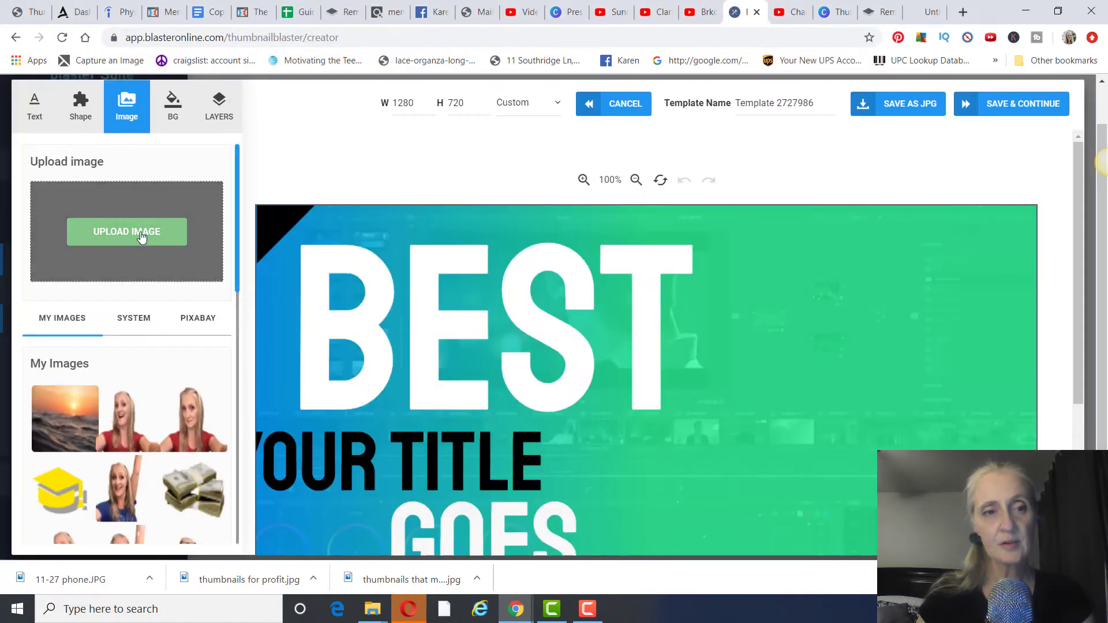
pyautogui.click(140, 237)
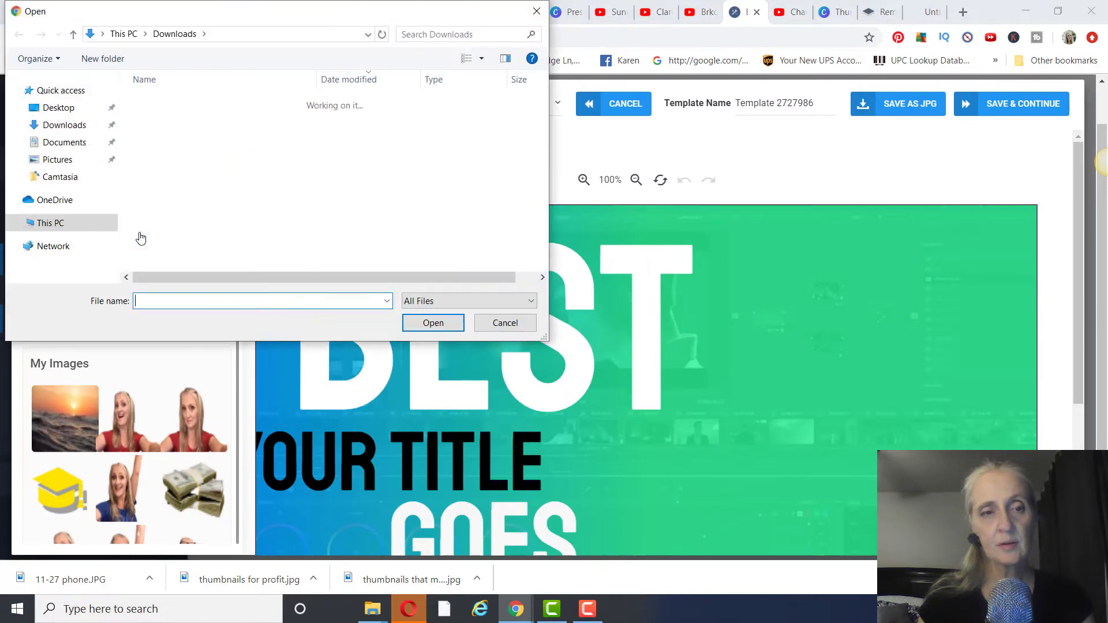
pyautogui.click(387, 302)
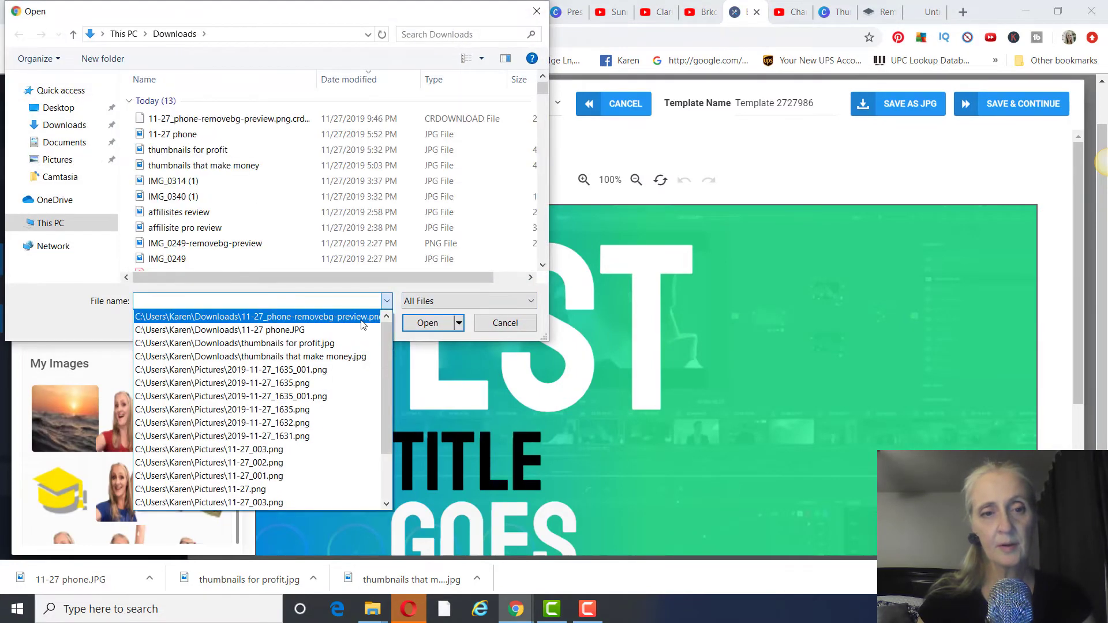
pyautogui.click(260, 316)
pyautogui.click(427, 323)
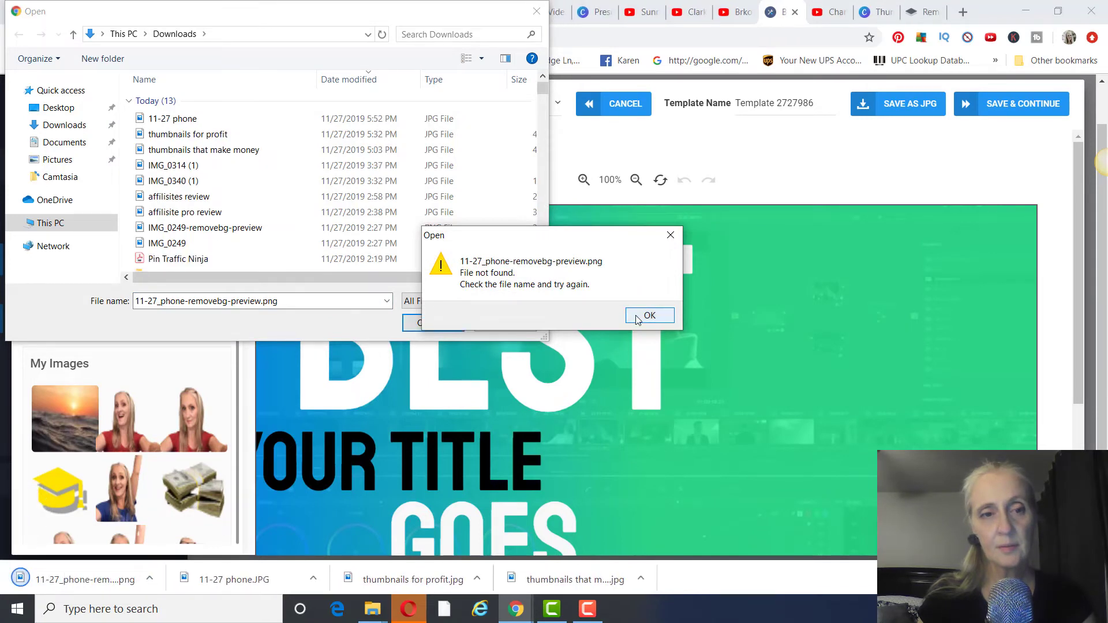
pyautogui.click(671, 235)
pyautogui.click(438, 325)
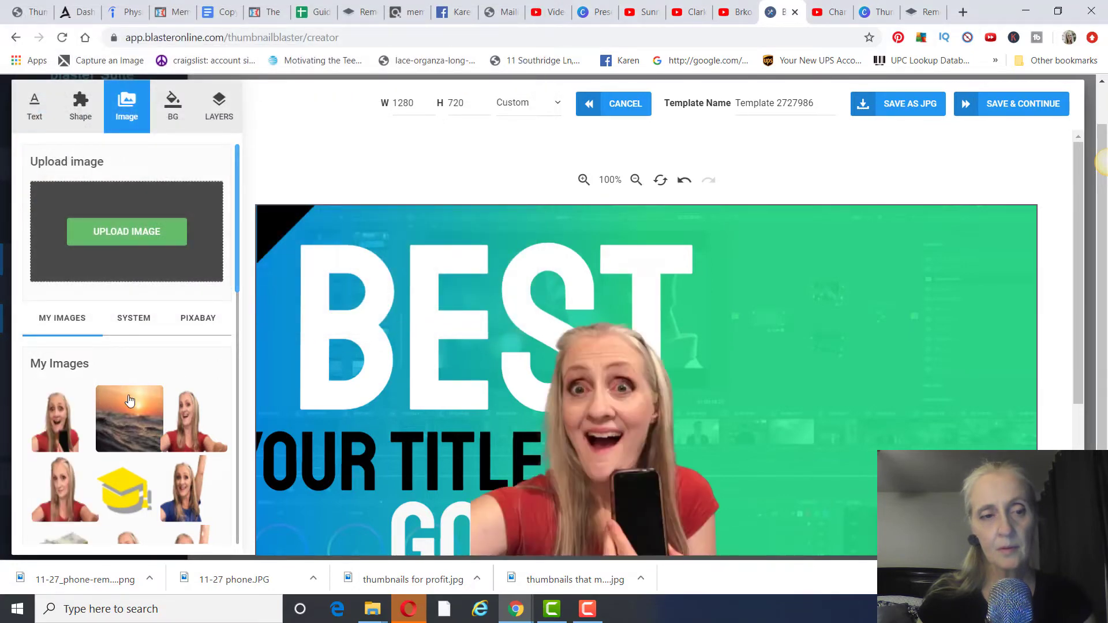
# Move the cutout photo of the woman to the lower right of the thumbnail, at about X 799, Y 214.
pyautogui.scroll(-1, 812, 355)
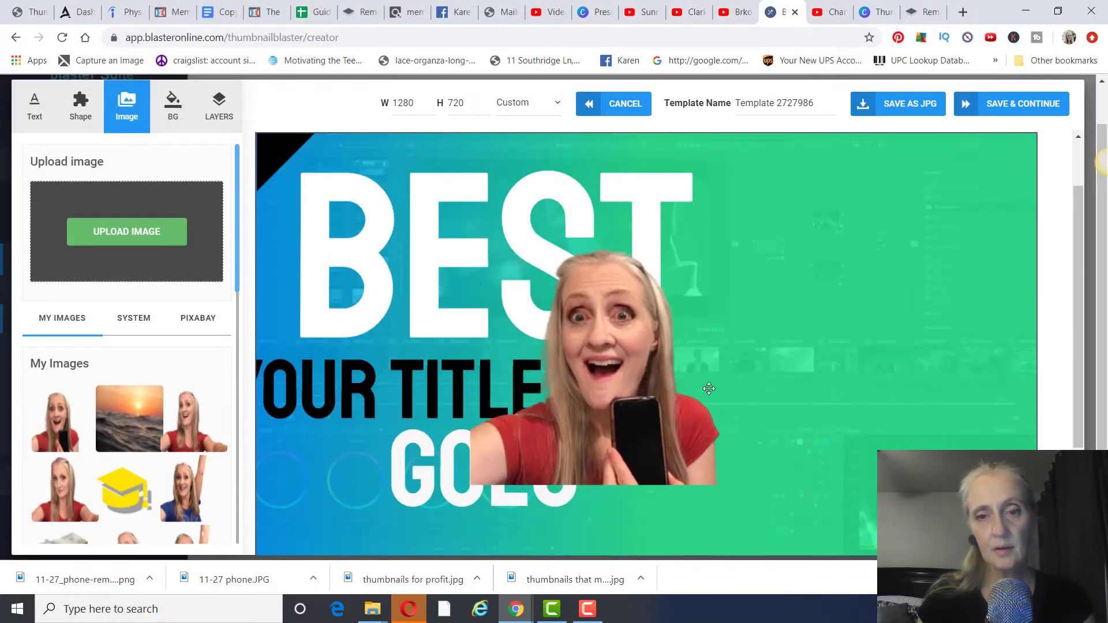
pyautogui.scroll(-2, 652, 372)
pyautogui.moveTo(613, 307); pyautogui.dragTo(887, 351)
pyautogui.scroll(1, 898, 386)
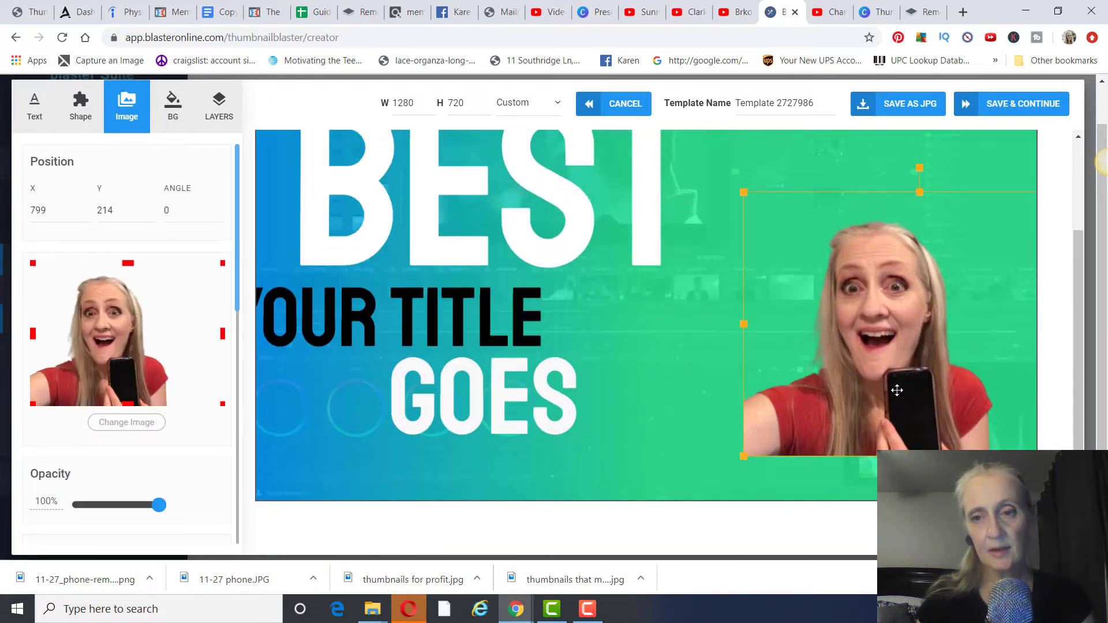
# Enlarge the cutout photo by stretching it upward, toward the headline text and down to the thumbnail's lower edge.
pyautogui.scroll(1, 898, 386)
pyautogui.moveTo(918, 261); pyautogui.dragTo(912, 127)
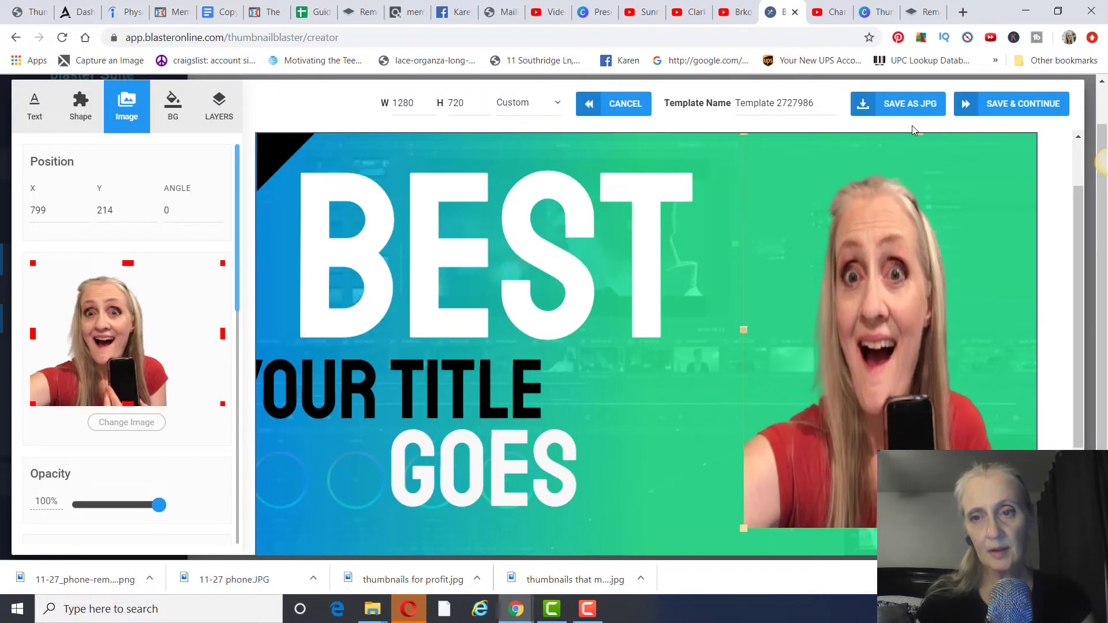
pyautogui.moveTo(743, 325); pyautogui.dragTo(565, 326)
pyautogui.scroll(-1, 1007, 363)
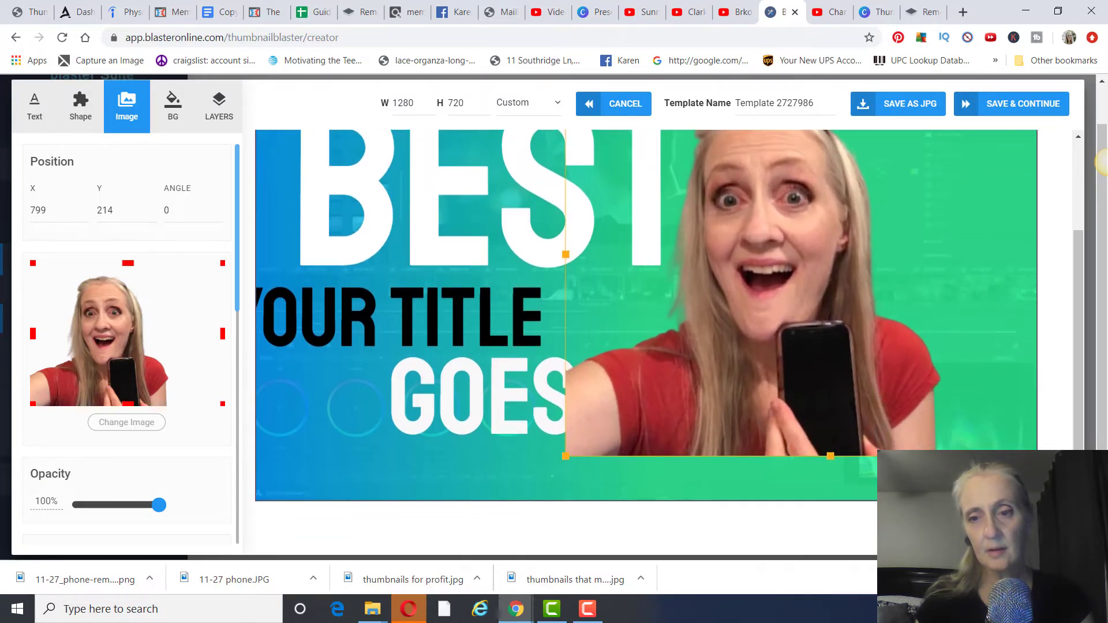
pyautogui.moveTo(829, 456)
pyautogui.mouseDown()
pyautogui.moveTo(824, 540)
pyautogui.moveTo(838, 602)
pyautogui.moveTo(831, 432)
pyautogui.moveTo(830, 468)
pyautogui.mouseUp()
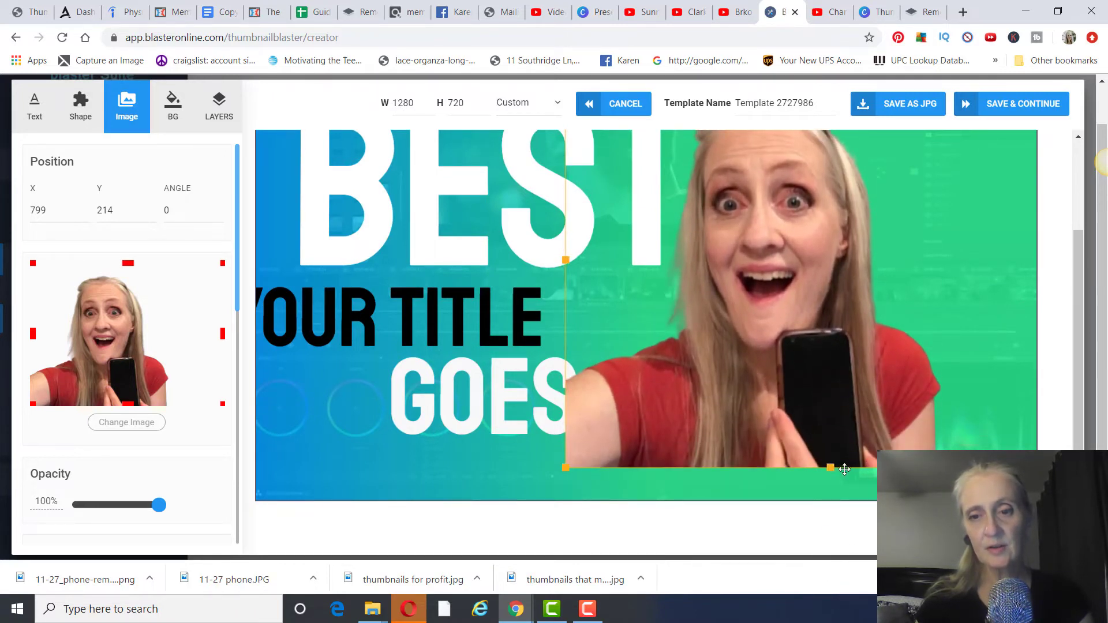
pyautogui.moveTo(833, 466); pyautogui.dragTo(843, 512)
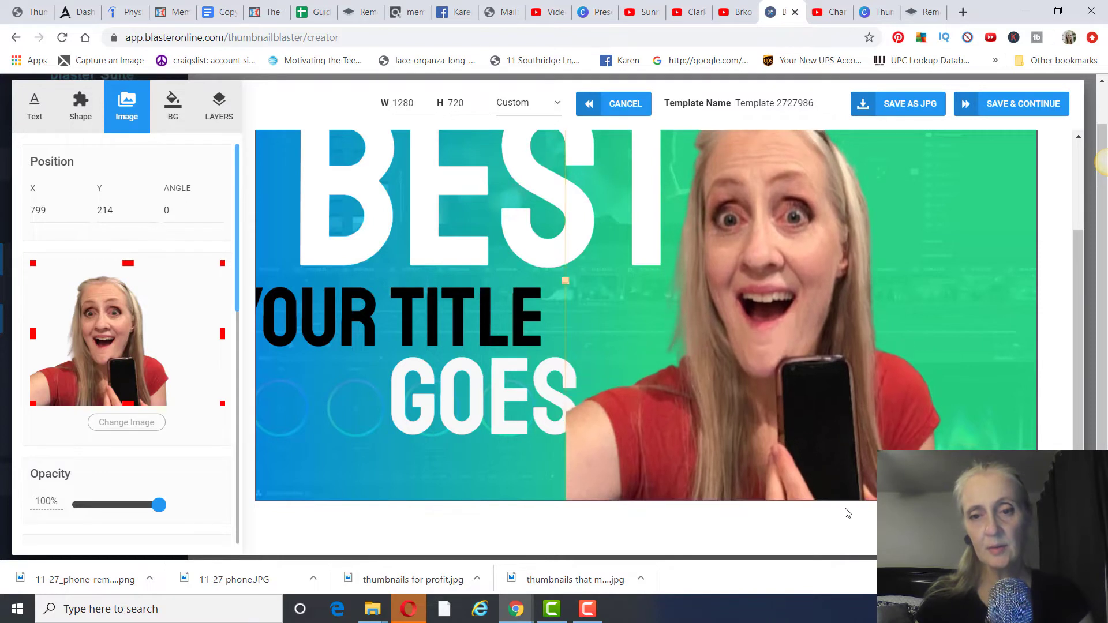
# Shift the background image to about X 50, Y 125 and move the cutout photo to about X 634, Y 91.
pyautogui.click(984, 319)
pyautogui.moveTo(997, 367)
pyautogui.mouseDown()
pyautogui.moveTo(992, 349)
pyautogui.moveTo(1001, 351)
pyautogui.mouseUp()
pyautogui.click(811, 301)
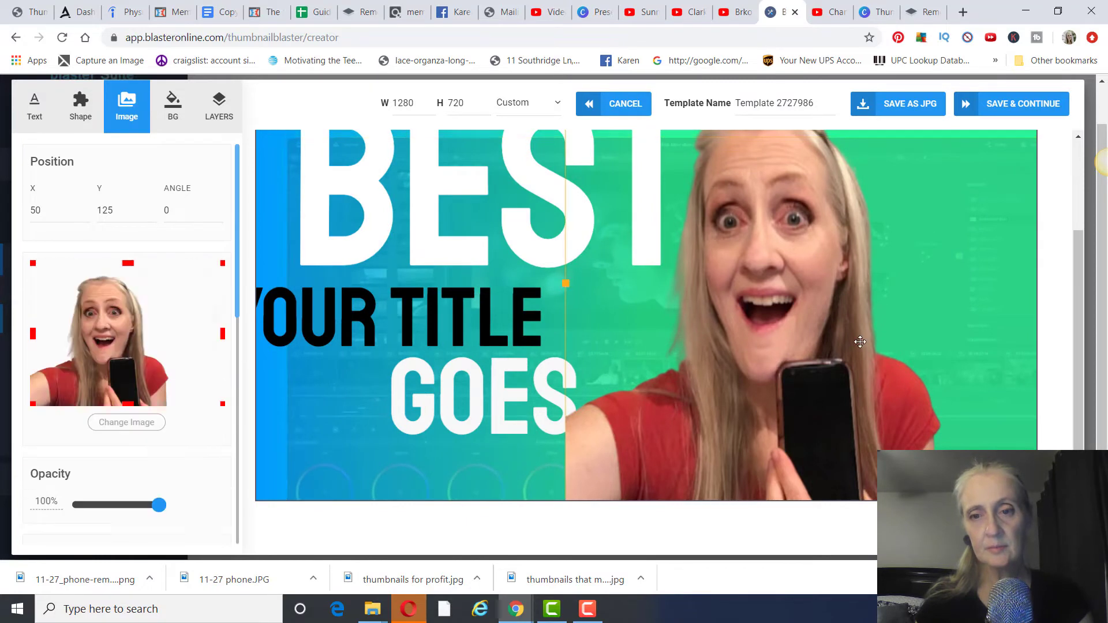
pyautogui.moveTo(812, 301); pyautogui.dragTo(887, 364)
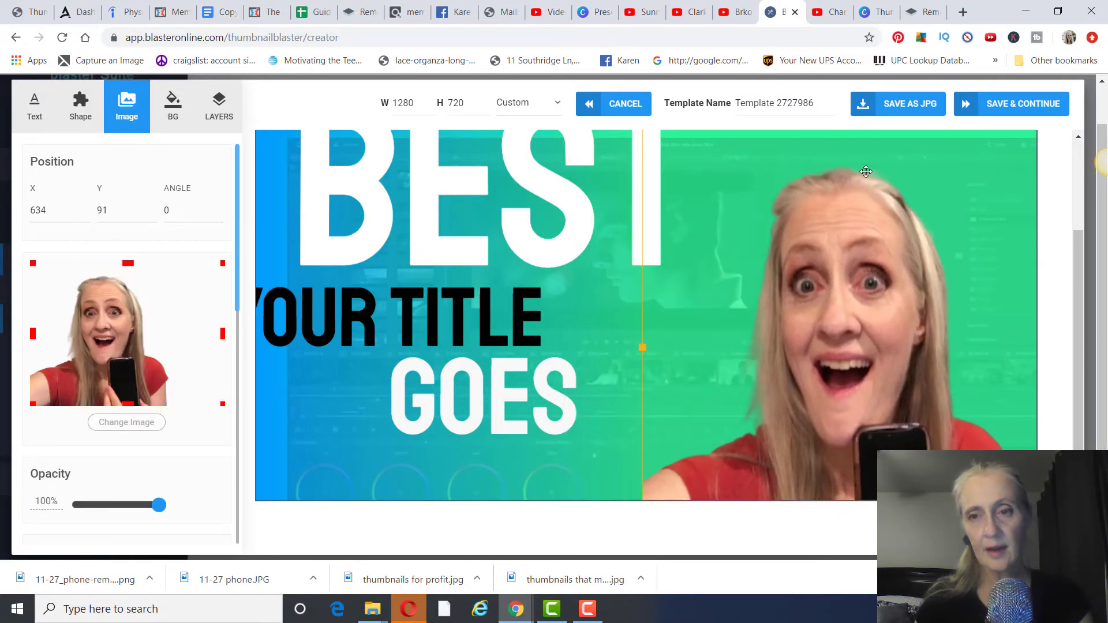
# Stretch the cutout photo taller and wider and reposition it at about X 560, Y -58.
pyautogui.scroll(2, 903, 293)
pyautogui.moveTo(909, 191); pyautogui.dragTo(906, 82)
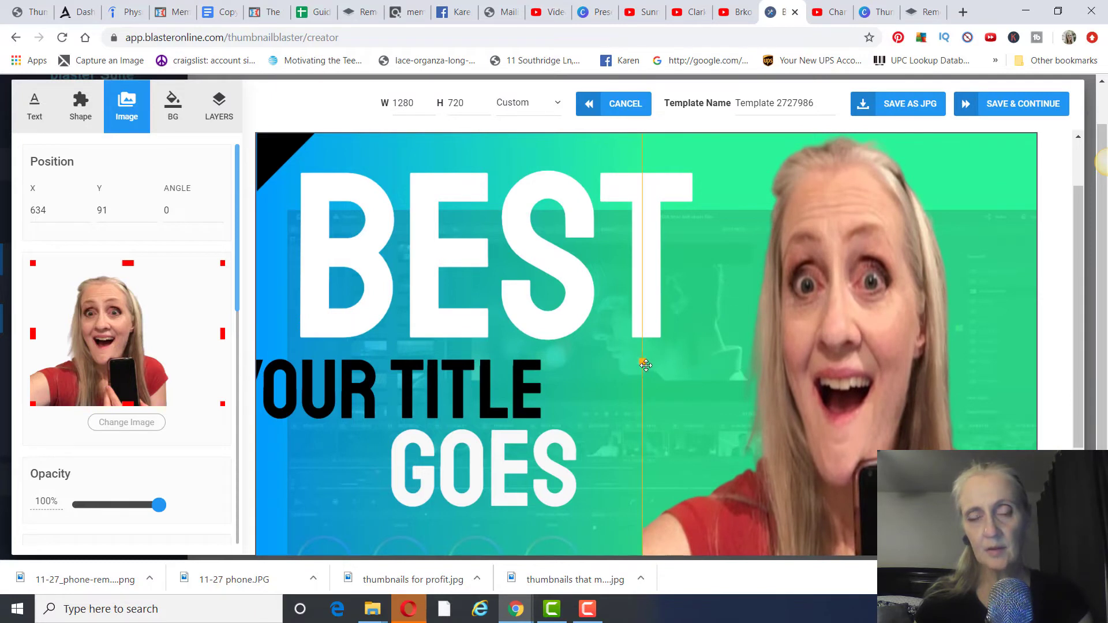
pyautogui.moveTo(643, 363); pyautogui.dragTo(545, 356)
pyautogui.click(473, 351)
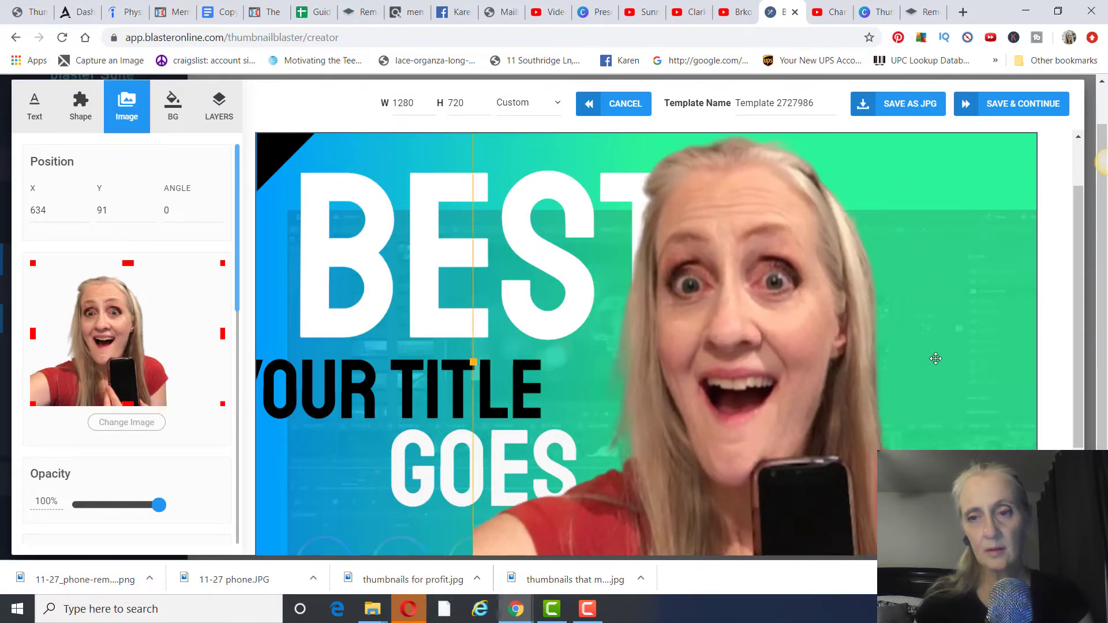
pyautogui.moveTo(847, 368); pyautogui.dragTo(895, 412)
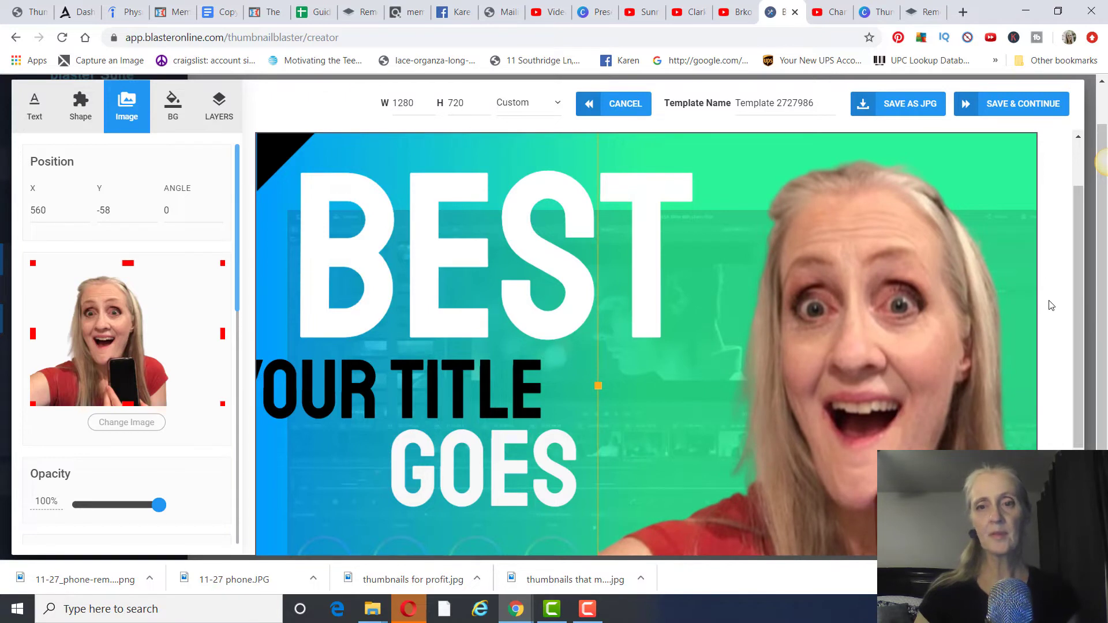
# Replace the BEST headline with CLICKBANK and the YOUR TITLE line with MONEY.
pyautogui.click(681, 195)
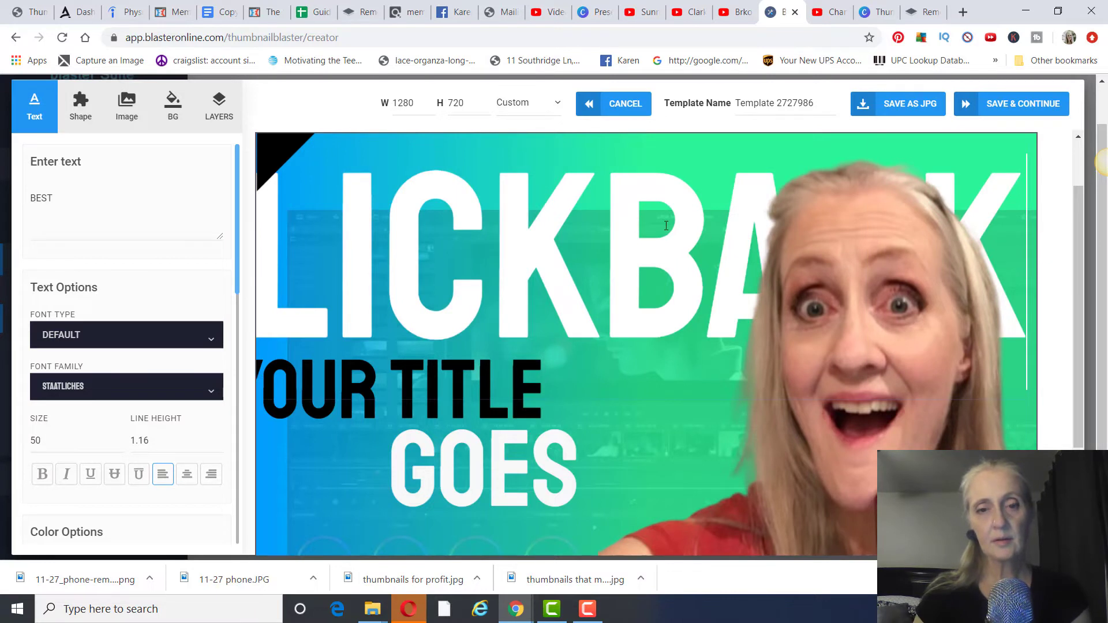
pyautogui.click(556, 366)
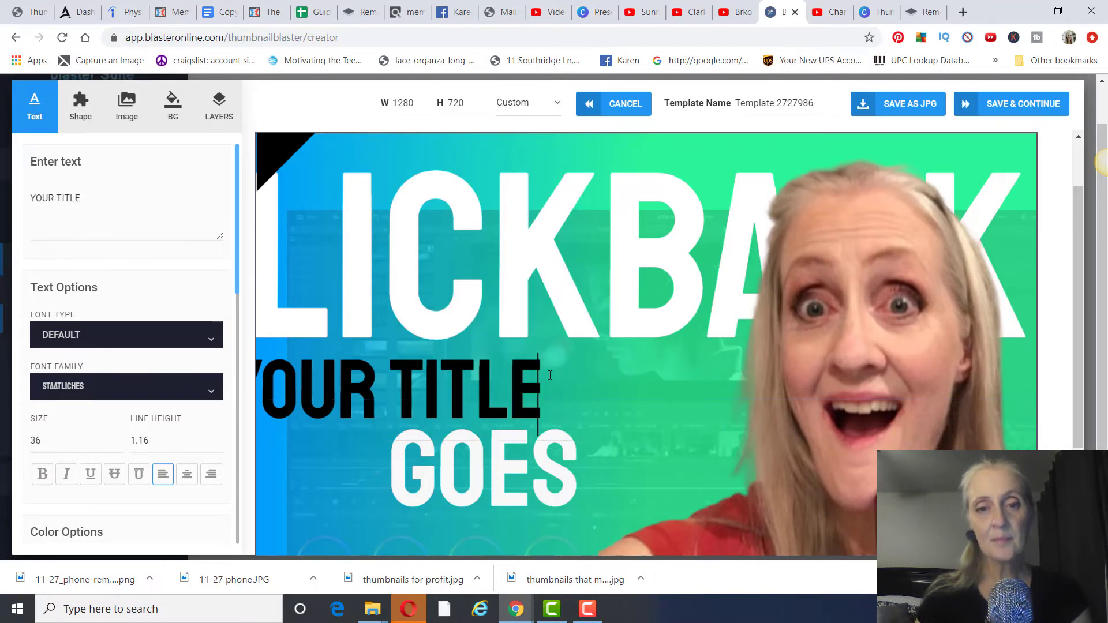
pyautogui.click(550, 375)
pyautogui.press('BackSpace')
pyautogui.press('BackSpace')
pyautogui.press('BackSpace')
pyautogui.press('Delete')
pyautogui.press('Delete')
pyautogui.press('Delete')
pyautogui.write('MONEY')
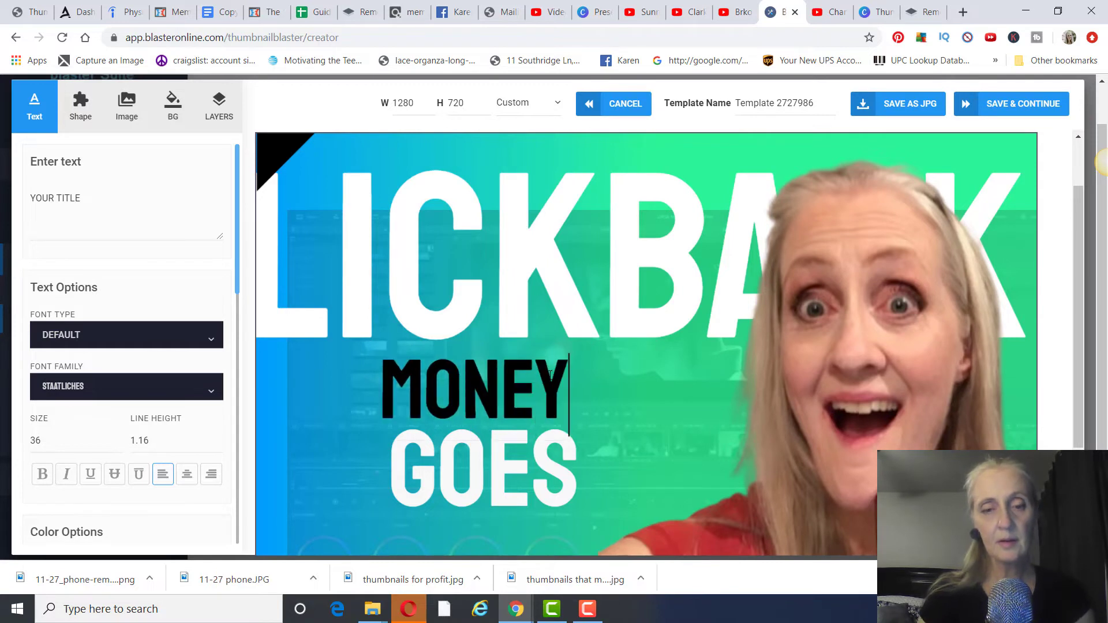
# Delete the GOES text line beneath MONEY.
pyautogui.click(525, 467)
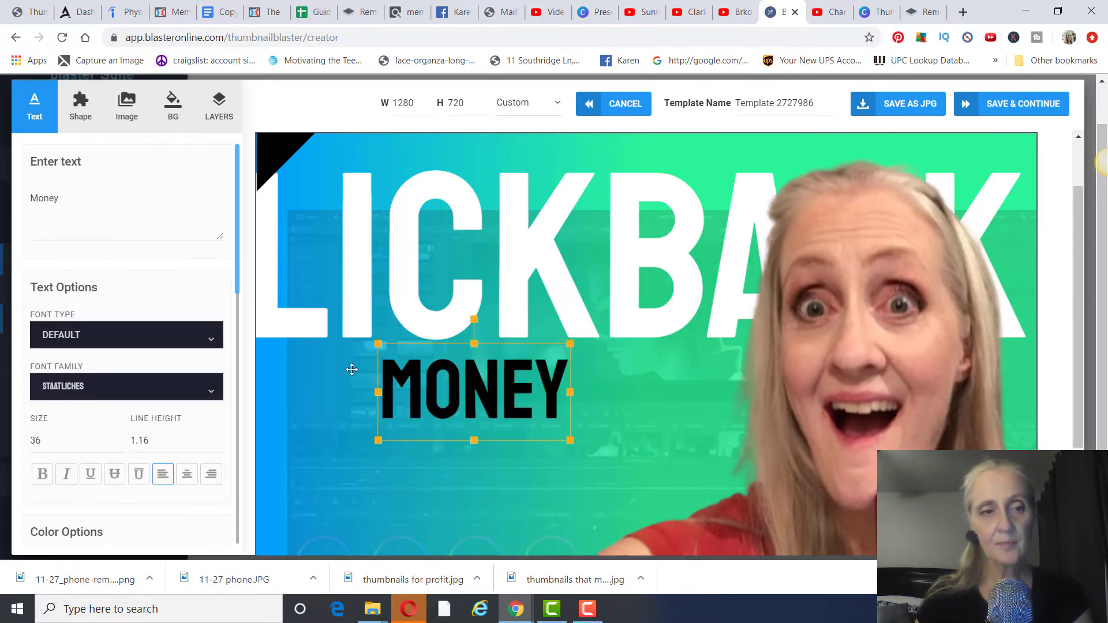
# Set the MONEY text size to 72 and shift the word slightly lower beneath the headline.
pyautogui.click(117, 439)
pyautogui.click(118, 440)
pyautogui.click(117, 440)
pyautogui.click(118, 439)
pyautogui.click(117, 440)
pyautogui.click(118, 439)
pyautogui.click(118, 440)
pyautogui.click(117, 439)
pyautogui.click(118, 439)
pyautogui.click(118, 440)
pyautogui.click(117, 440)
pyautogui.click(118, 440)
pyautogui.click(118, 440)
pyautogui.click(713, 402)
pyautogui.moveTo(632, 423); pyautogui.dragTo(638, 460)
# Reduce the CLICKBANK headline's text size to 29.
pyautogui.click(625, 245)
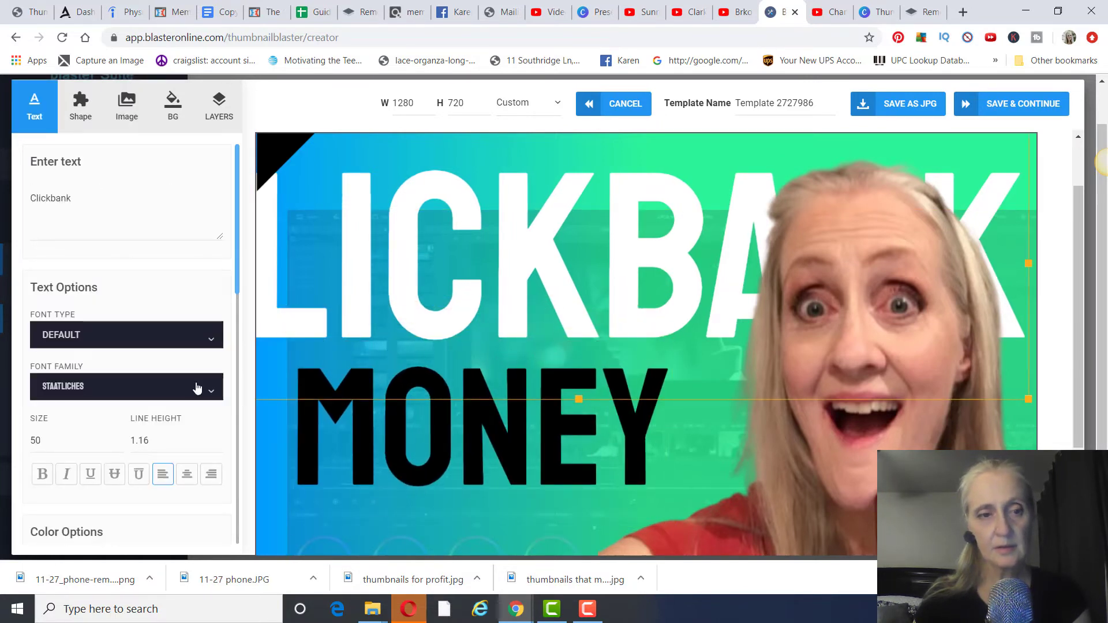
pyautogui.click(117, 443)
pyautogui.click(118, 444)
pyautogui.click(117, 444)
pyautogui.click(118, 443)
pyautogui.click(118, 444)
pyautogui.click(117, 444)
pyautogui.click(118, 443)
pyautogui.click(118, 443)
pyautogui.click(118, 444)
pyautogui.click(118, 443)
pyautogui.click(118, 443)
pyautogui.click(118, 444)
pyautogui.click(118, 444)
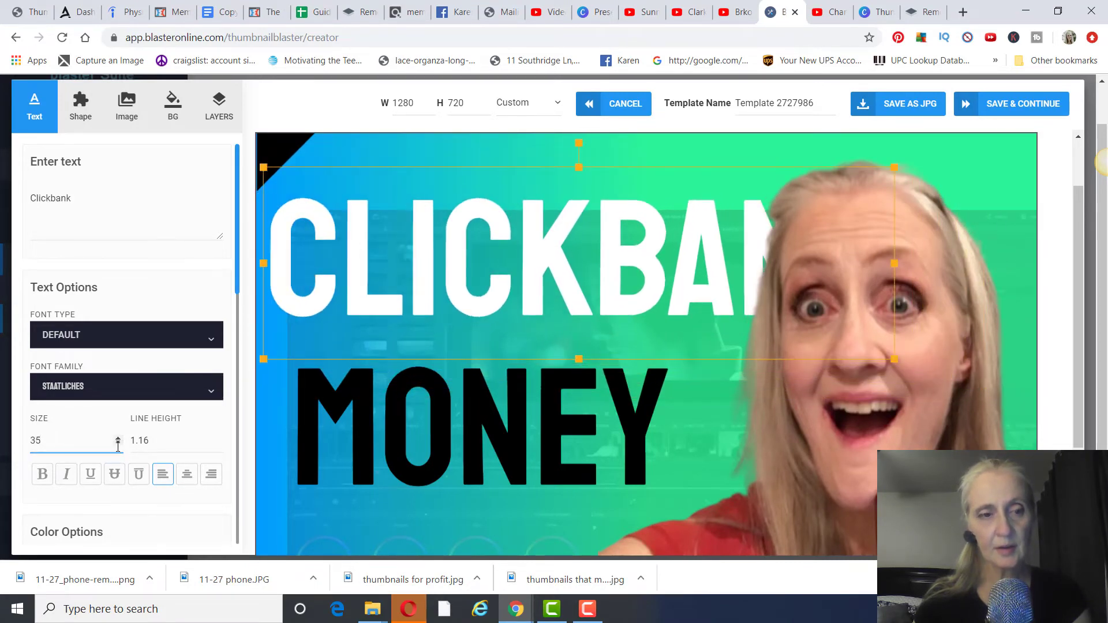
pyautogui.hotkey('ctrl', 'a')
pyautogui.click(118, 444)
pyautogui.click(117, 444)
pyautogui.click(118, 444)
pyautogui.click(118, 444)
pyautogui.click(118, 444)
pyautogui.click(117, 443)
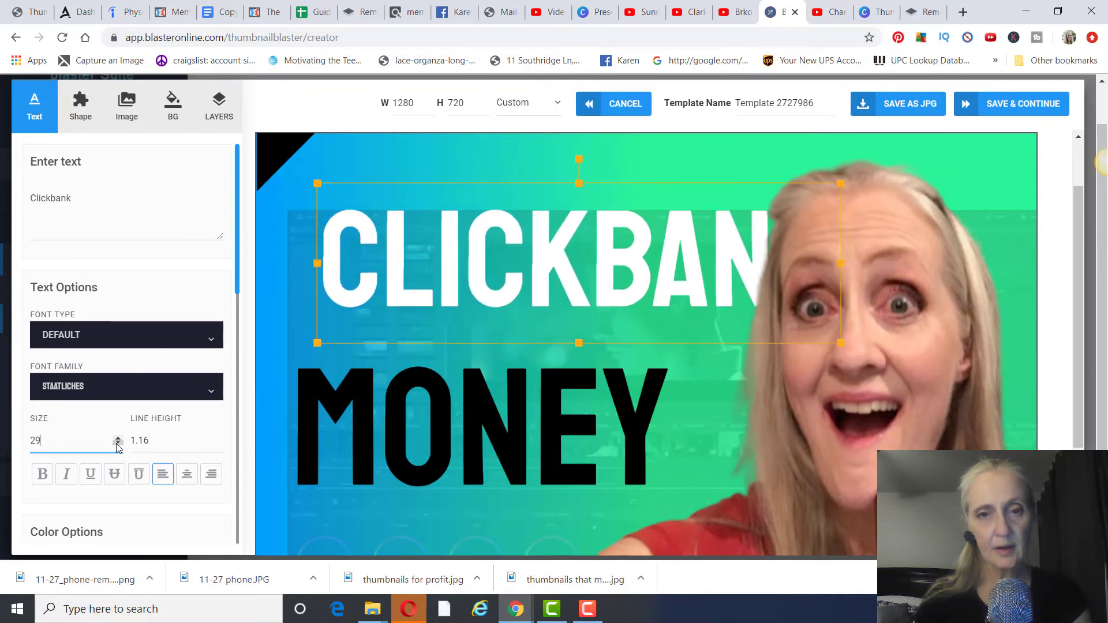
# Move the CLICKBANK headline to about X 449, Y 238 and the cutout photo to about X 618, Y -63.
pyautogui.moveTo(597, 287); pyautogui.dragTo(548, 303)
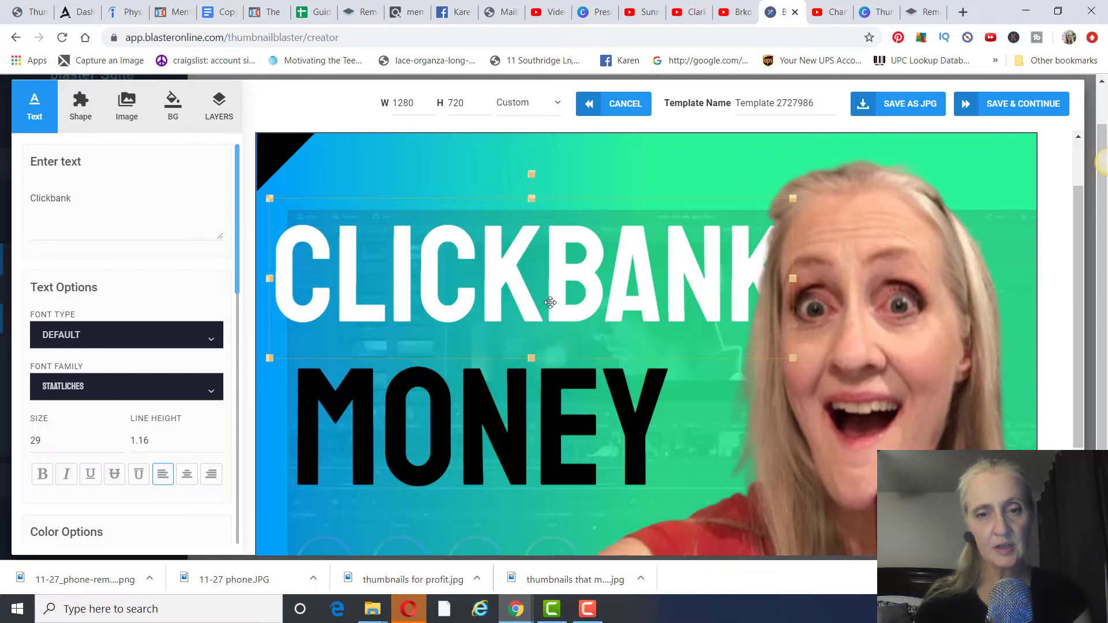
pyautogui.moveTo(866, 322); pyautogui.dragTo(844, 296)
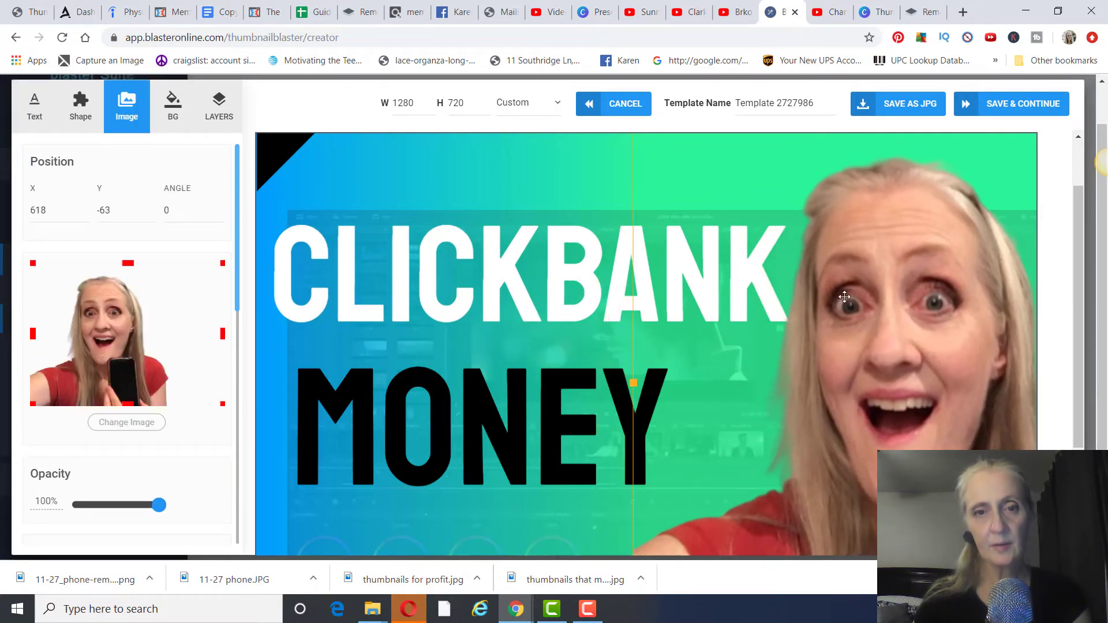
# Delete the black triangle in the thumbnail's upper-left corner.
pyautogui.click(270, 153)
pyautogui.press('Delete')
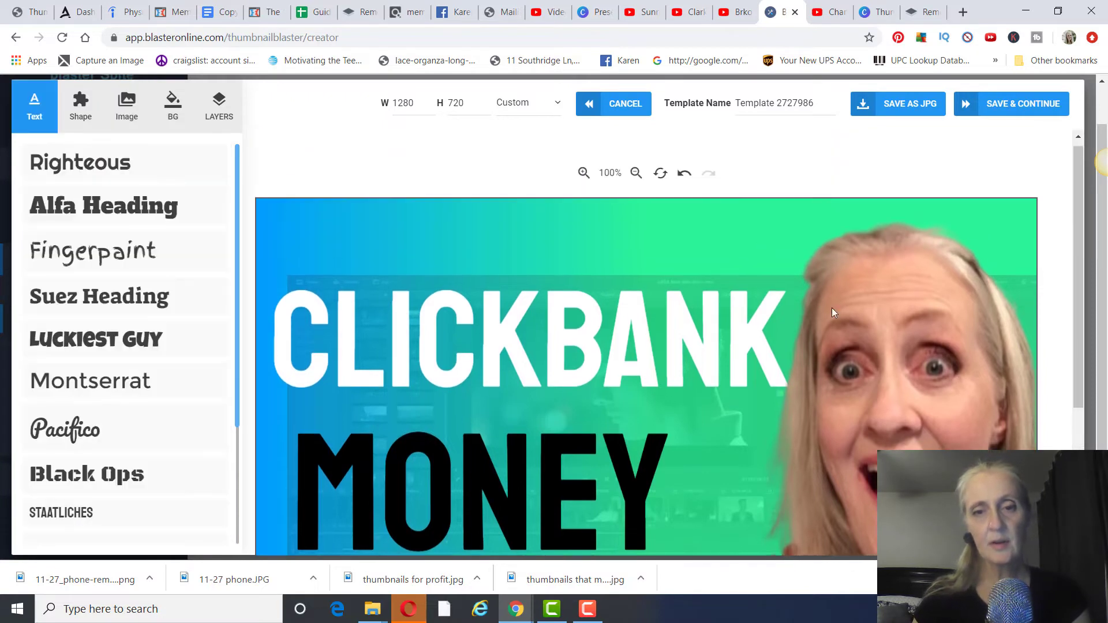
# Select the word CLICKBANK for editing and look through its text options for the color setting.
pyautogui.scroll(-2, 820, 298)
pyautogui.click(624, 214)
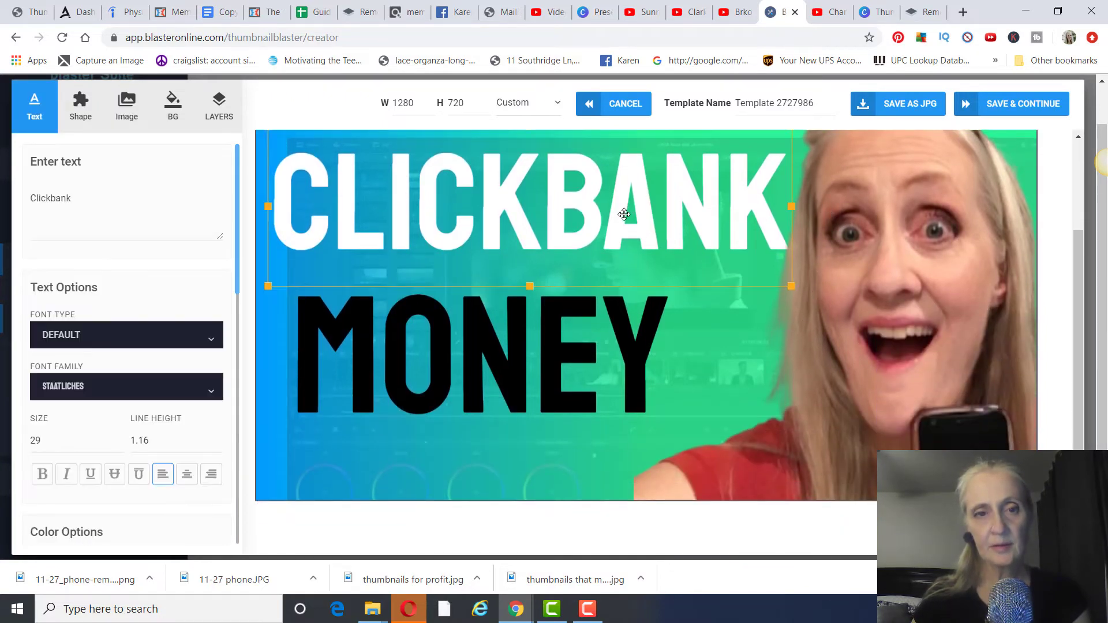
pyautogui.click(634, 205)
pyautogui.moveTo(789, 202); pyautogui.dragTo(296, 196)
pyautogui.scroll(-5, 127, 304)
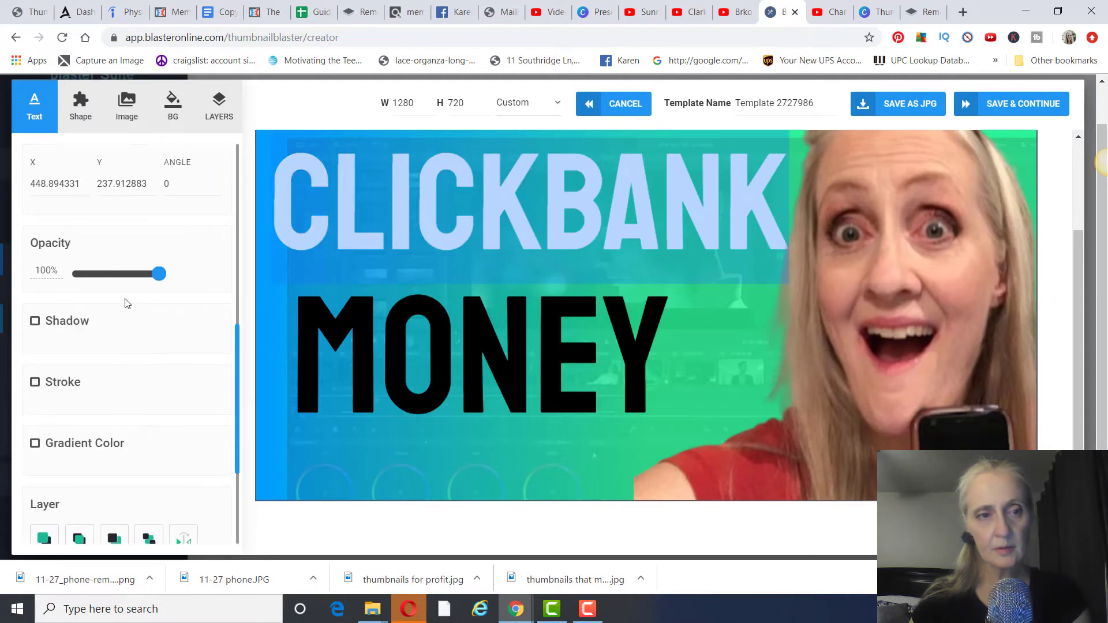
pyautogui.scroll(5, 126, 305)
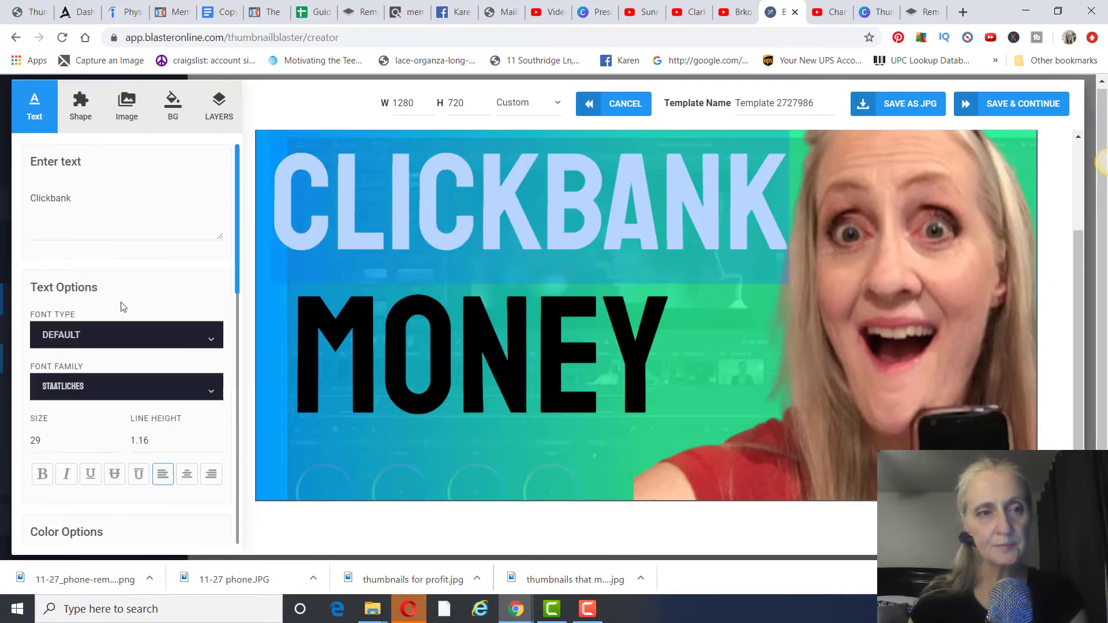
pyautogui.scroll(-7, 180, 250)
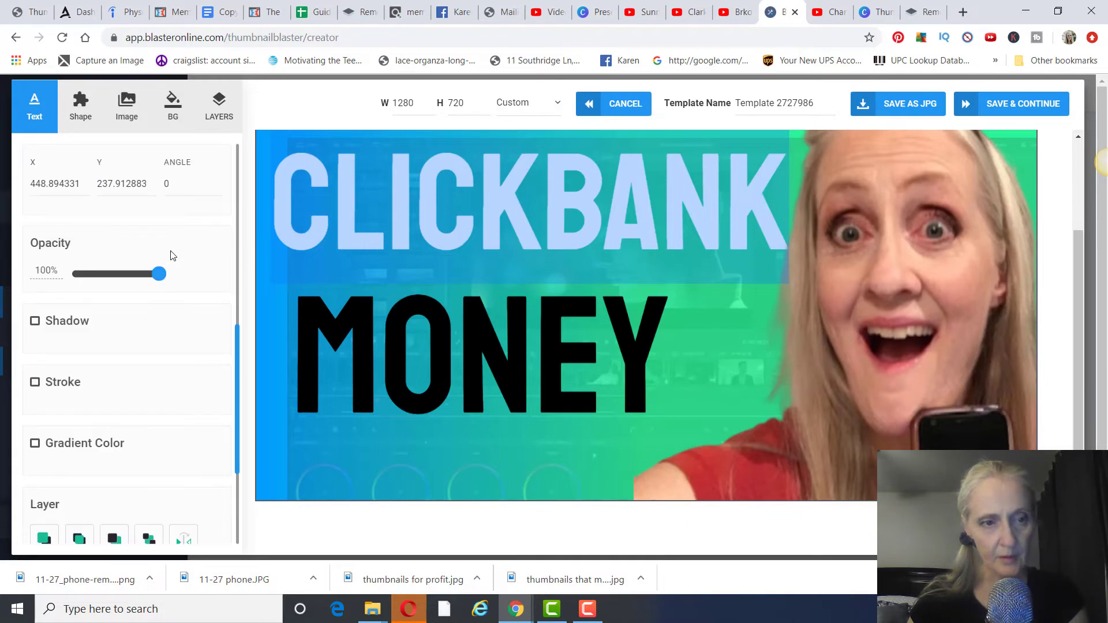
pyautogui.scroll(7, 170, 254)
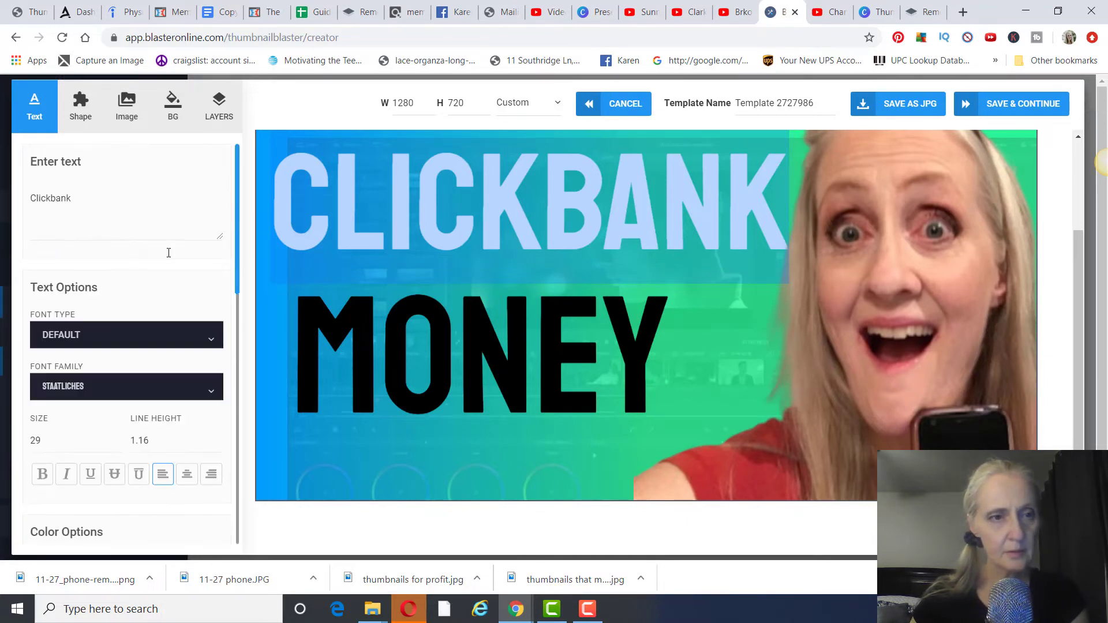
pyautogui.scroll(-5, 145, 281)
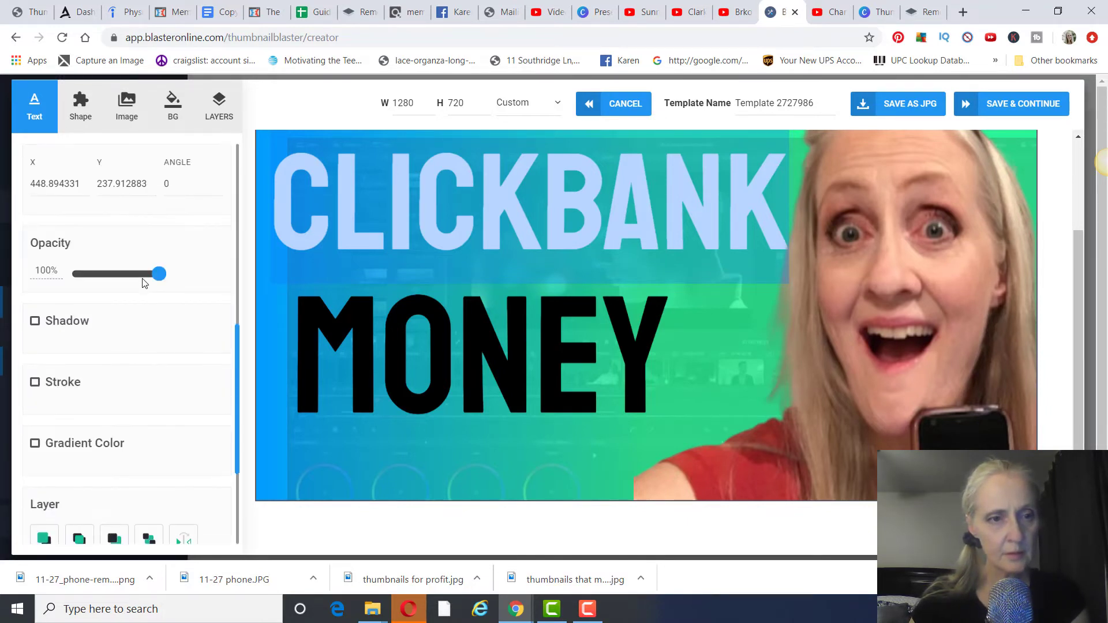
pyautogui.scroll(-3, 144, 281)
pyautogui.scroll(4, 144, 281)
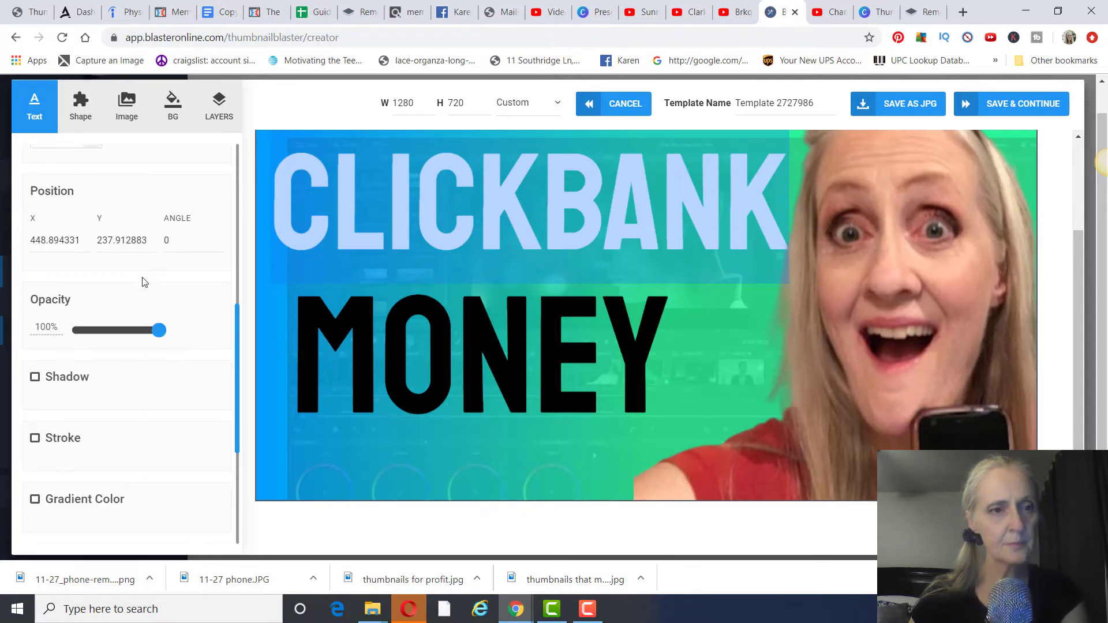
pyautogui.scroll(6, 144, 282)
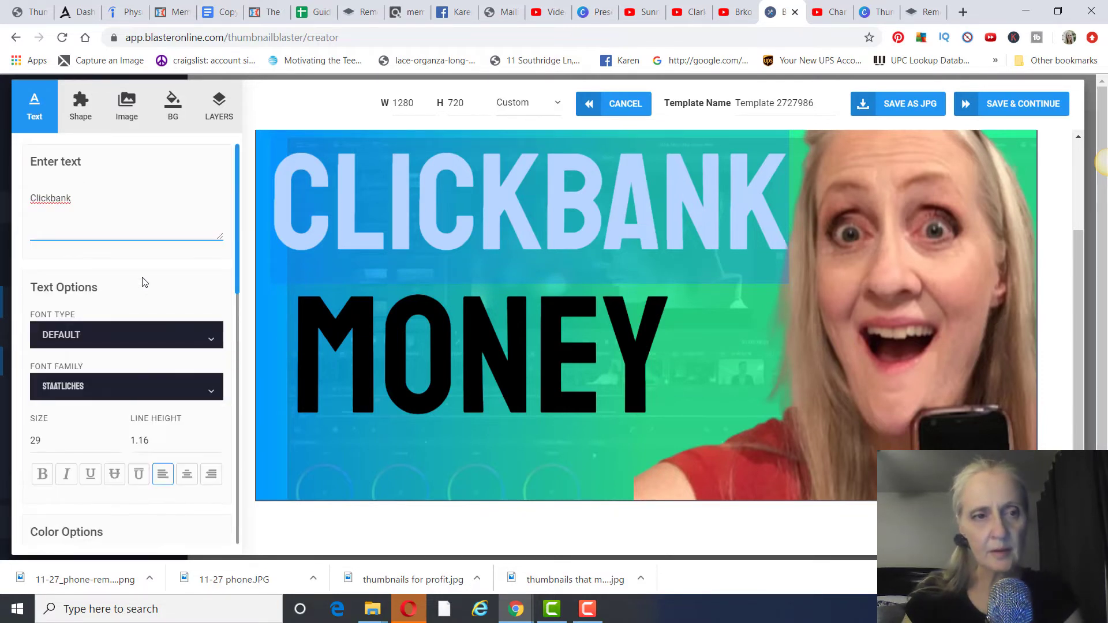
# Change the CLICKBANK headline's color to near-black #0c0b0b.
pyautogui.click(480, 174)
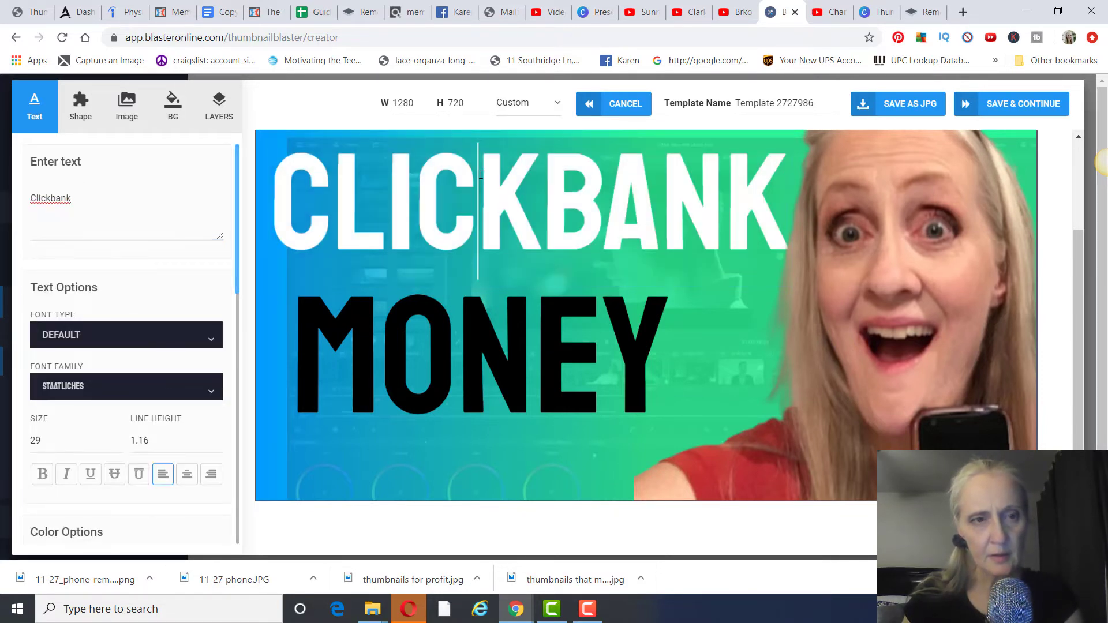
pyautogui.moveTo(787, 190); pyautogui.dragTo(272, 210)
pyautogui.click(169, 213)
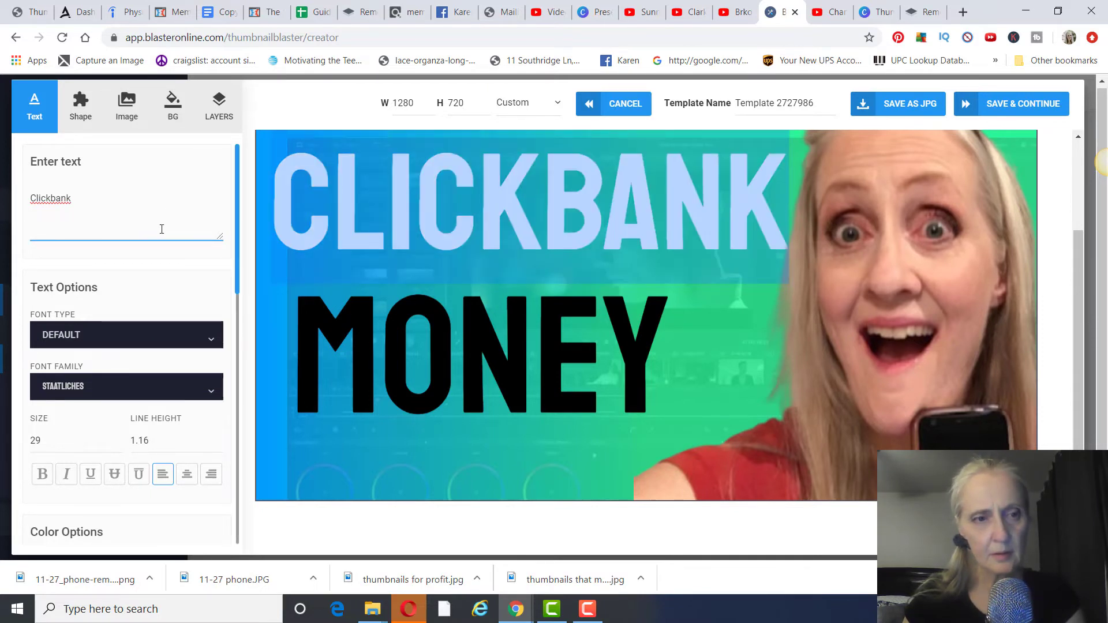
pyautogui.scroll(-10, 164, 364)
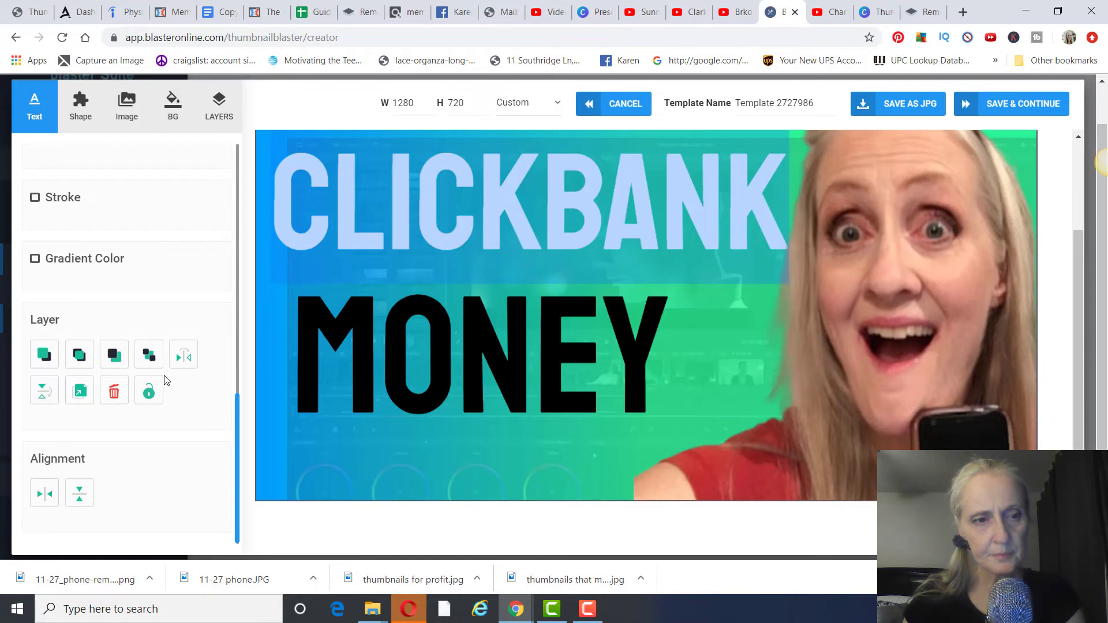
pyautogui.scroll(10, 155, 417)
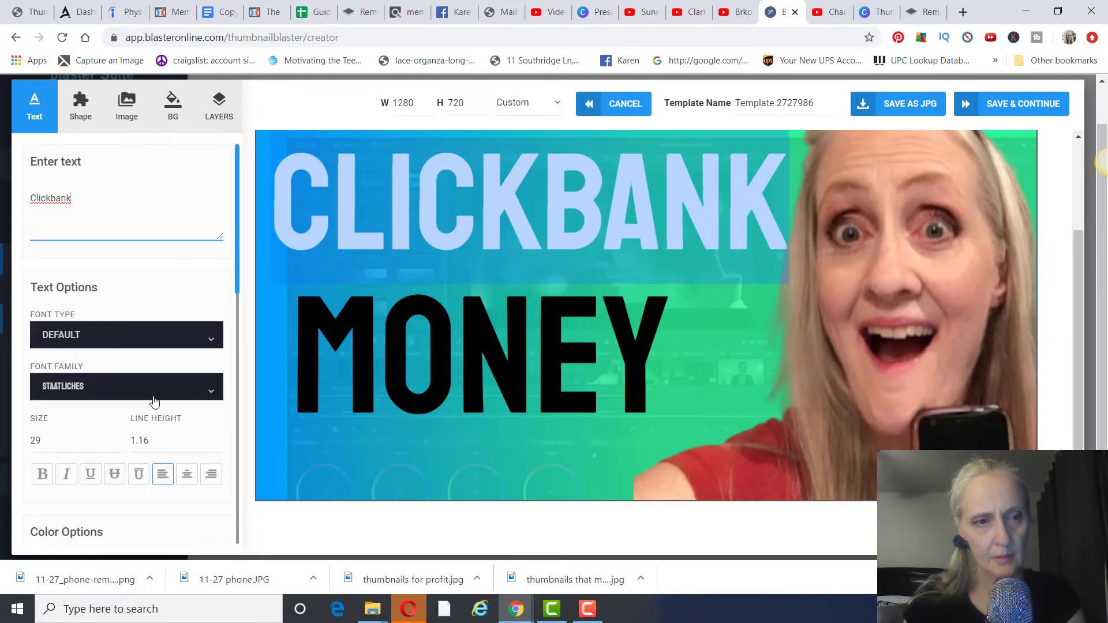
pyautogui.click(149, 345)
pyautogui.click(149, 345)
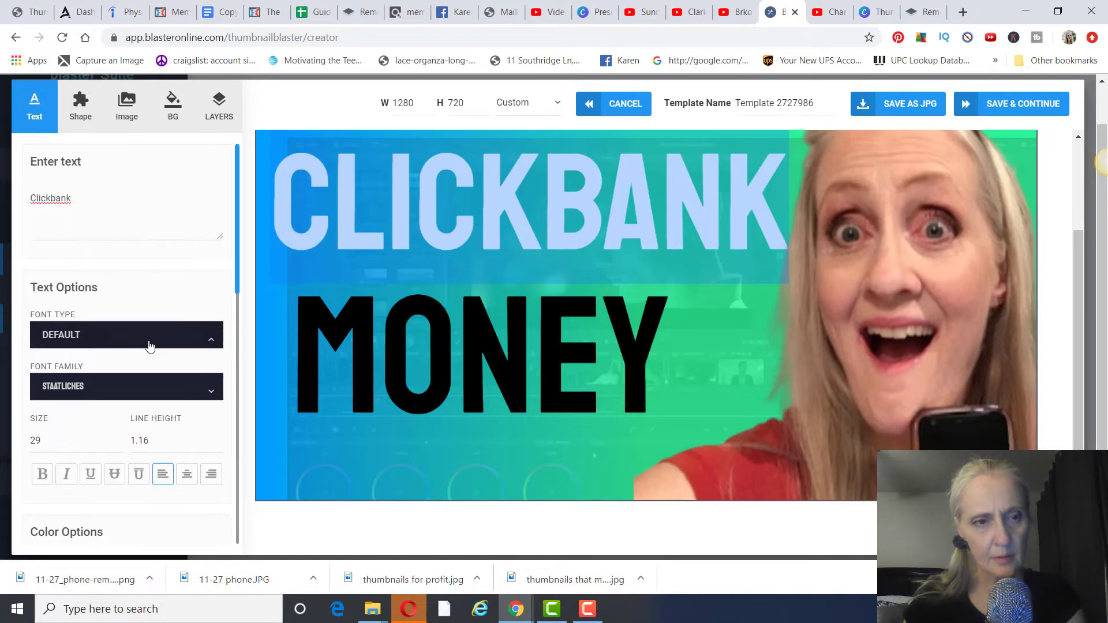
pyautogui.scroll(-4, 115, 386)
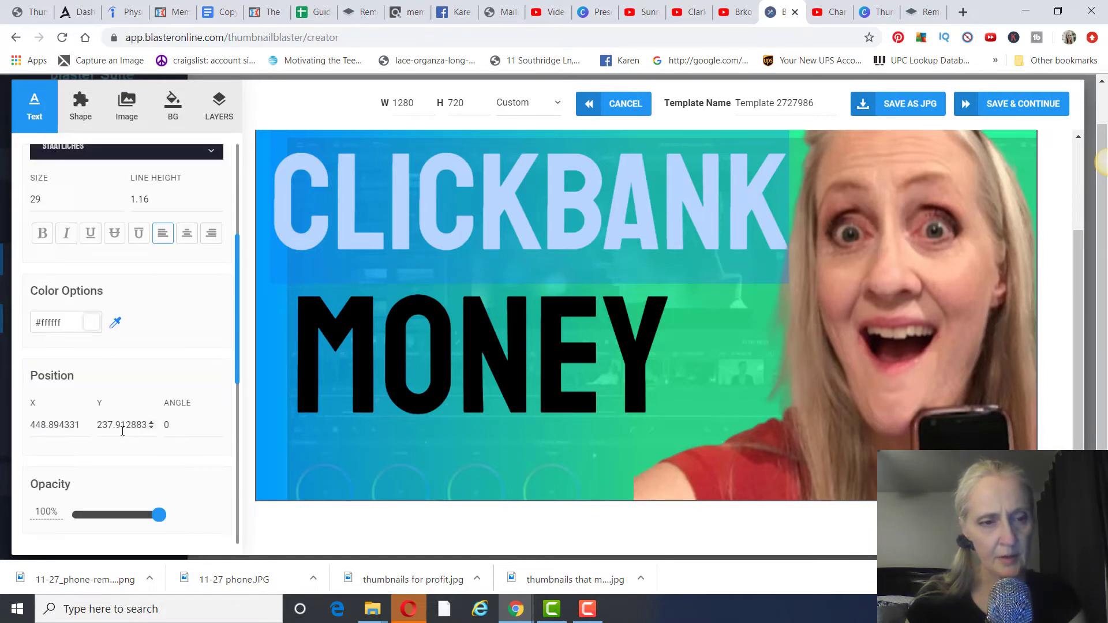
pyautogui.click(91, 323)
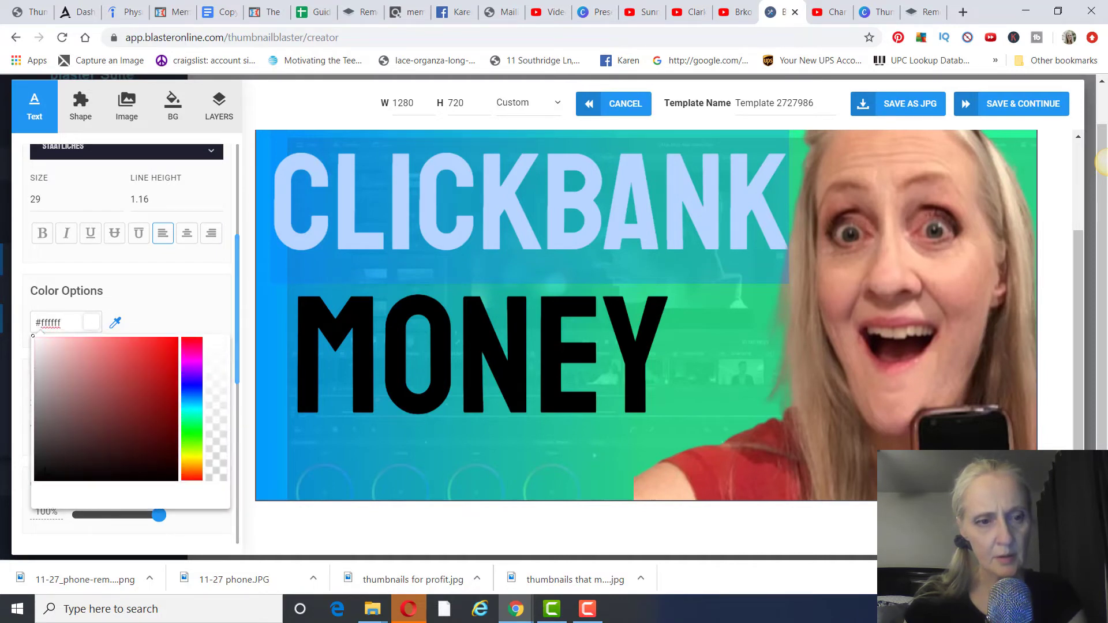
pyautogui.click(44, 474)
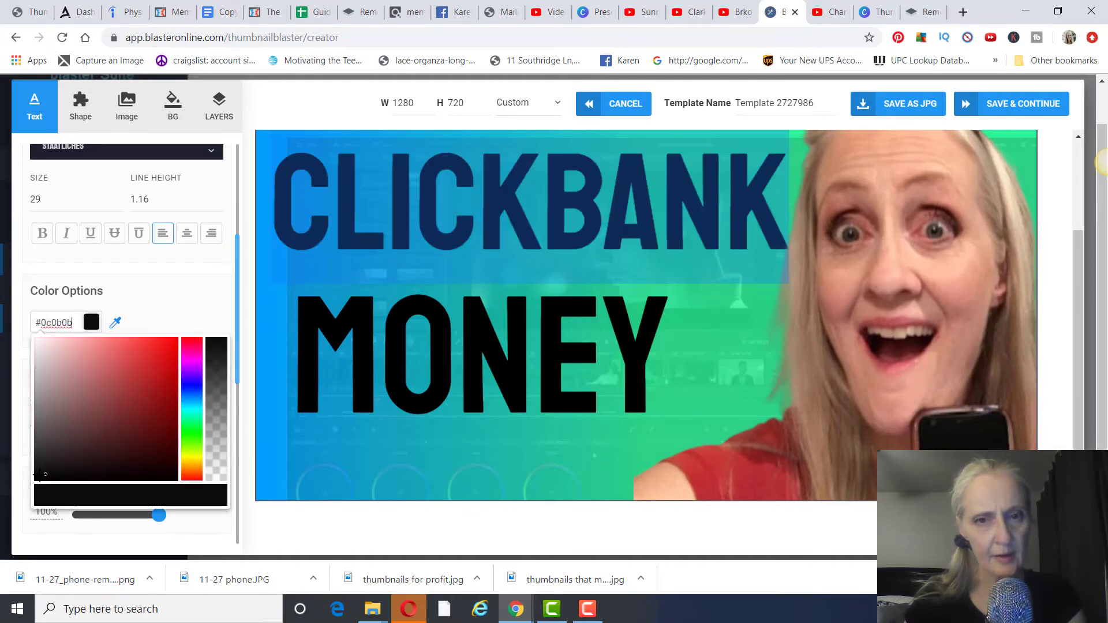
pyautogui.click(739, 341)
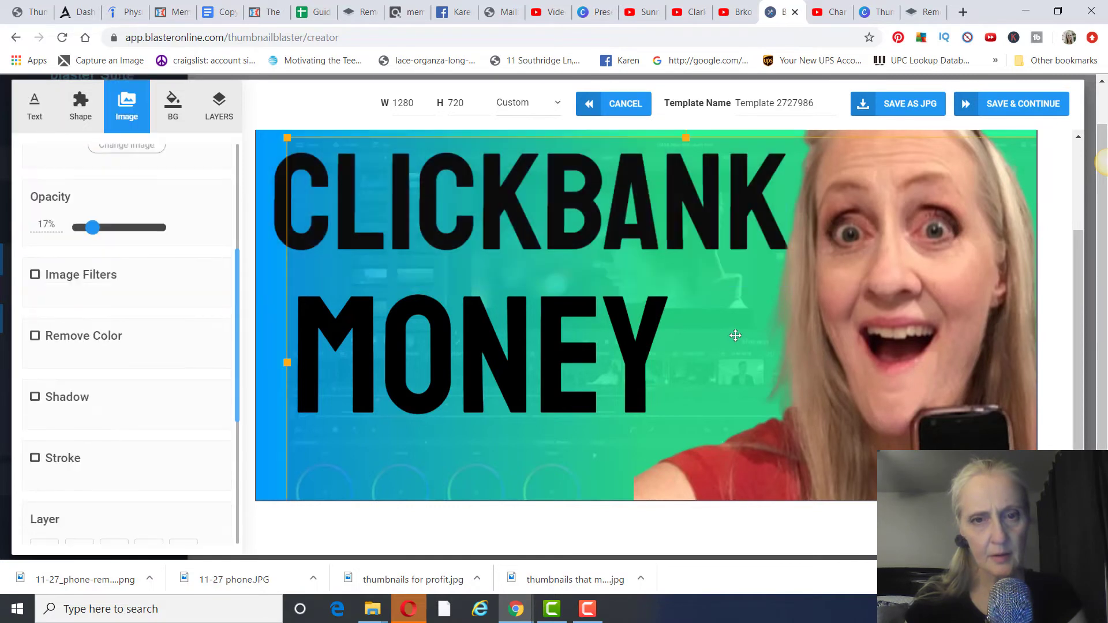
# Squash the MONEY text slightly by lowering its top edge to widen the gap below the headline.
pyautogui.click(620, 277)
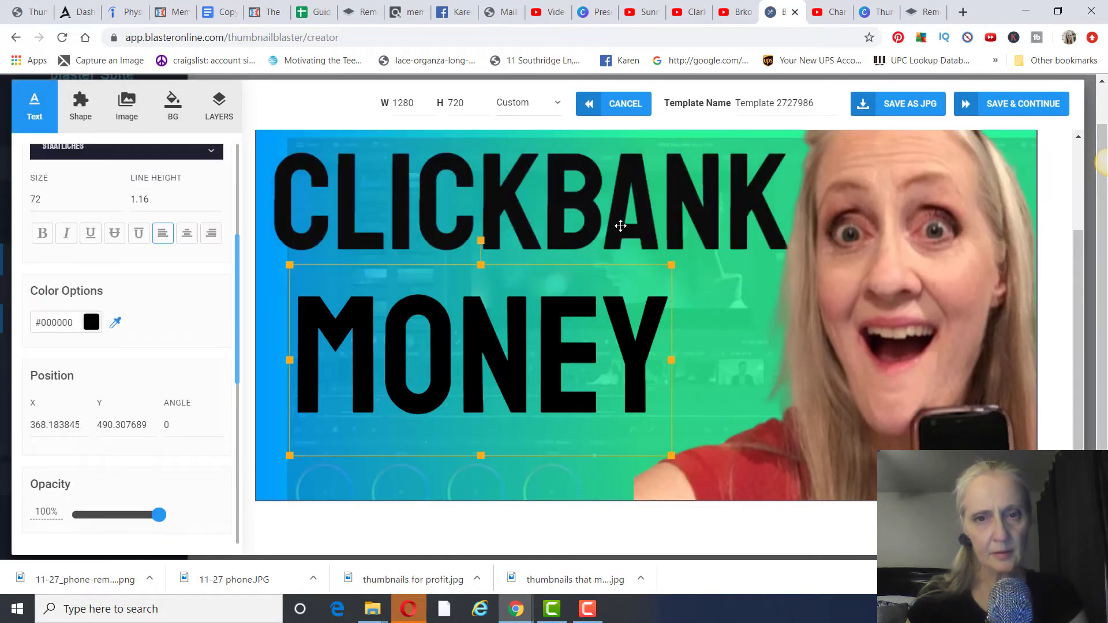
pyautogui.moveTo(480, 265); pyautogui.dragTo(480, 291)
# Select the whole CLICKBANK headline and set its text size to 33.
pyautogui.click(492, 251)
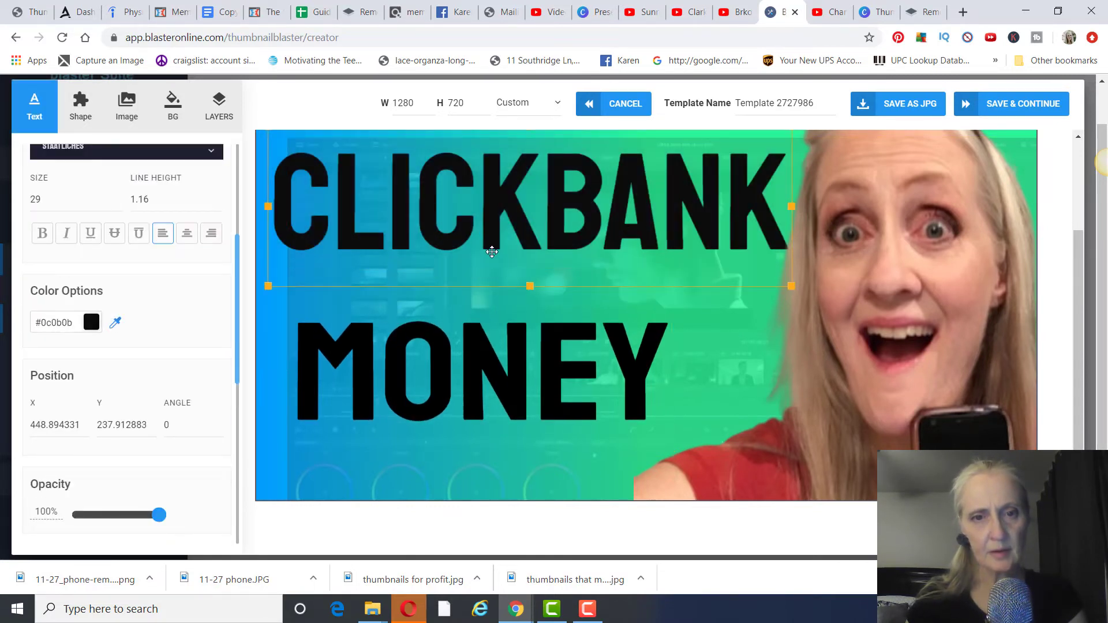
pyautogui.click(496, 241)
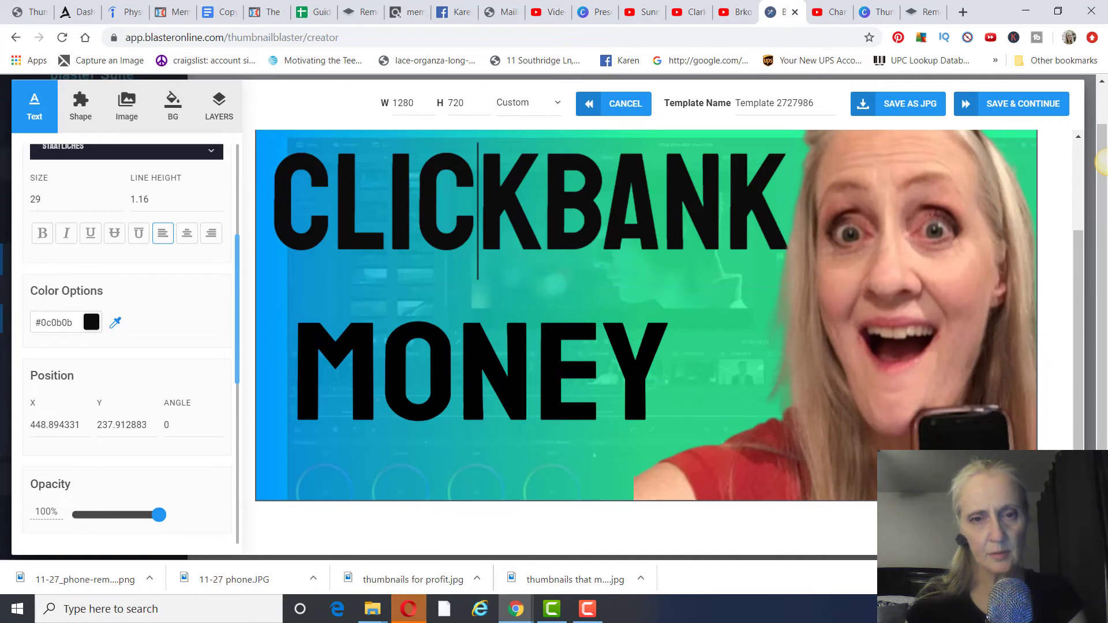
pyautogui.click(542, 212)
pyautogui.click(270, 211)
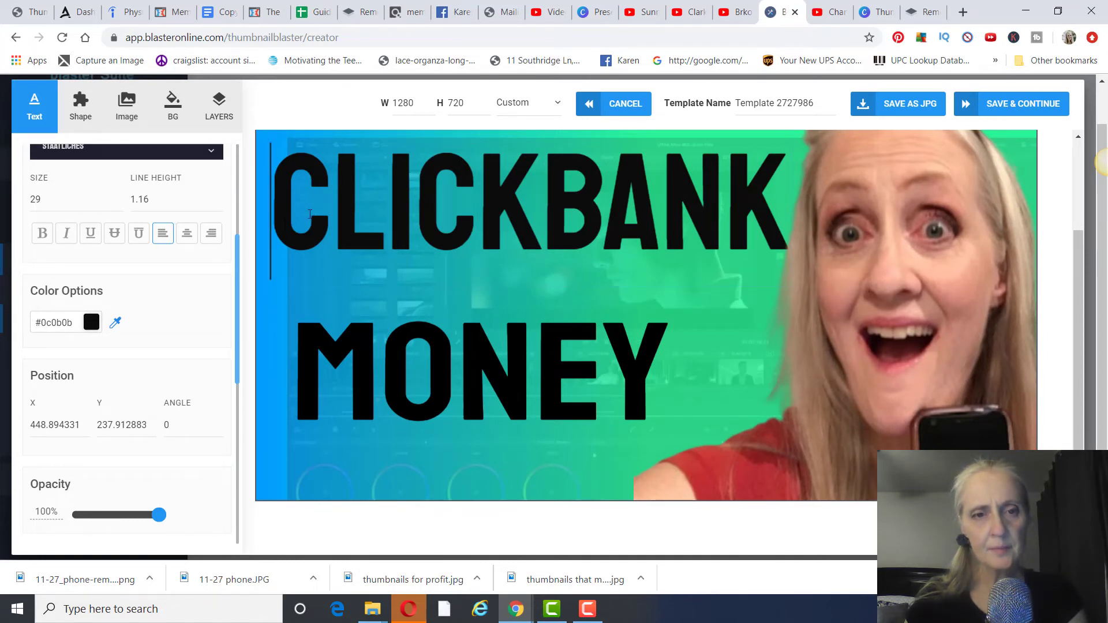
pyautogui.moveTo(270, 211); pyautogui.dragTo(789, 212)
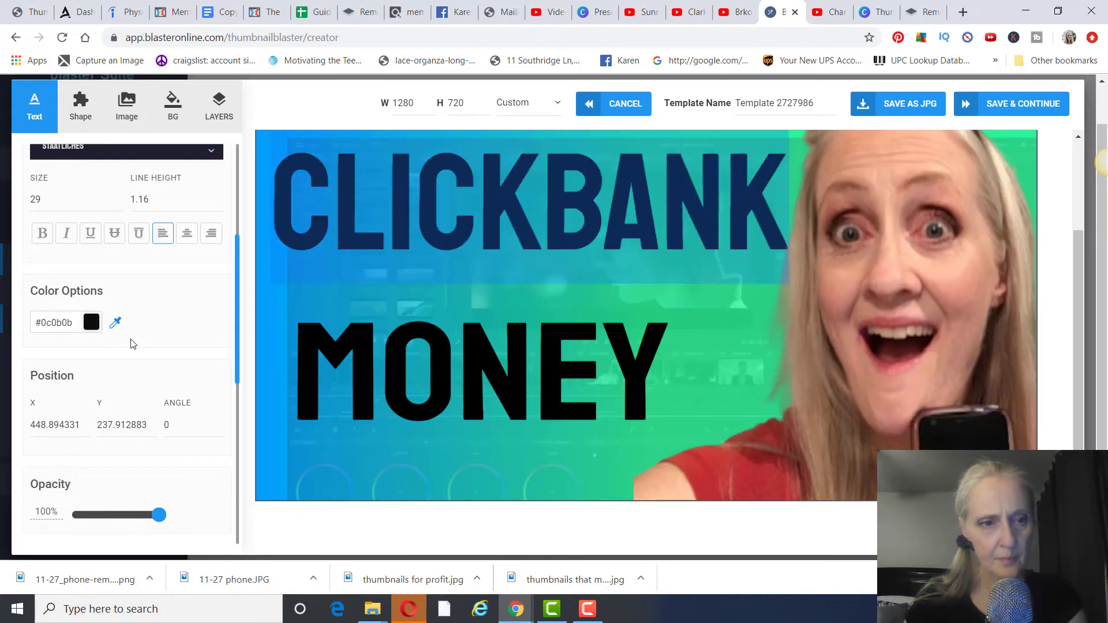
pyautogui.scroll(-4, 132, 344)
pyautogui.scroll(8, 132, 342)
pyautogui.scroll(-4, 132, 344)
pyautogui.click(118, 198)
pyautogui.click(119, 198)
pyautogui.click(118, 198)
pyautogui.click(118, 197)
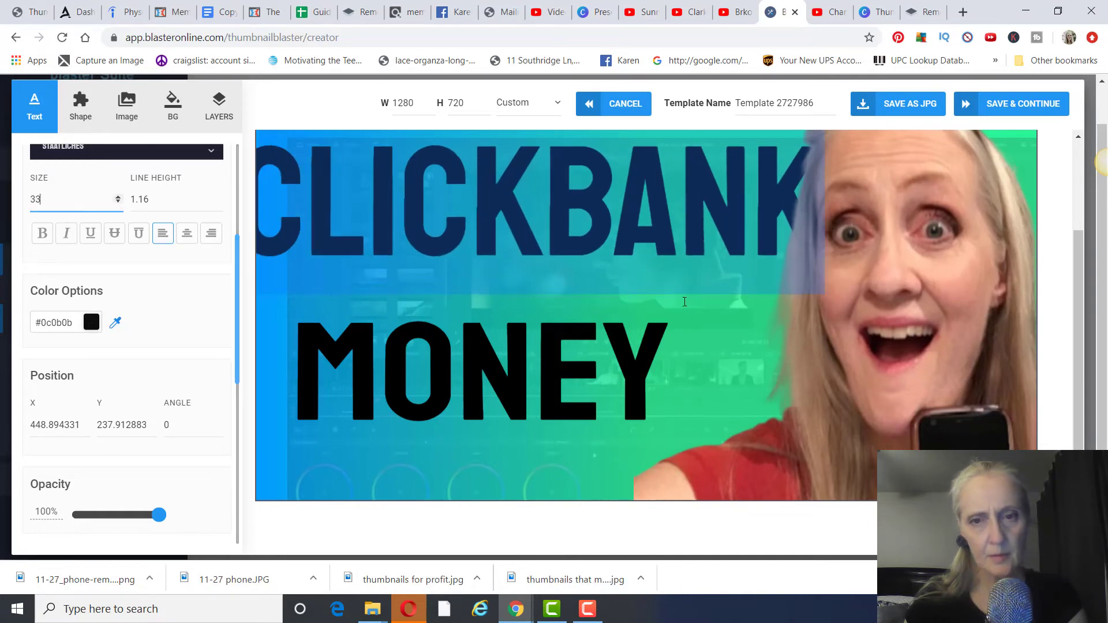
# Move the CLICKBANK headline closer to MONEY and scale it down slightly, placing it at about X 369, Y 285.
pyautogui.click(734, 325)
pyautogui.click(626, 133)
pyautogui.moveTo(626, 132); pyautogui.dragTo(626, 173)
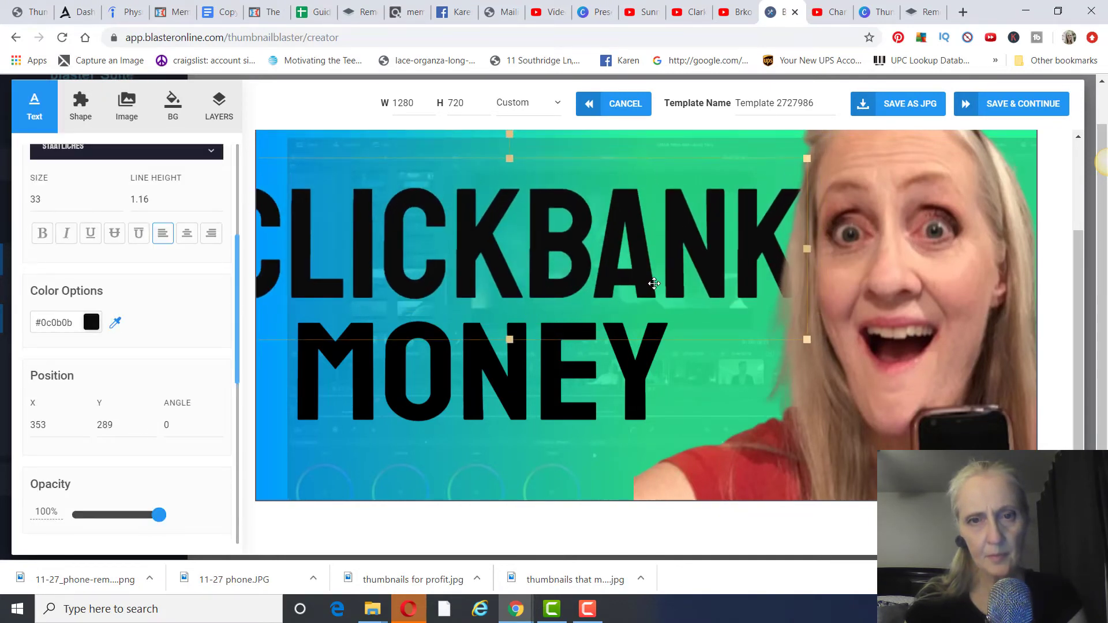
pyautogui.moveTo(809, 156); pyautogui.dragTo(802, 167)
pyautogui.moveTo(595, 244); pyautogui.dragTo(687, 223)
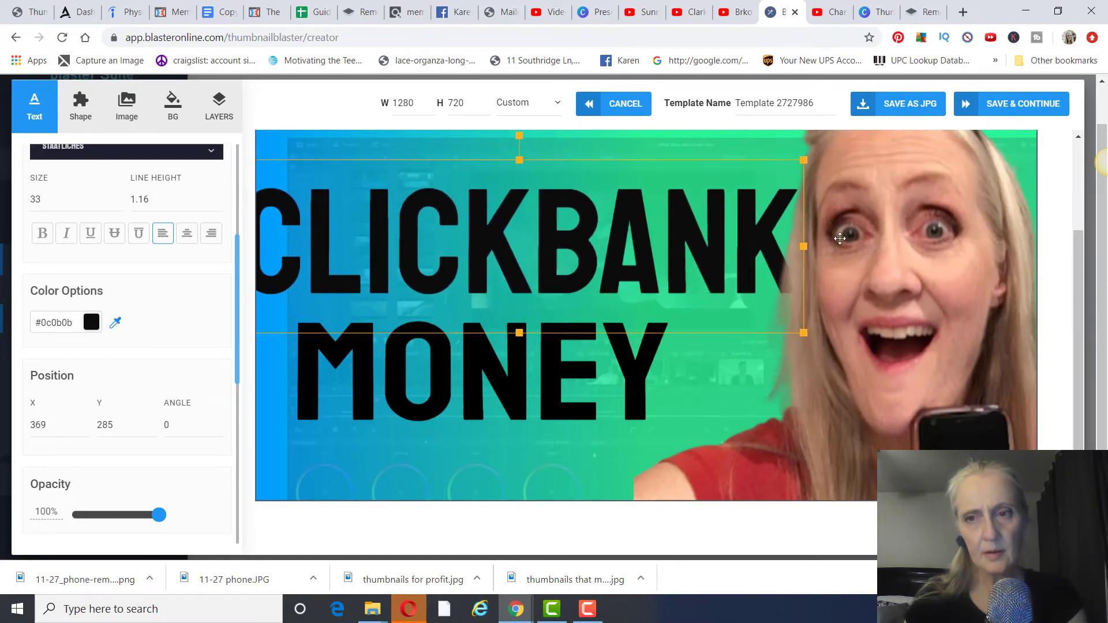
# Nudge the cutout photo right and down, and shrink the CLICKBANK headline from its upper-right corner to clear the photo.
pyautogui.click(864, 258)
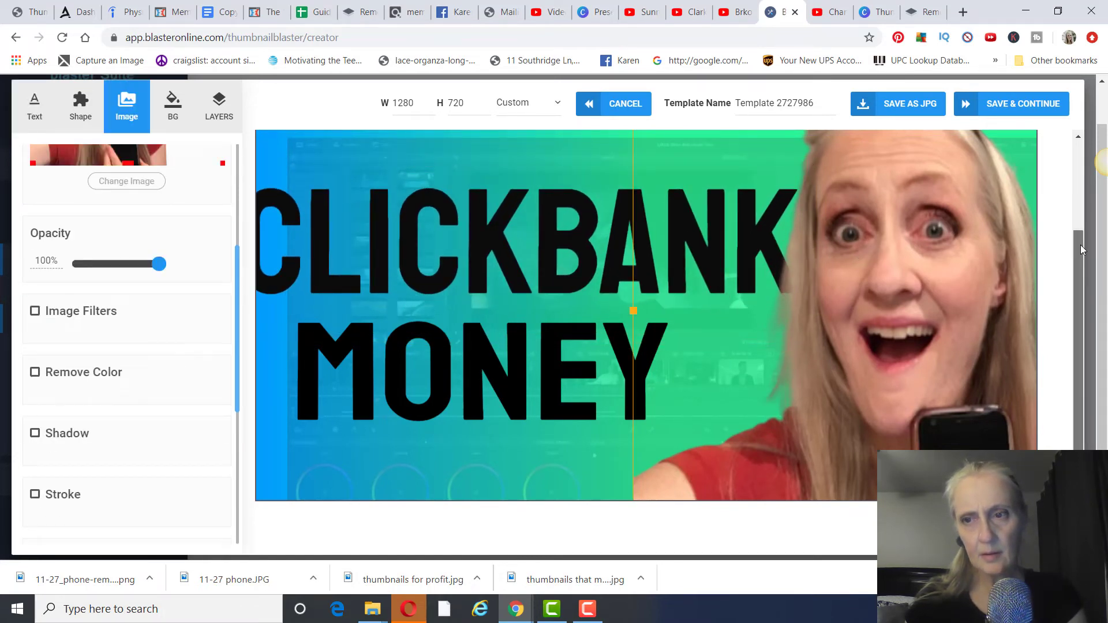
pyautogui.scroll(1, 1080, 247)
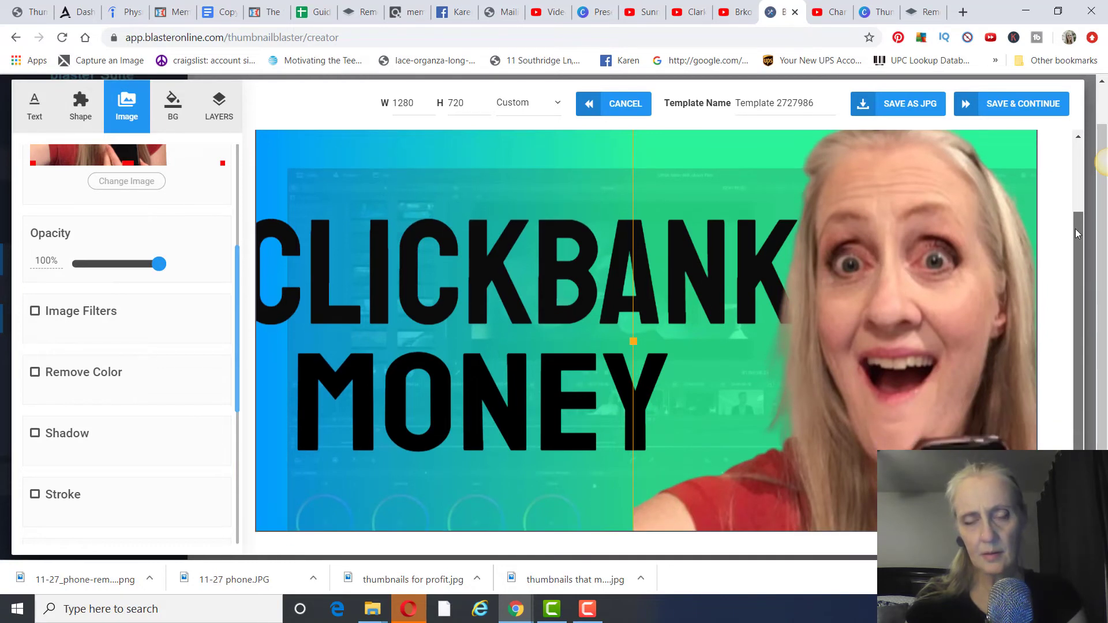
pyautogui.click(738, 238)
pyautogui.moveTo(807, 193); pyautogui.dragTo(762, 211)
pyautogui.click(762, 223)
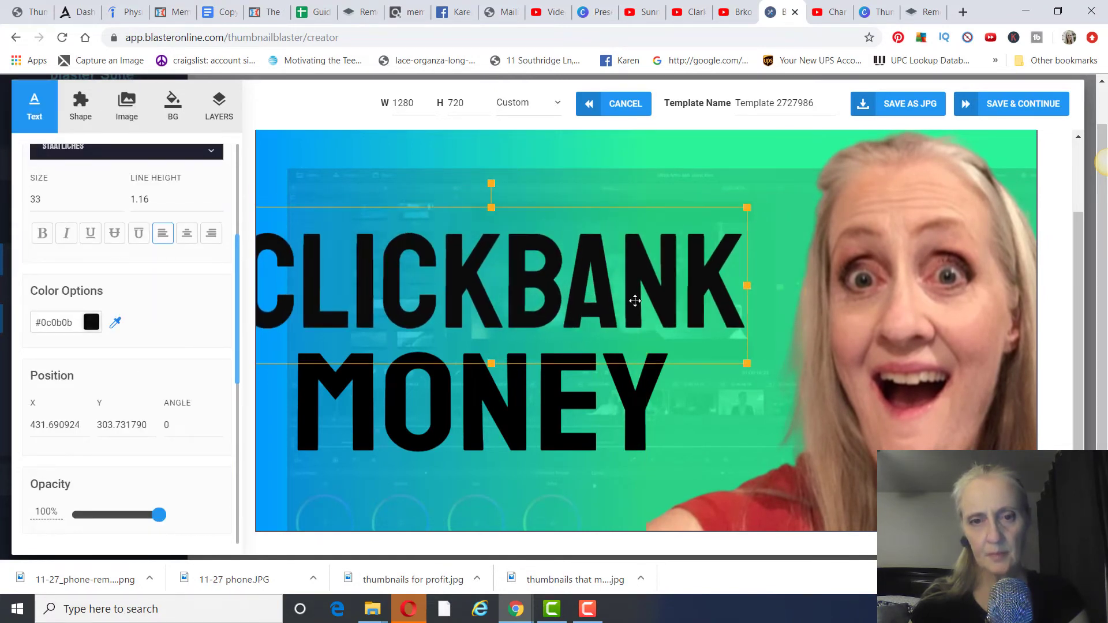
# Shrink the MONEY text slightly from its upper-right corner.
pyautogui.click(656, 381)
pyautogui.moveTo(670, 329); pyautogui.dragTo(639, 340)
pyautogui.click(632, 173)
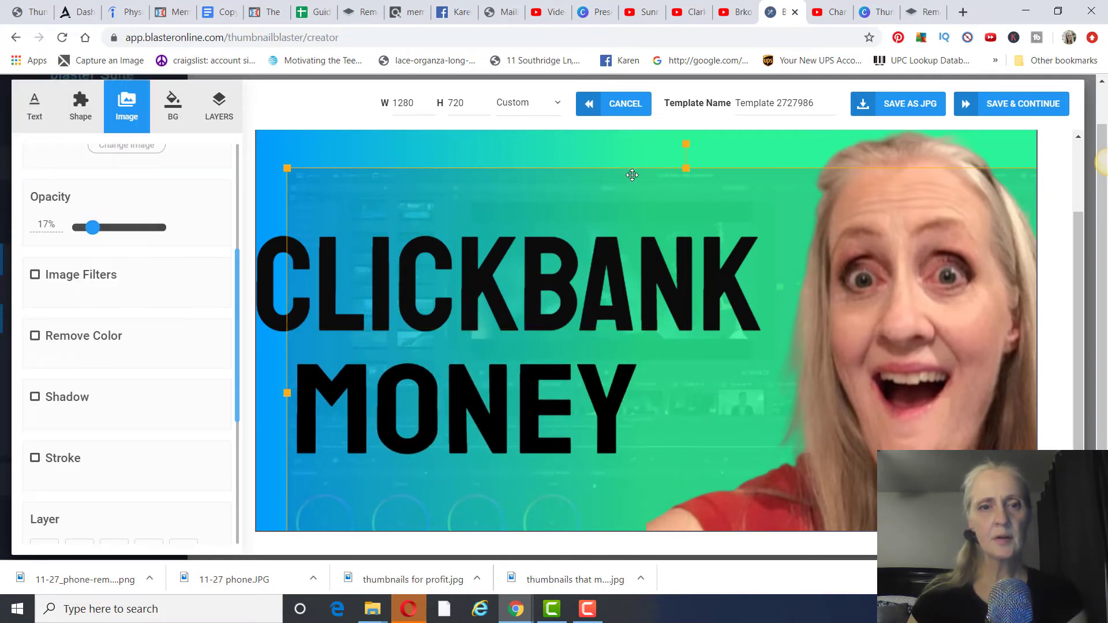
# Fill the background with solid yellow #ffee58 and delete the faded screenshot overlay.
pyautogui.click(428, 143)
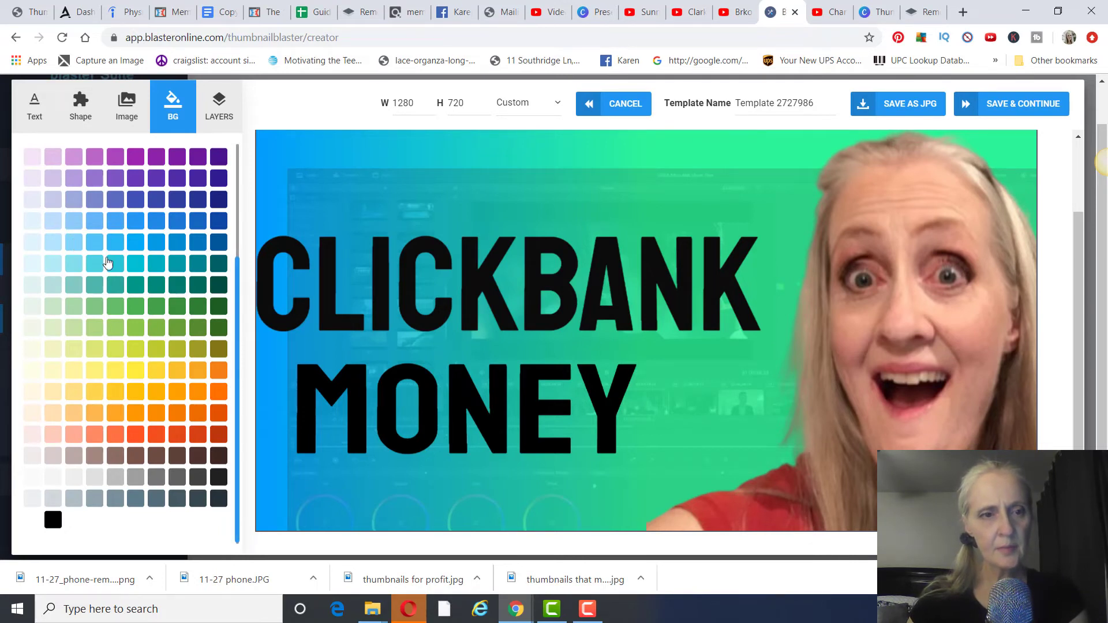
pyautogui.click(116, 378)
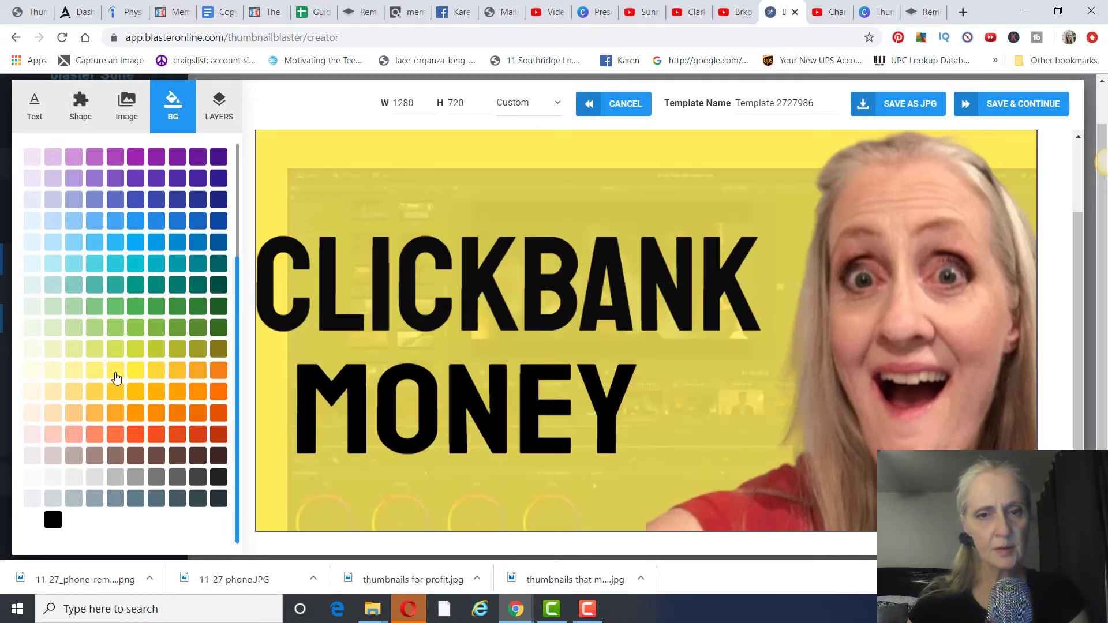
pyautogui.click(448, 197)
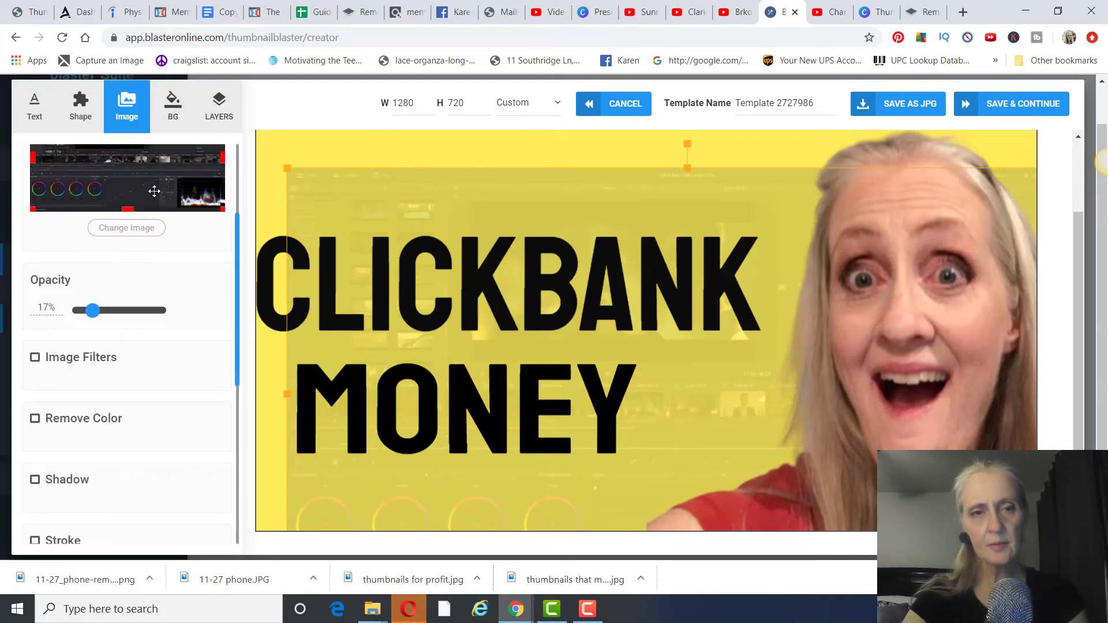
pyautogui.press('Delete')
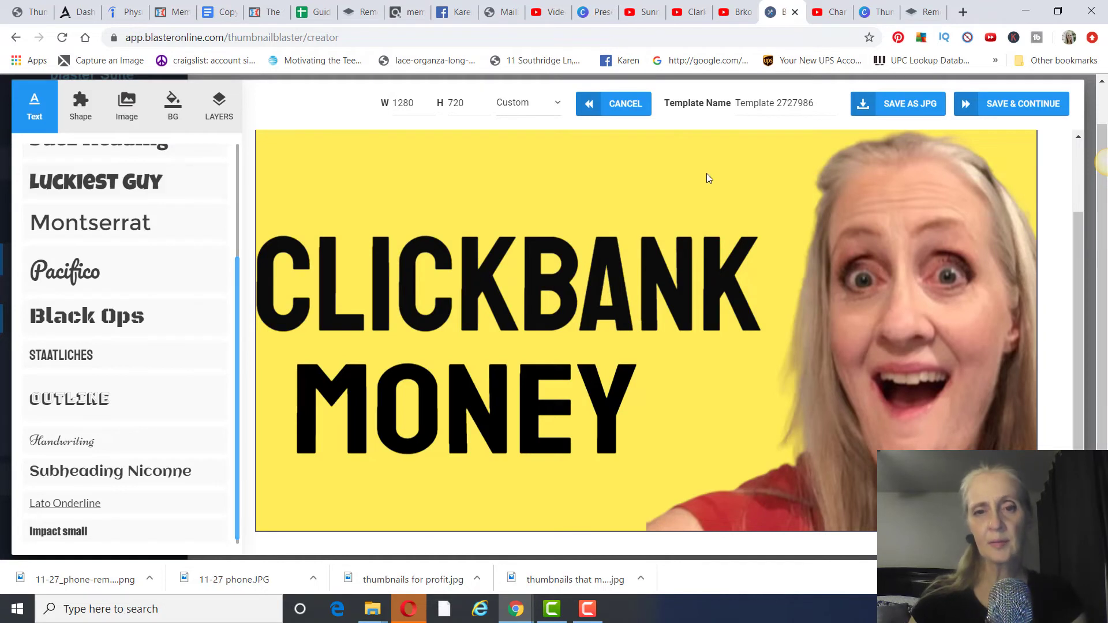
# Look through the background image sources and try a yellow-and-purple polygon picture from the system images as the background.
pyautogui.click(172, 107)
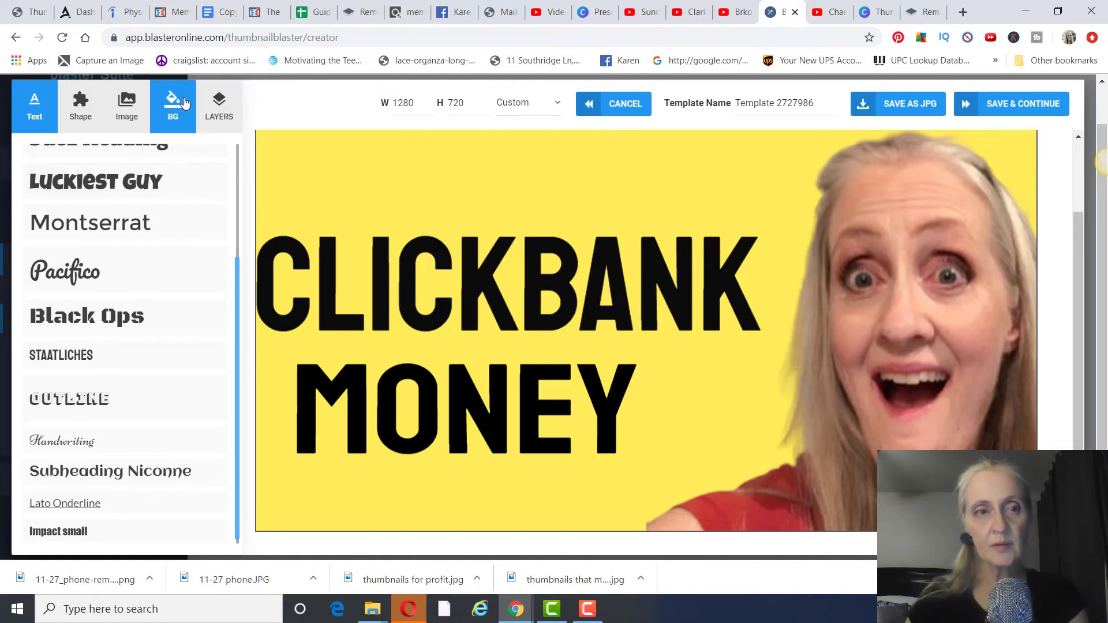
pyautogui.click(122, 126)
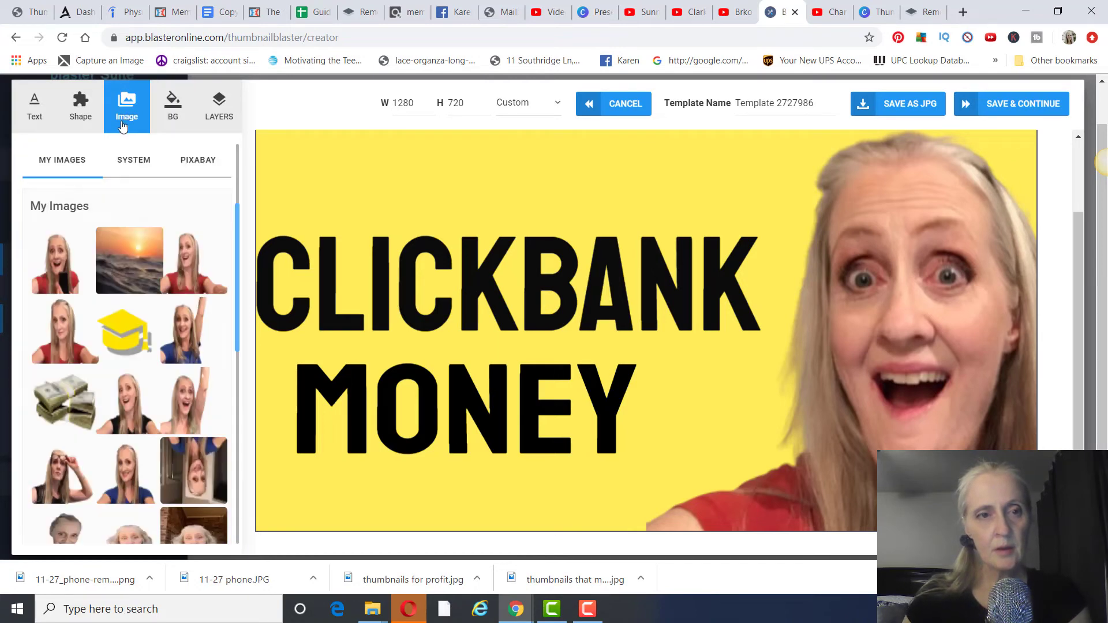
pyautogui.click(192, 161)
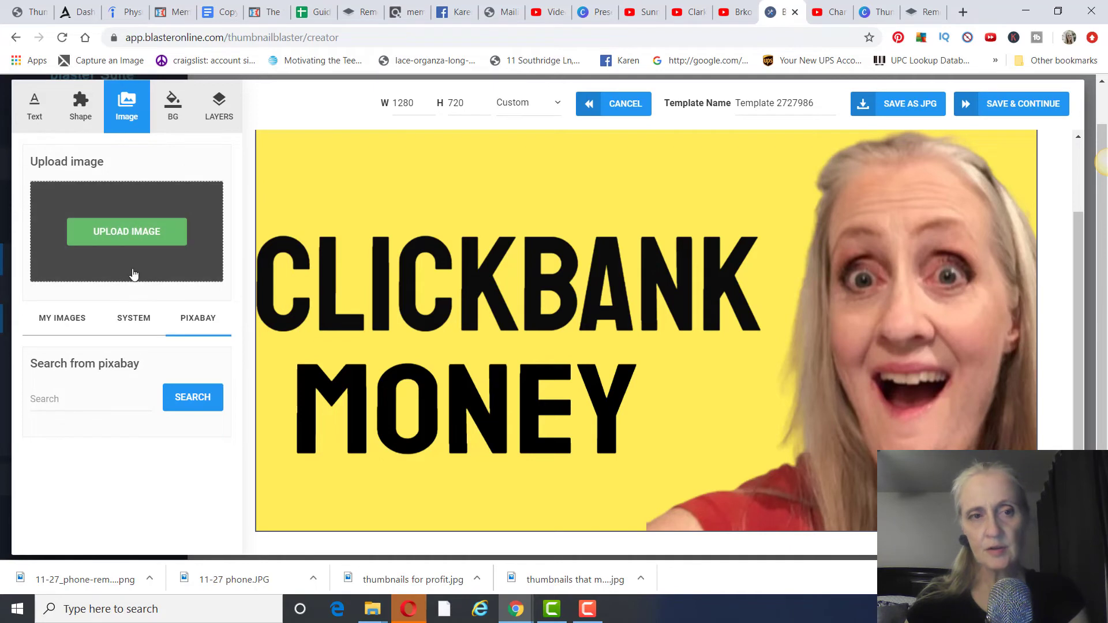
pyautogui.click(183, 118)
pyautogui.click(208, 150)
pyautogui.click(133, 352)
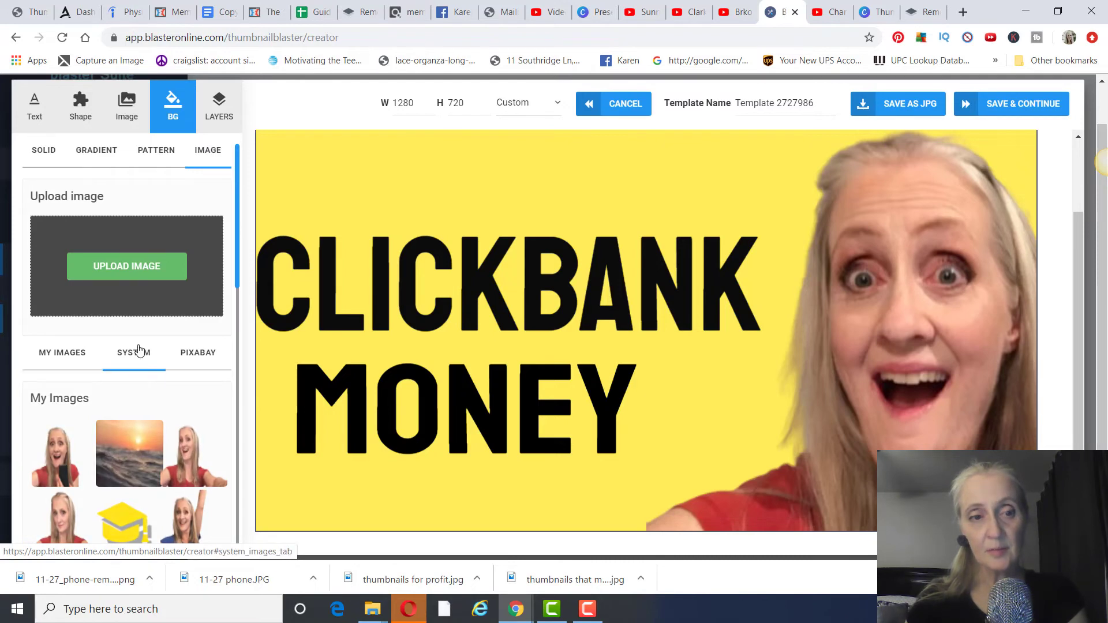
pyautogui.scroll(-6, 121, 391)
pyautogui.moveTo(139, 369)
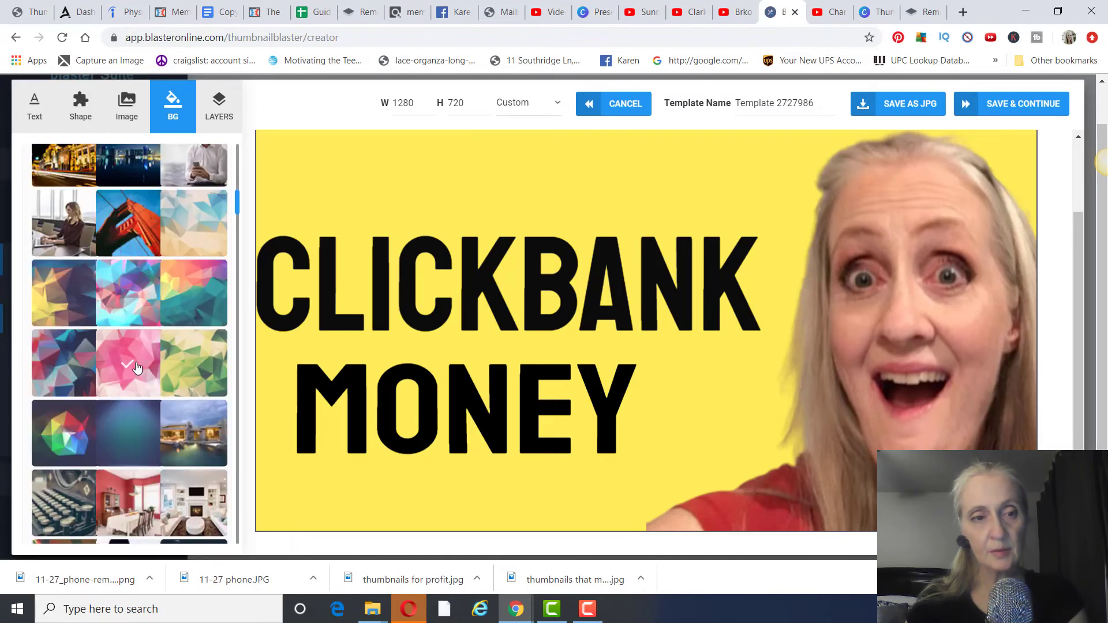
pyautogui.click(68, 302)
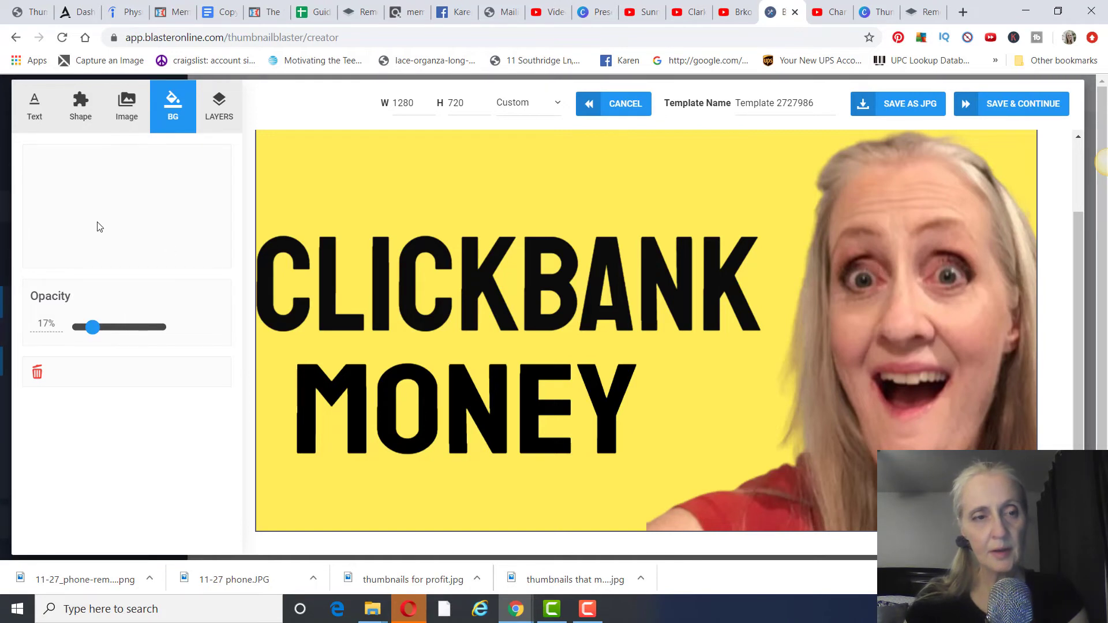
pyautogui.click(38, 122)
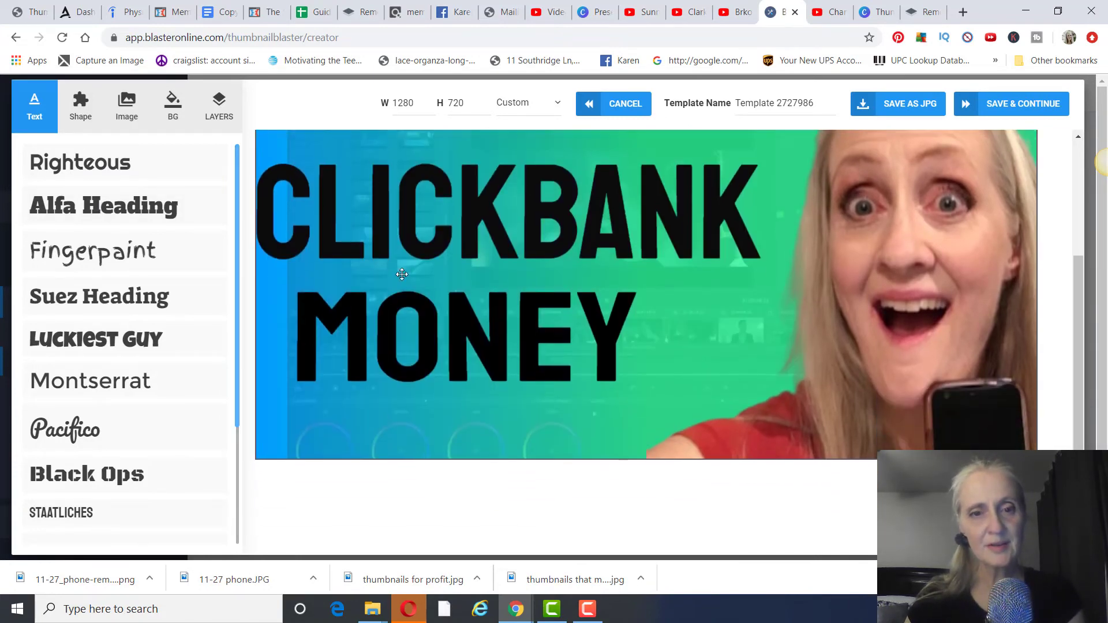
# Delete the faded screenshot overlay and fill the background with the solid yellow-green colour #dce775.
pyautogui.click(505, 182)
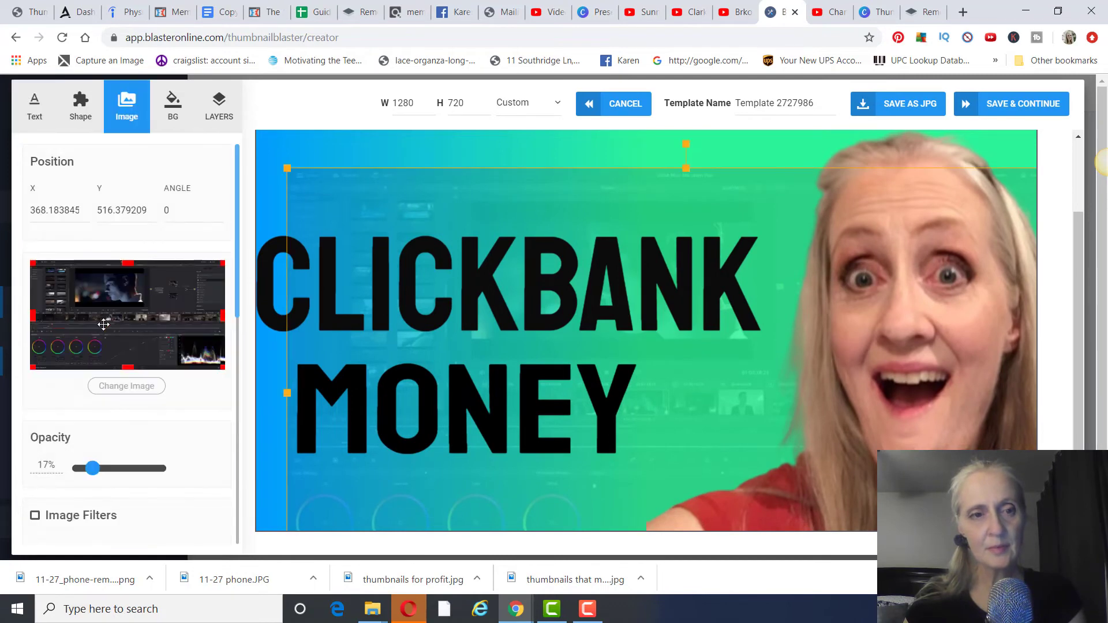
pyautogui.press('Delete')
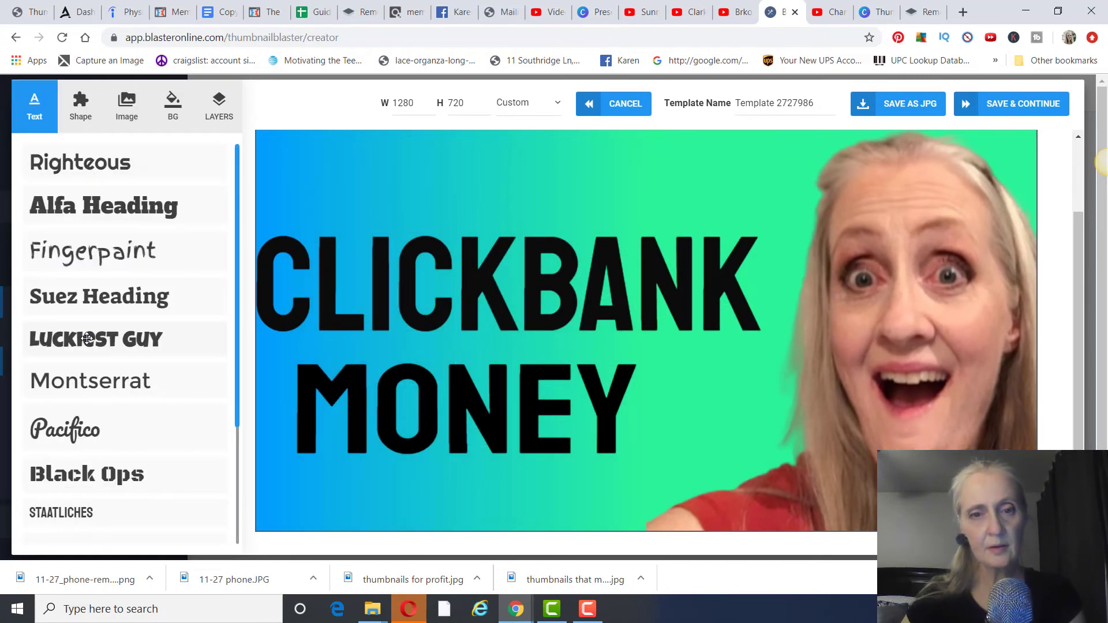
pyautogui.click(178, 120)
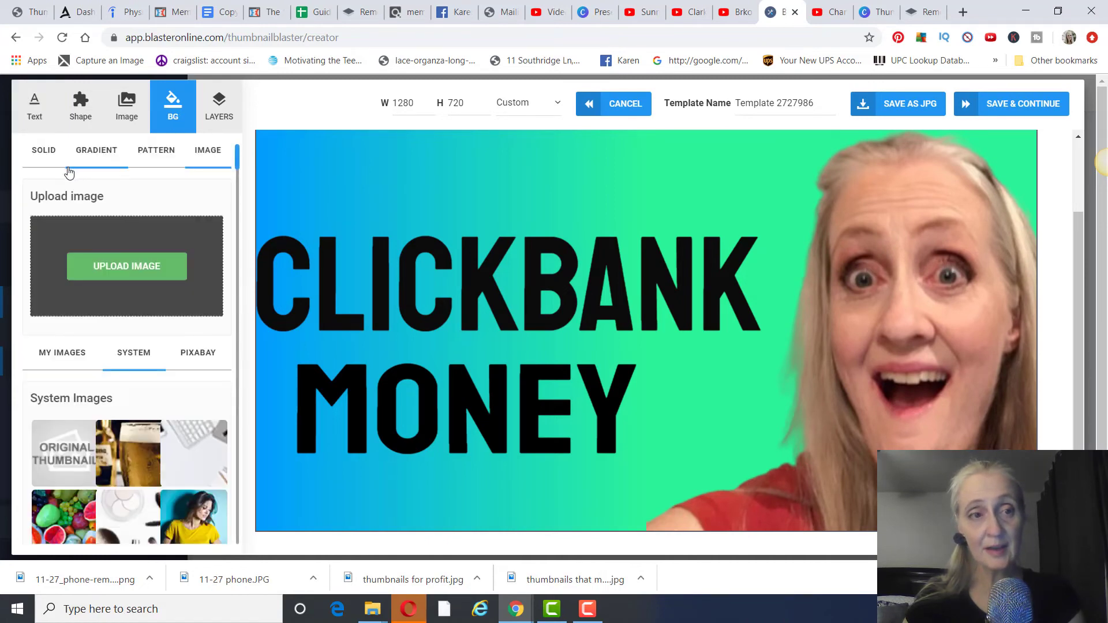
pyautogui.click(43, 164)
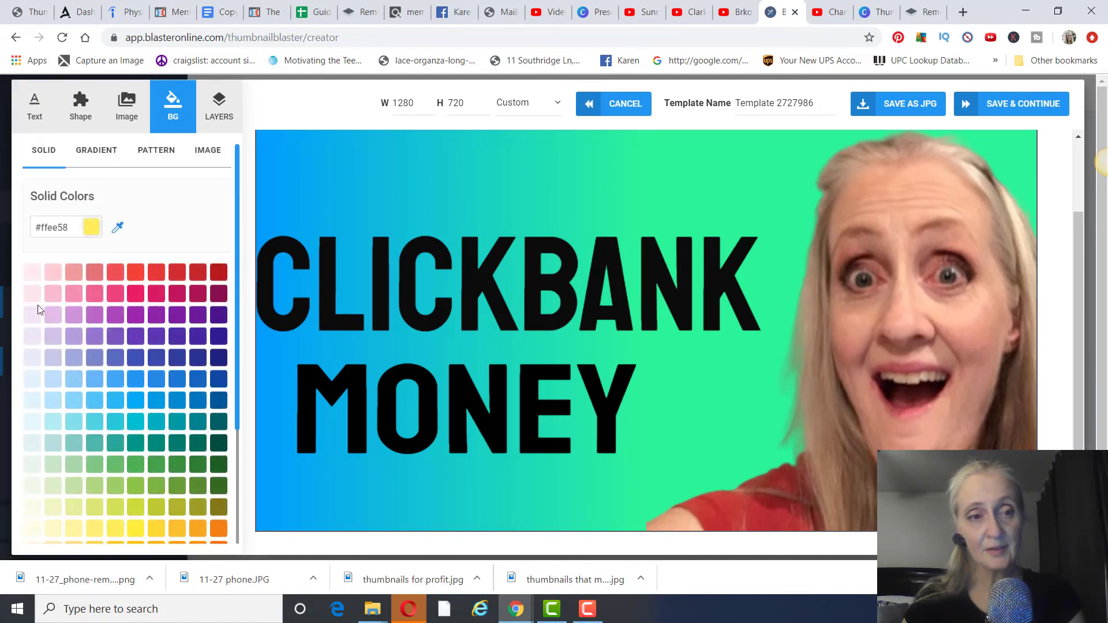
pyautogui.click(94, 510)
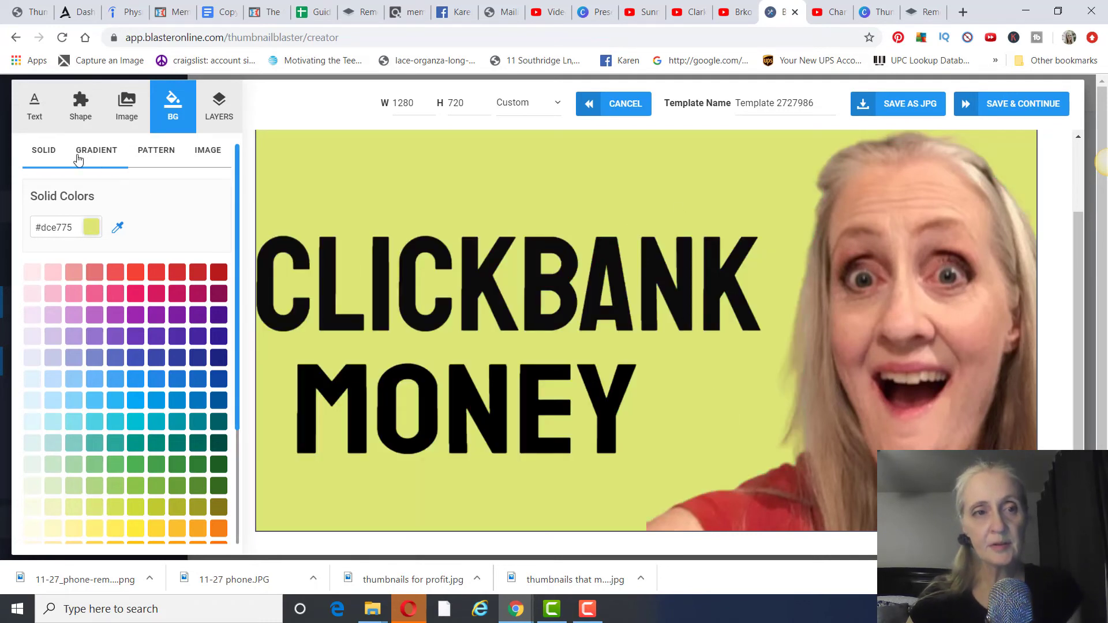
# Insert the stacked dollar bills picture from the user's own images and move it to the lower part of the thumbnail.
pyautogui.click(109, 120)
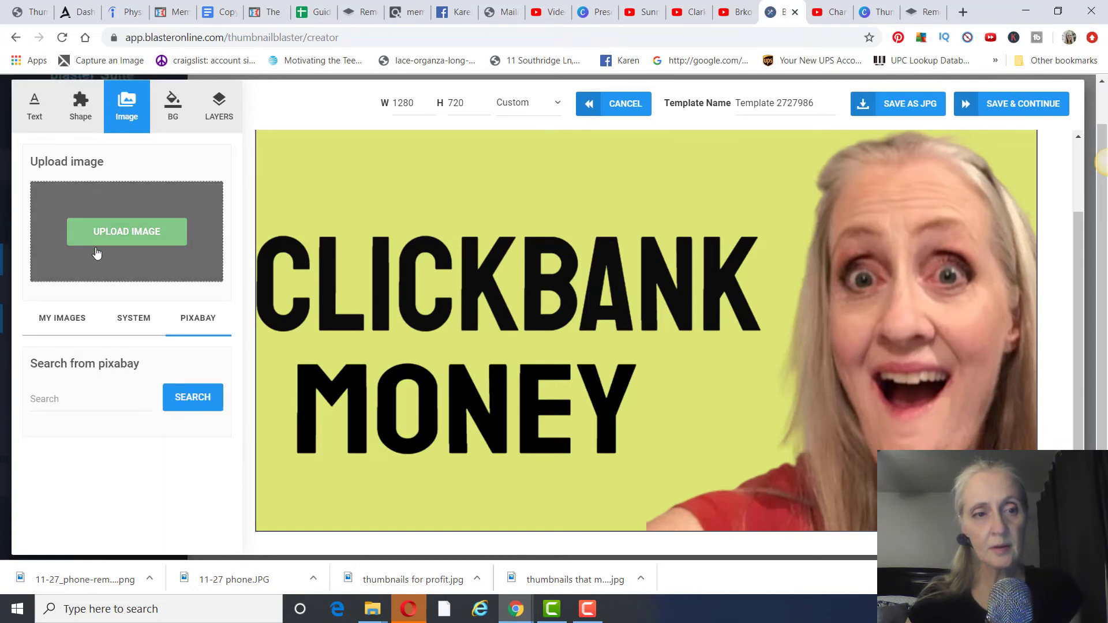
pyautogui.click(63, 318)
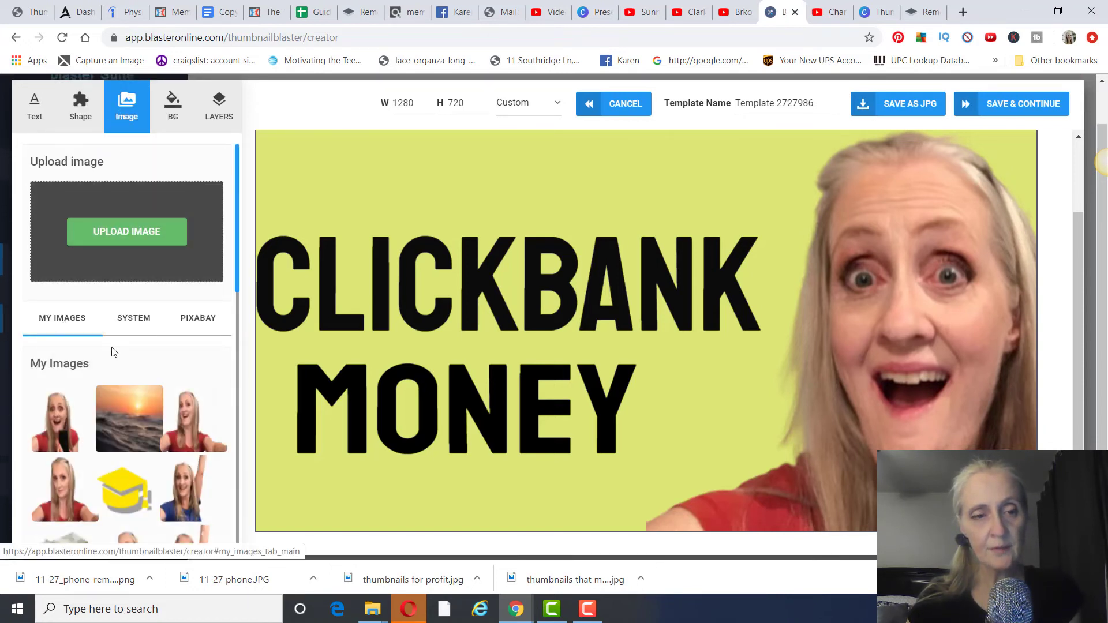
pyautogui.scroll(-5, 114, 351)
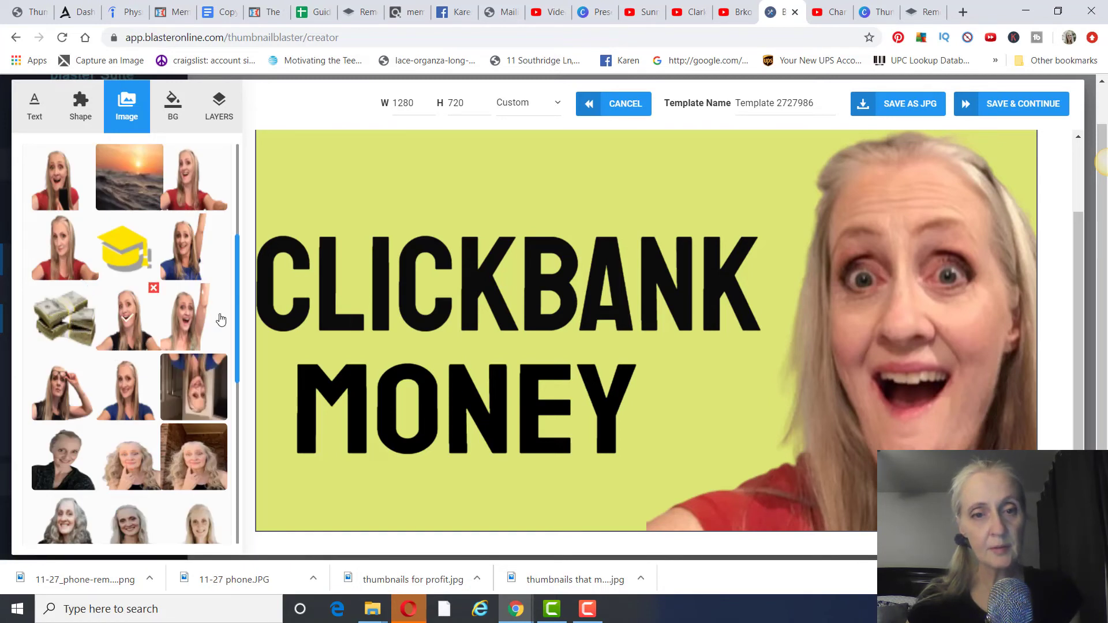
pyautogui.click(73, 324)
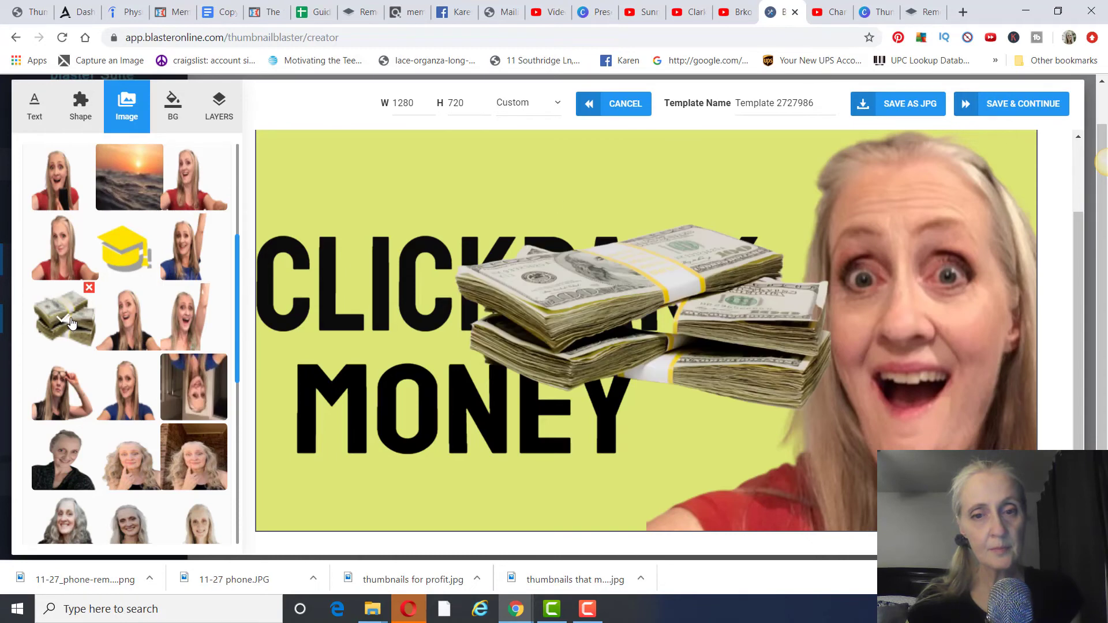
pyautogui.moveTo(692, 285); pyautogui.dragTo(551, 414)
# Move the CLICKBANK headline up to about X 408, Y 196 and MONEY up beneath it to about X 395, Y 351.
pyautogui.click(659, 263)
pyautogui.moveTo(659, 262); pyautogui.dragTo(694, 197)
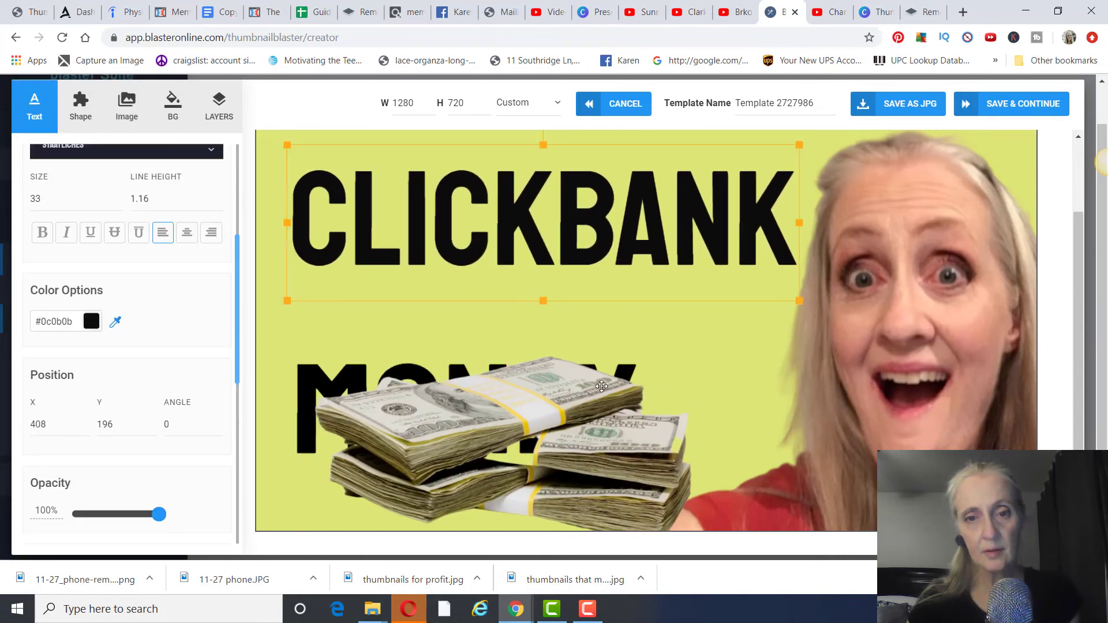
pyautogui.click(663, 346)
pyautogui.moveTo(663, 347); pyautogui.dragTo(722, 283)
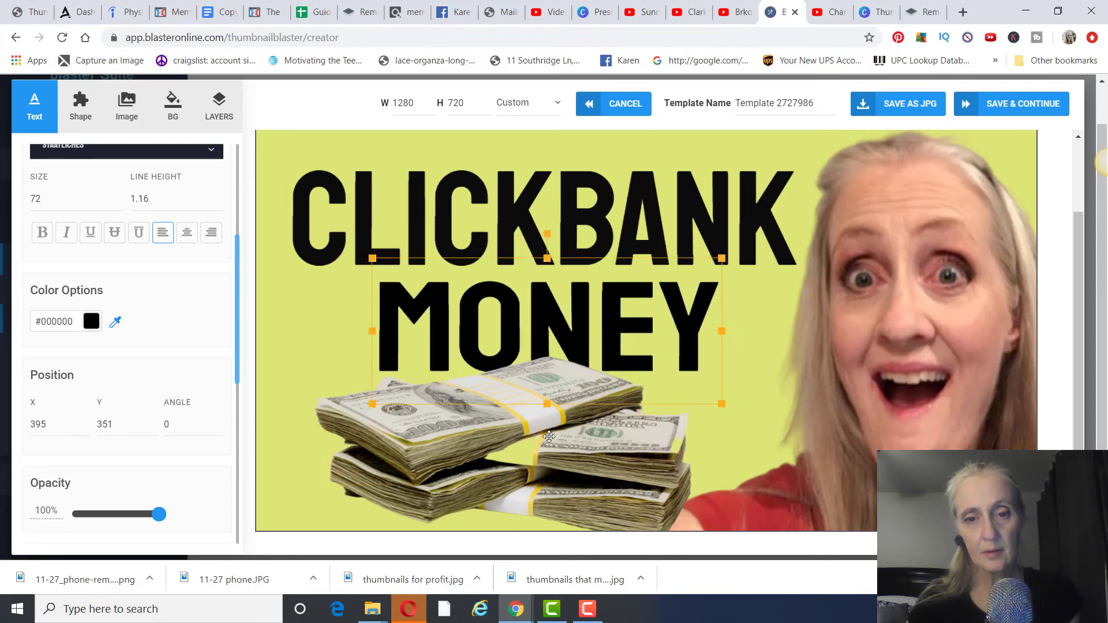
# Shrink the dollar bills picture from its upper-right corner and place it just below MONEY.
pyautogui.moveTo(605, 404); pyautogui.dragTo(594, 415)
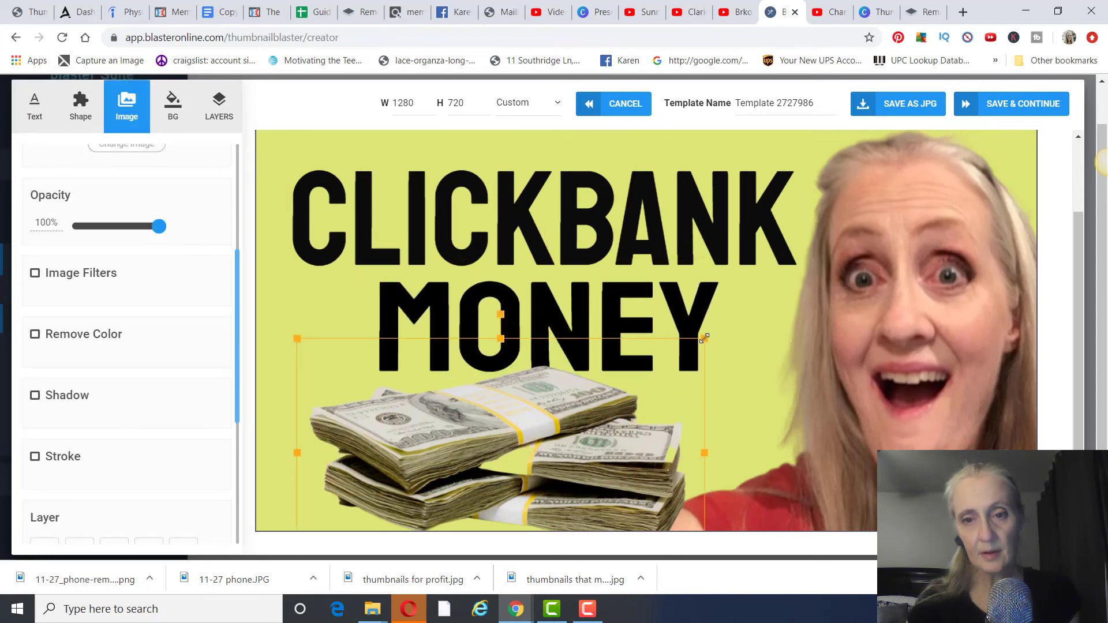
pyautogui.moveTo(704, 339); pyautogui.dragTo(665, 367)
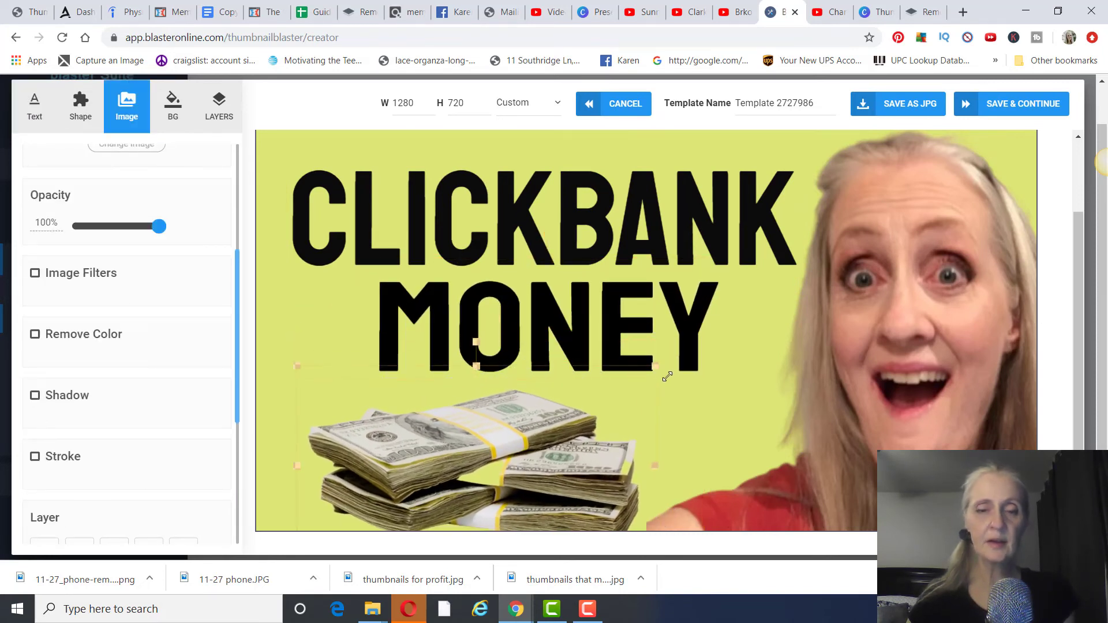
pyautogui.moveTo(580, 481); pyautogui.dragTo(592, 470)
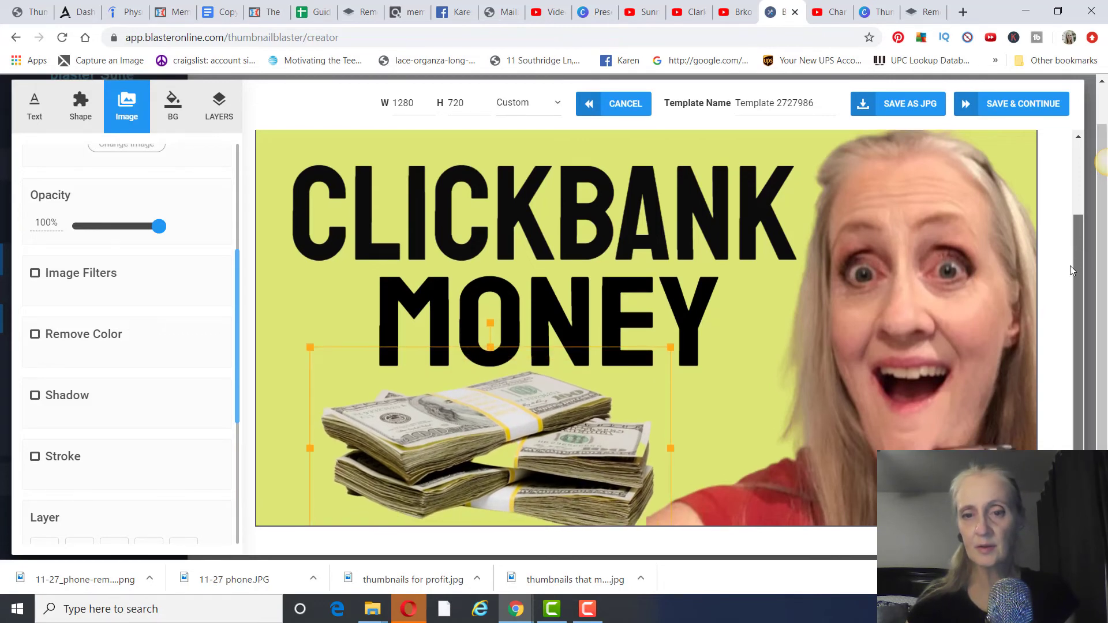
# Nudge the cutout photo slightly left and down so the arm meets the dollar bills.
pyautogui.scroll(-1, 1072, 258)
pyautogui.click(718, 440)
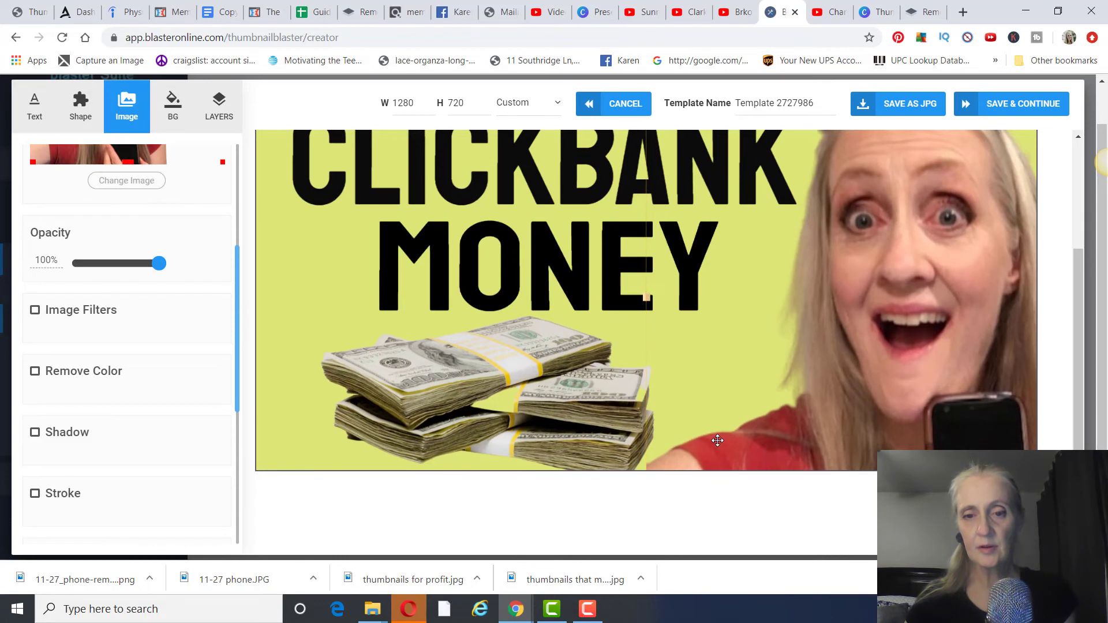
pyautogui.moveTo(717, 440); pyautogui.dragTo(710, 447)
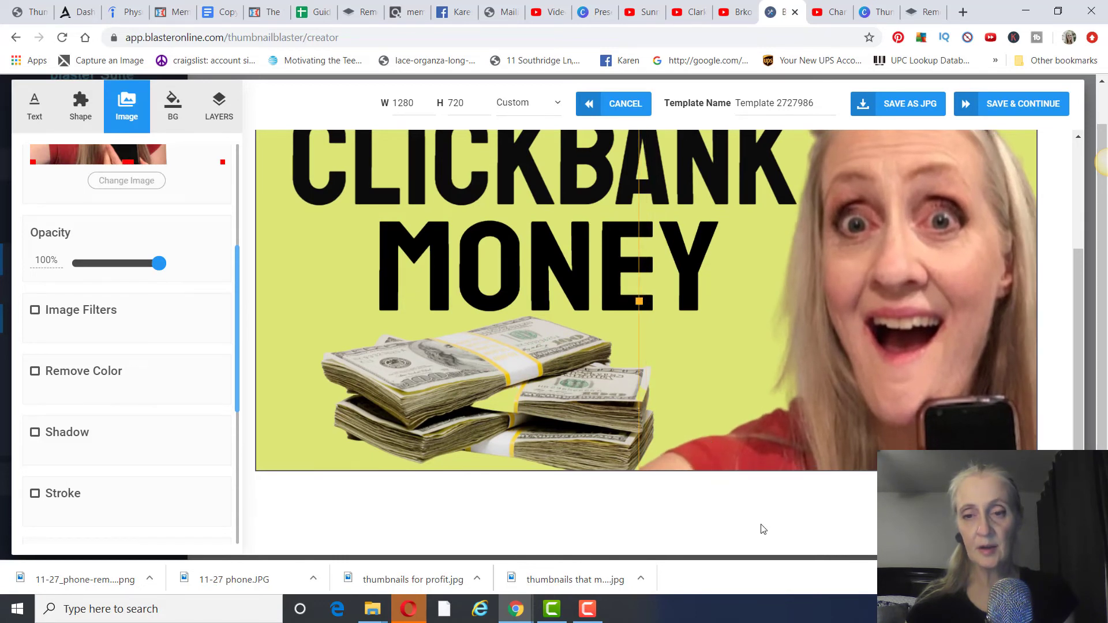
pyautogui.moveTo(1090, 308); pyautogui.dragTo(1090, 258)
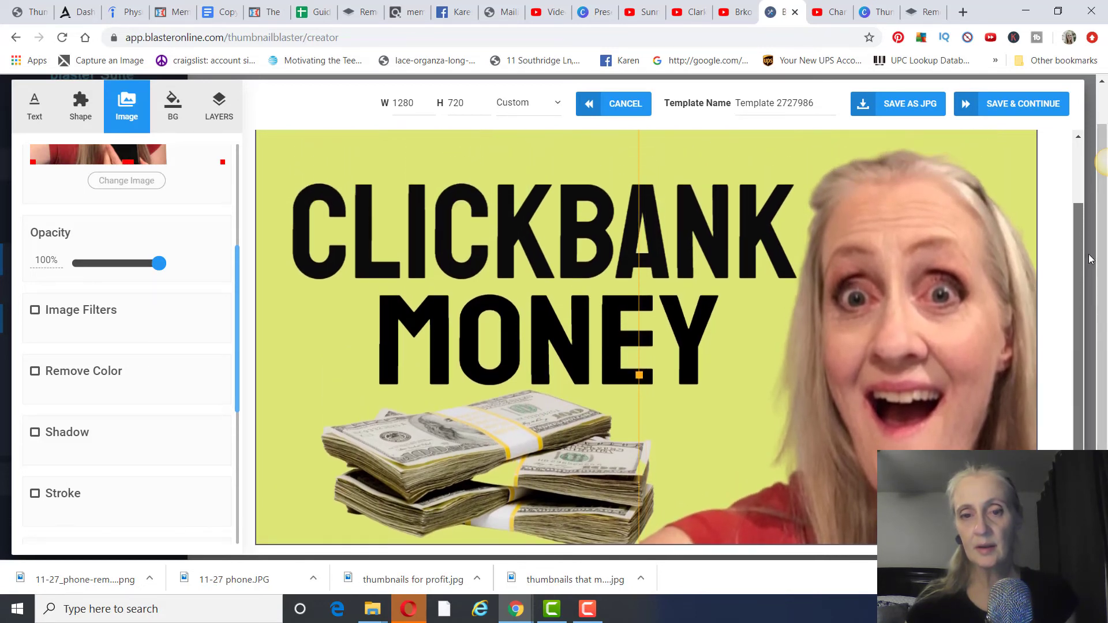
pyautogui.click(734, 161)
pyautogui.click(715, 352)
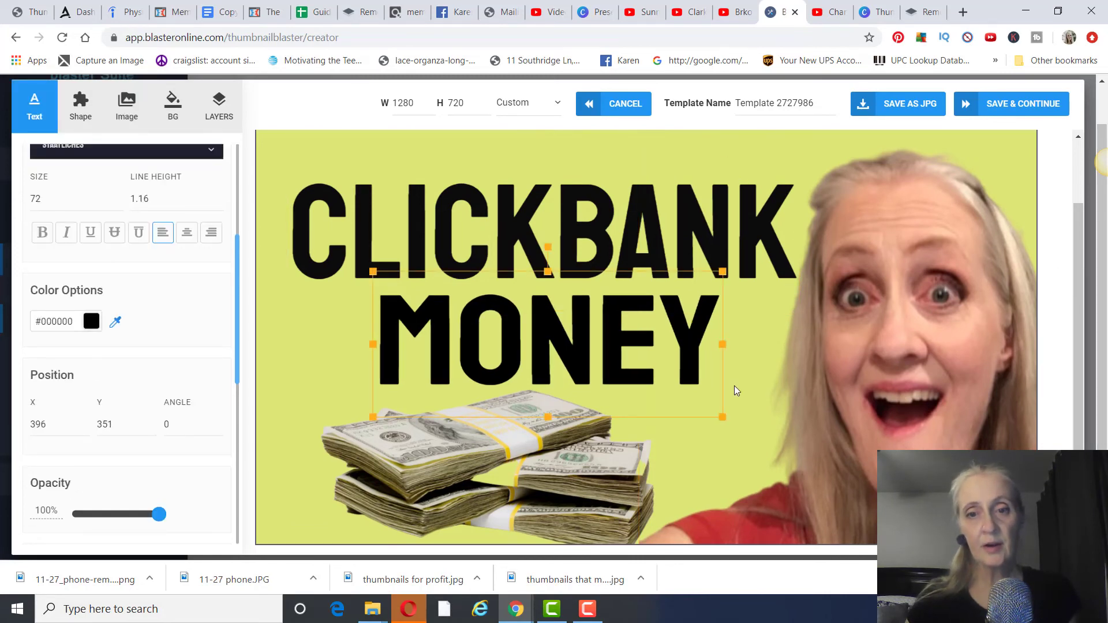
pyautogui.click(714, 444)
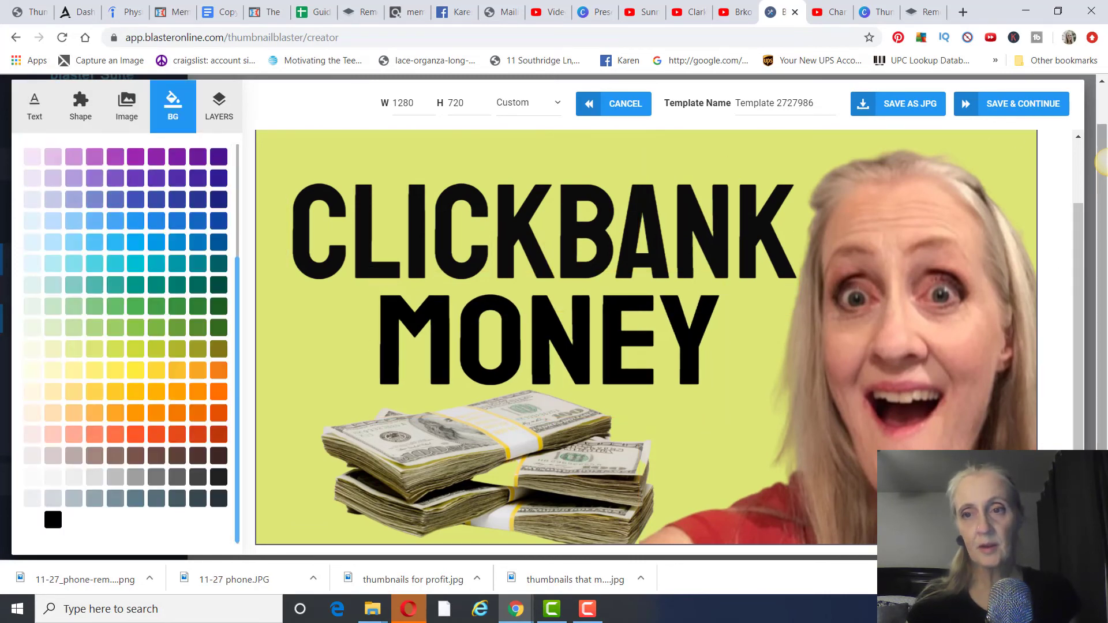
# Save the thumbnail and continue to the Save & Publish stage, dismissing the training video to review the finished preview.
pyautogui.click(1011, 112)
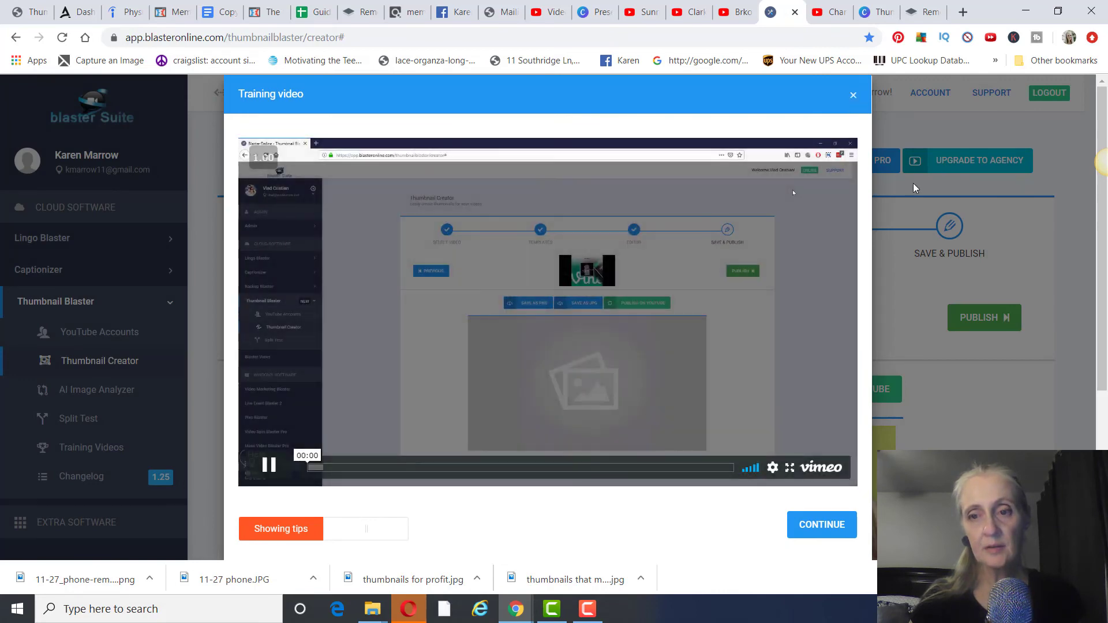
pyautogui.click(853, 95)
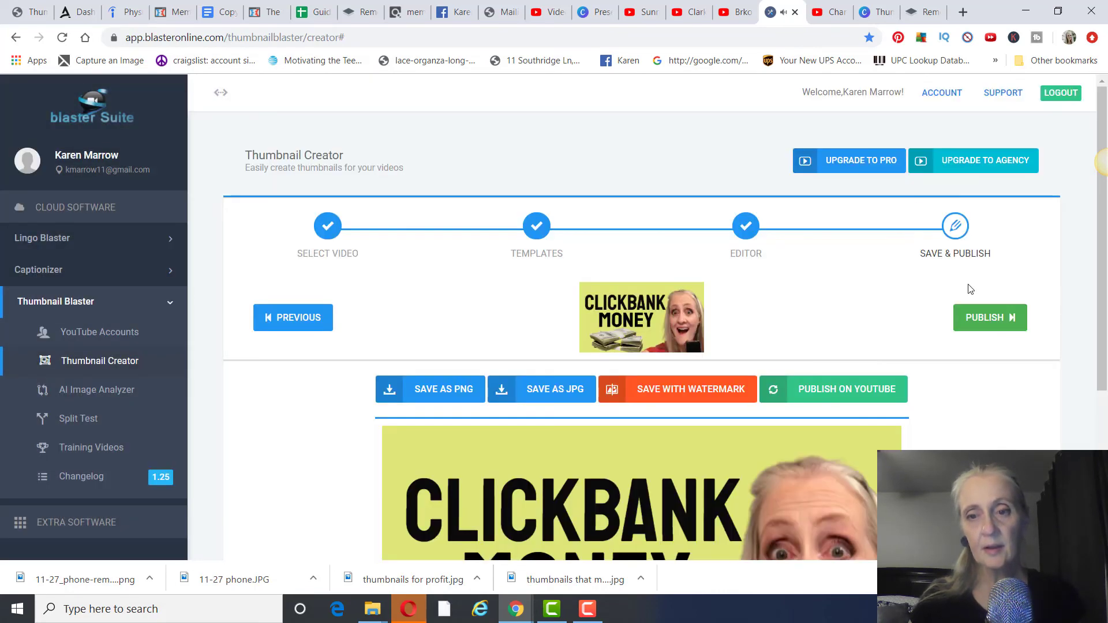
pyautogui.scroll(-3, 964, 286)
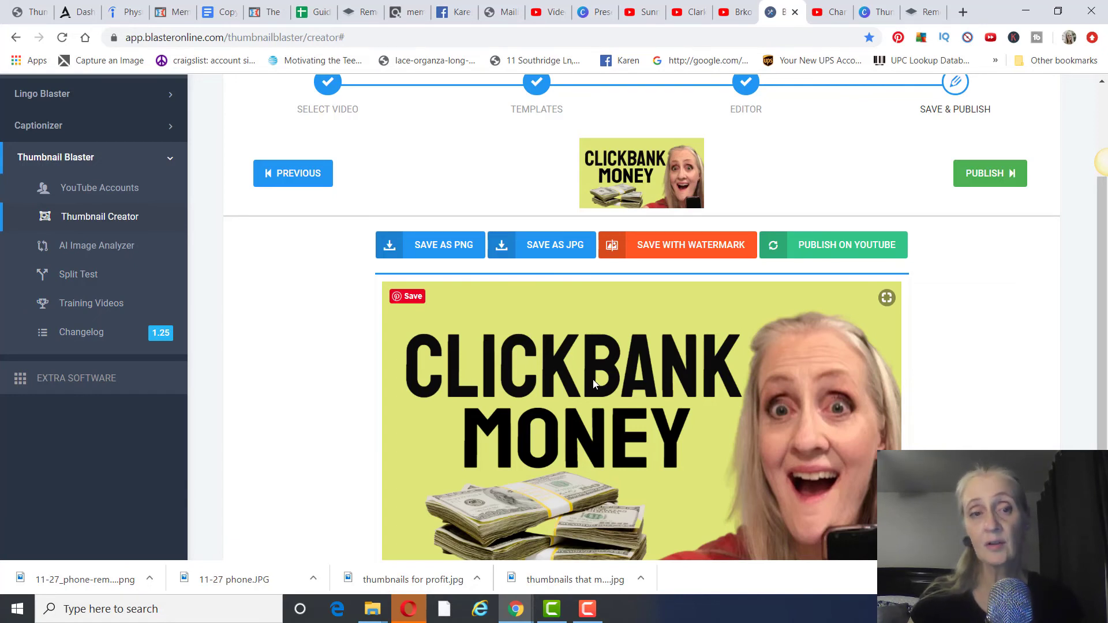
pyautogui.scroll(-1, 895, 323)
pyautogui.scroll(-2, 897, 333)
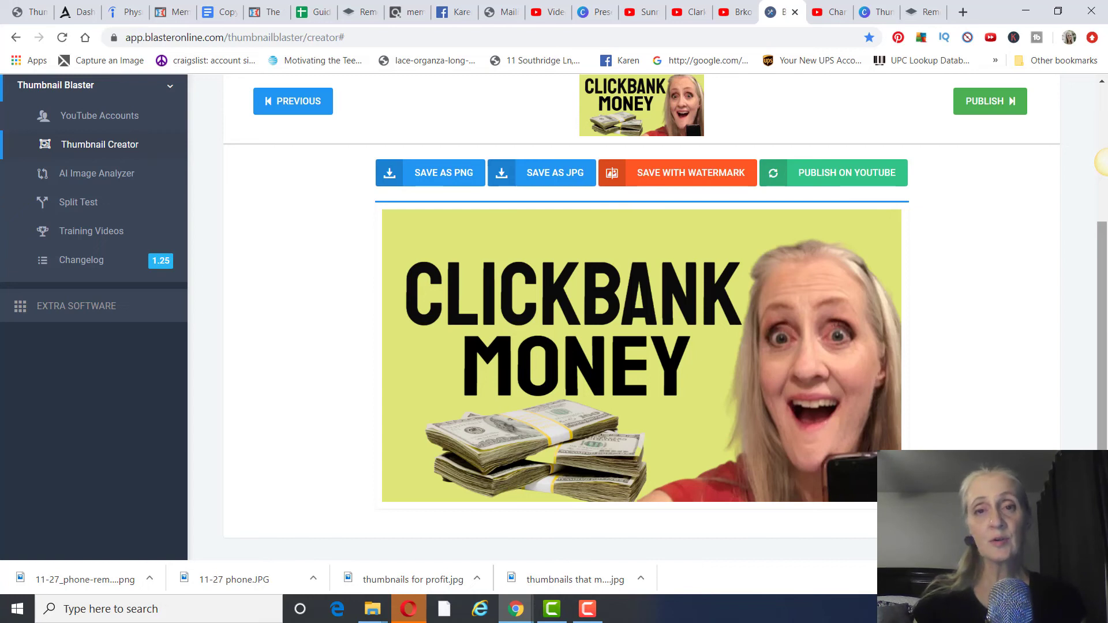
pyautogui.scroll(-2, 935, 300)
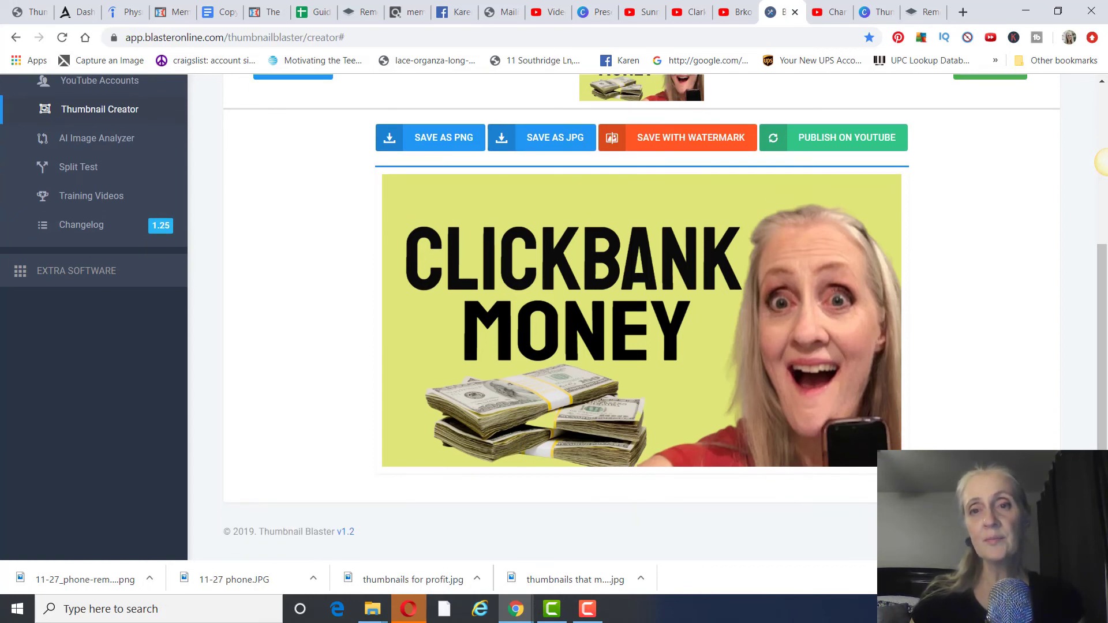
pyautogui.scroll(4, 935, 300)
pyautogui.scroll(-1, 936, 302)
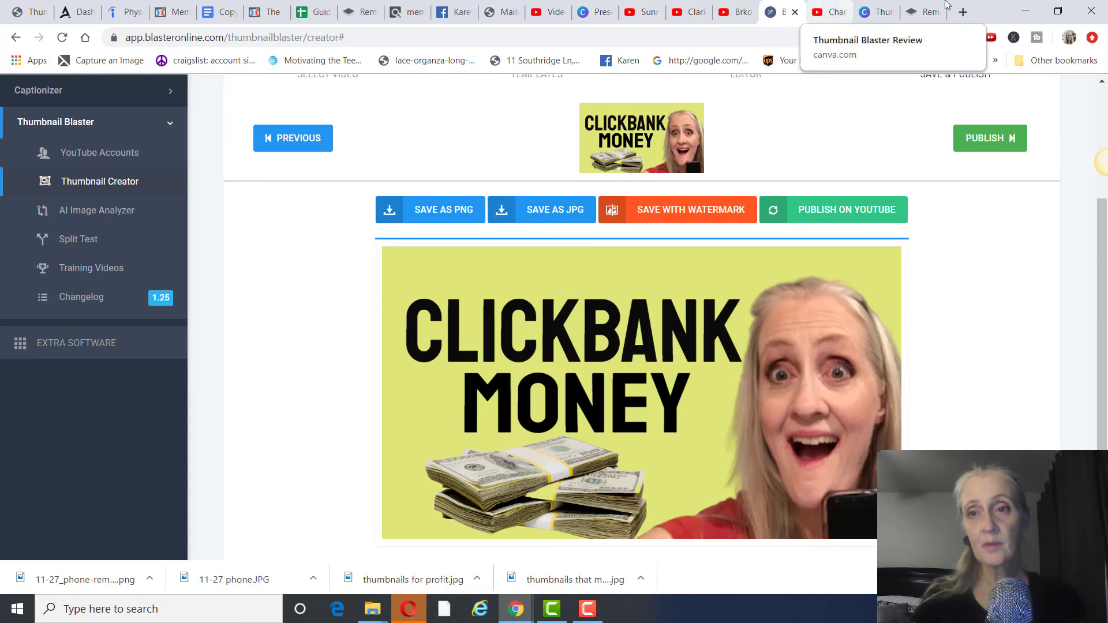
# Open YouTube in a new browser tab and go to the signed-in account's own channel, showing its uploaded videos.
pyautogui.click(962, 11)
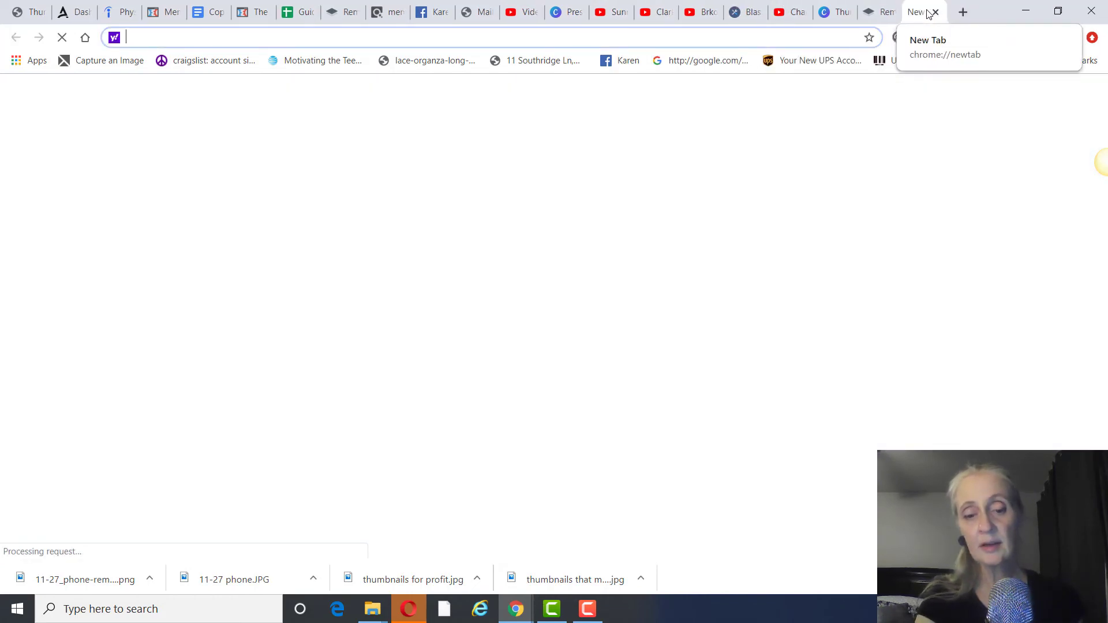
pyautogui.write('you')
pyautogui.press('Return')
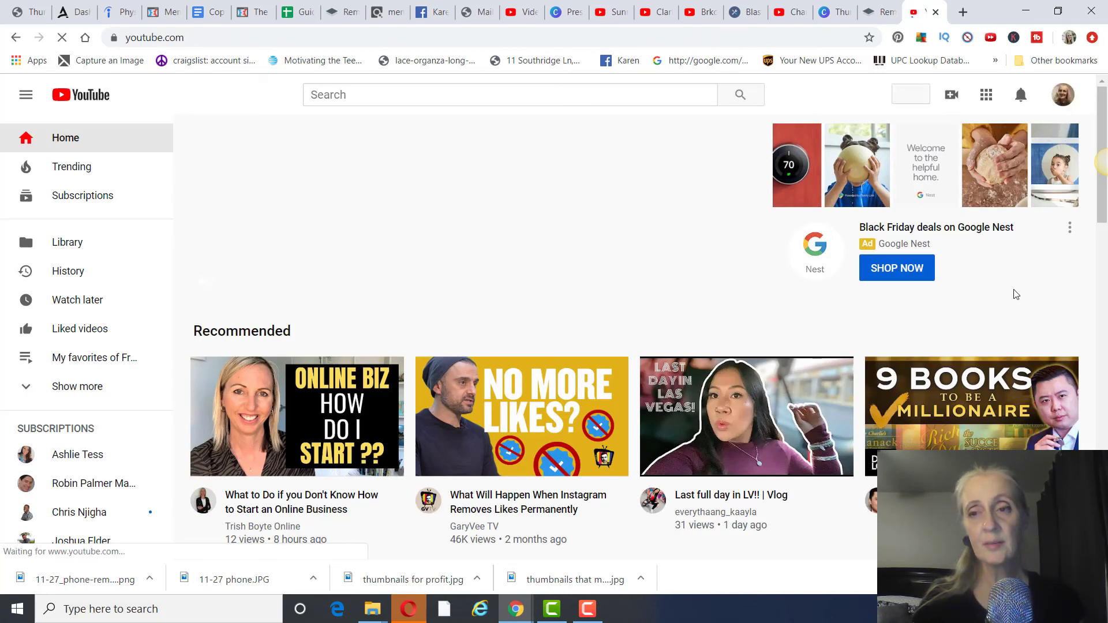
pyautogui.click(1061, 96)
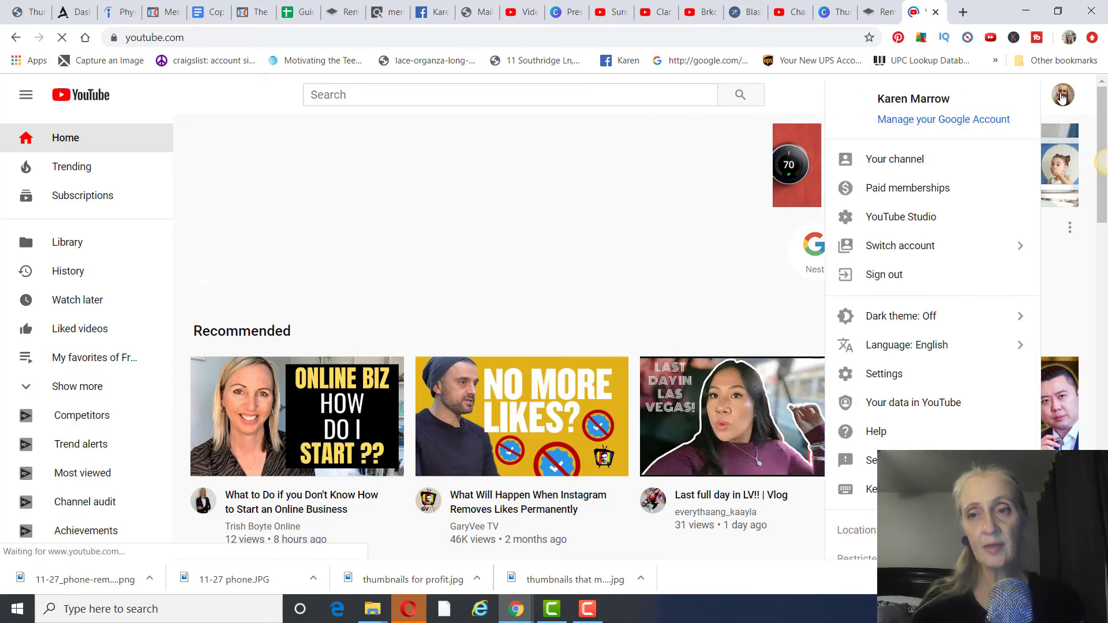
pyautogui.click(905, 169)
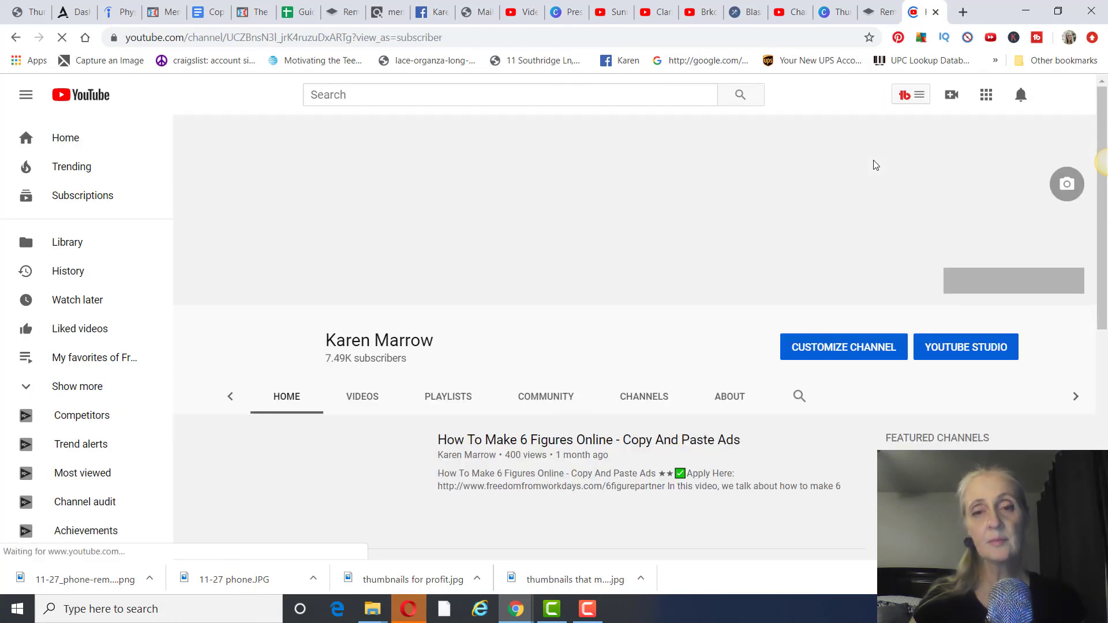
pyautogui.click(358, 355)
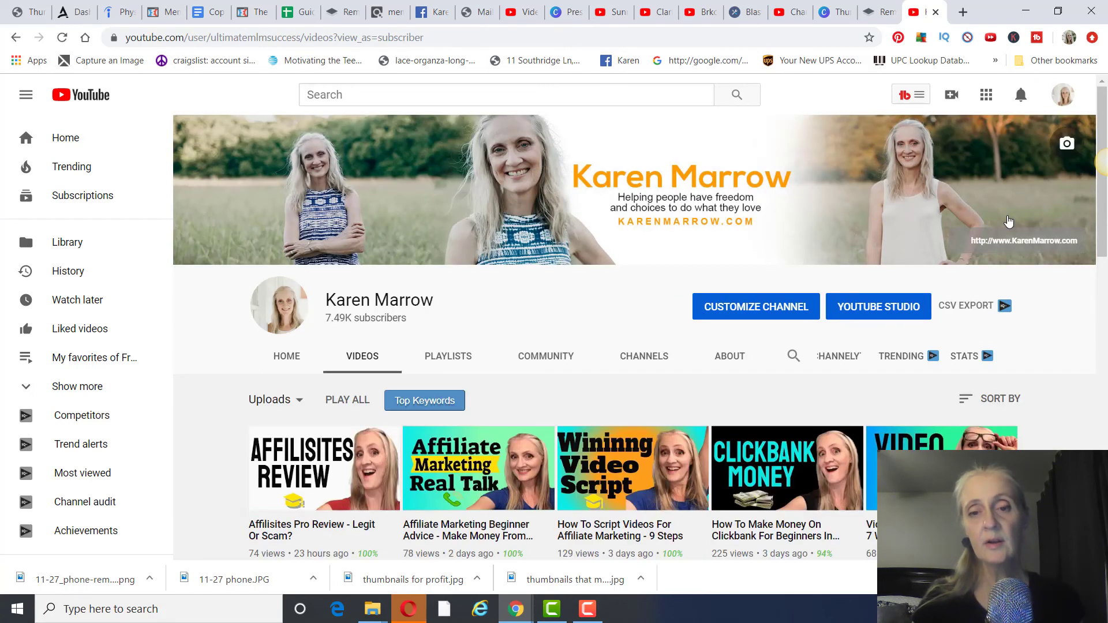
# Look through the thumbnails of the channel's recent uploads, comparing their text, background colours, face photos and small graphics.
pyautogui.scroll(-3, 1051, 241)
pyautogui.scroll(-1, 483, 313)
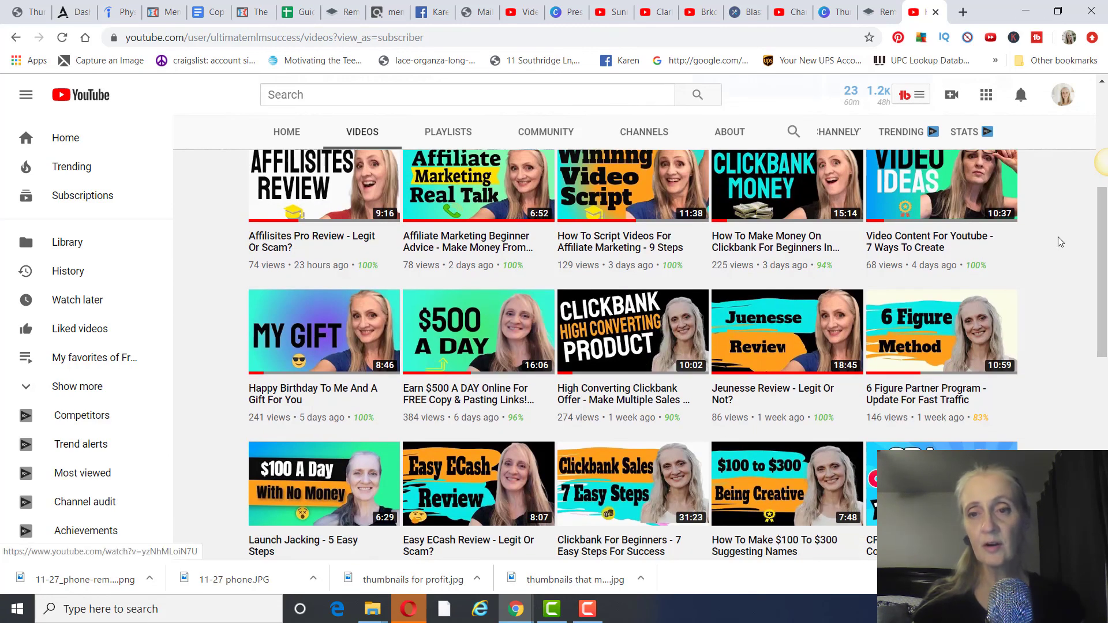
pyautogui.scroll(1, 1063, 241)
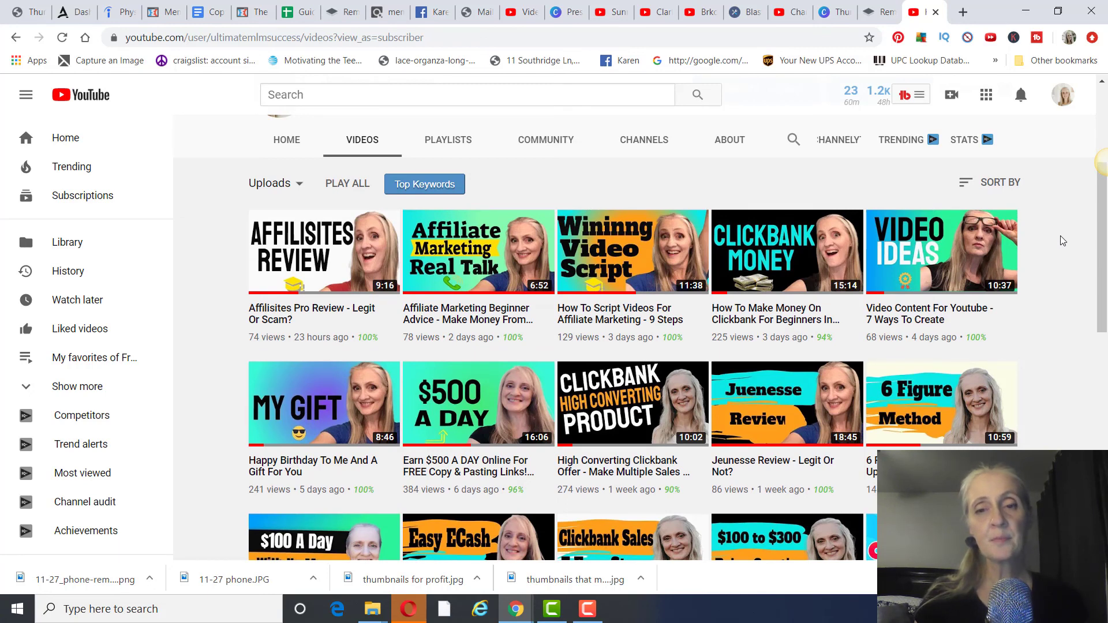
pyautogui.scroll(1, 1063, 240)
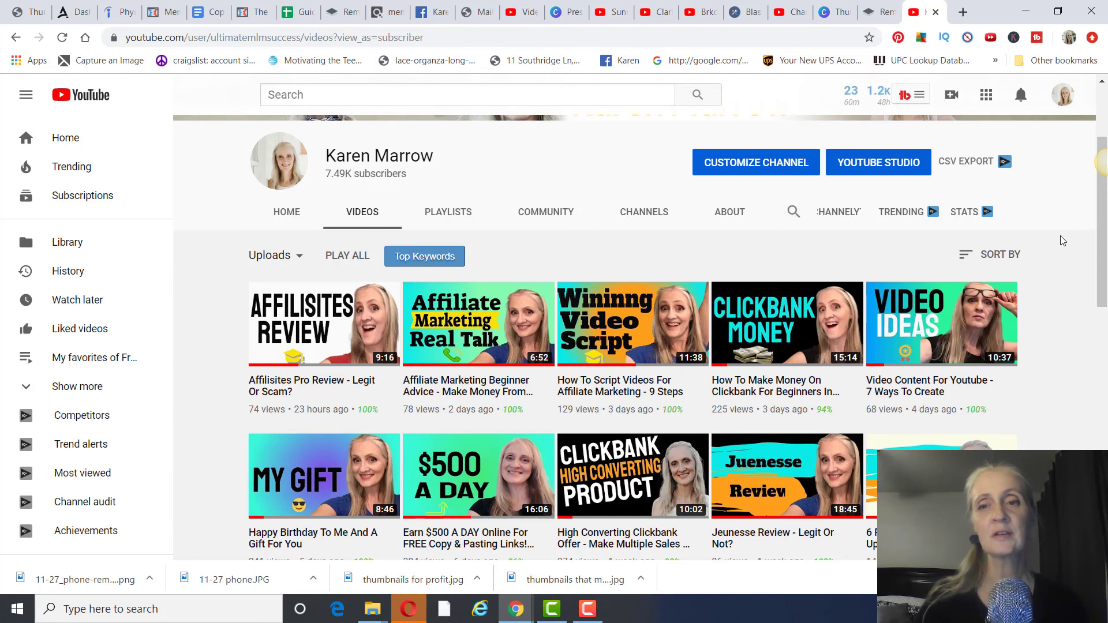
pyautogui.scroll(2, 1063, 241)
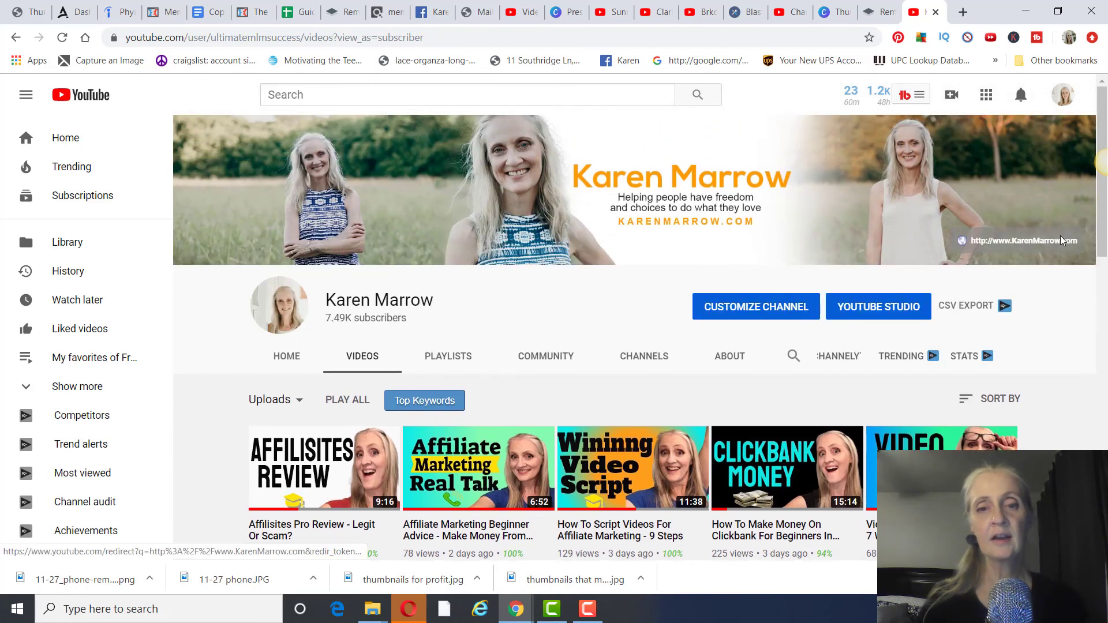